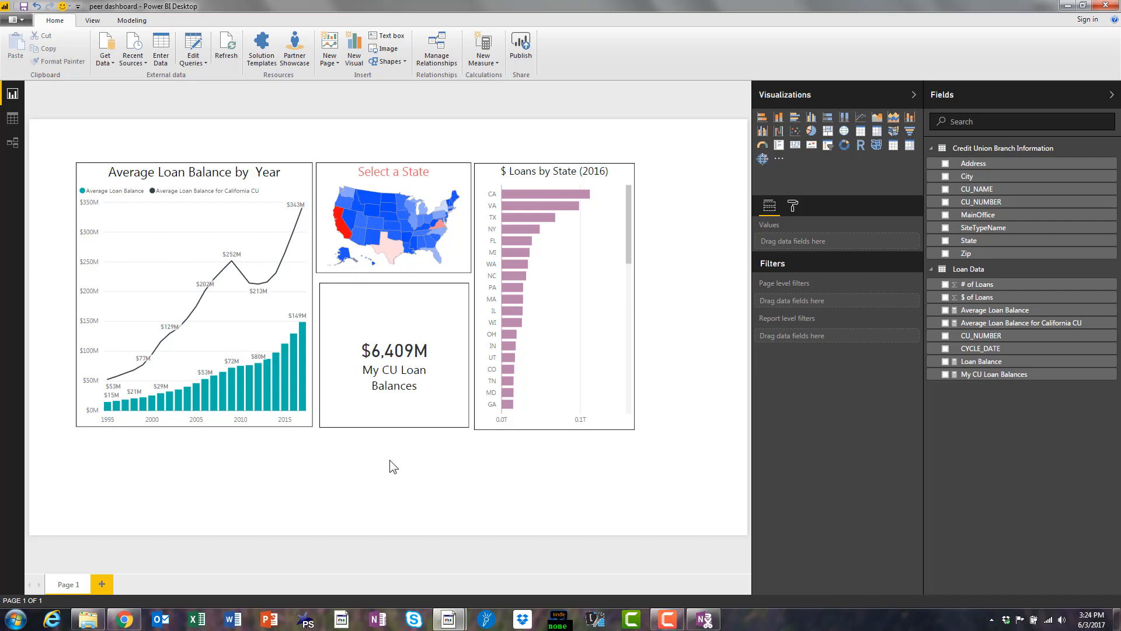
Switch to the untitled Power BI report and expand the CUInfo and LoanData tables to show their fields
{"action": "mouse_move", "coordinate": [459, 621]}
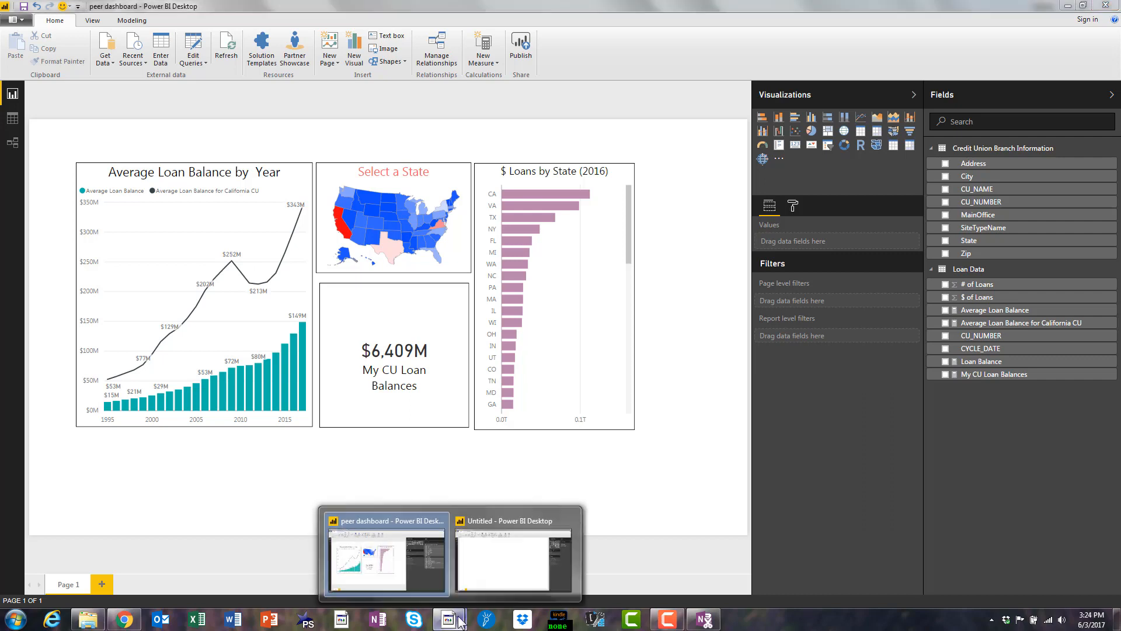
{"action": "left_click", "coordinate": [492, 574]}
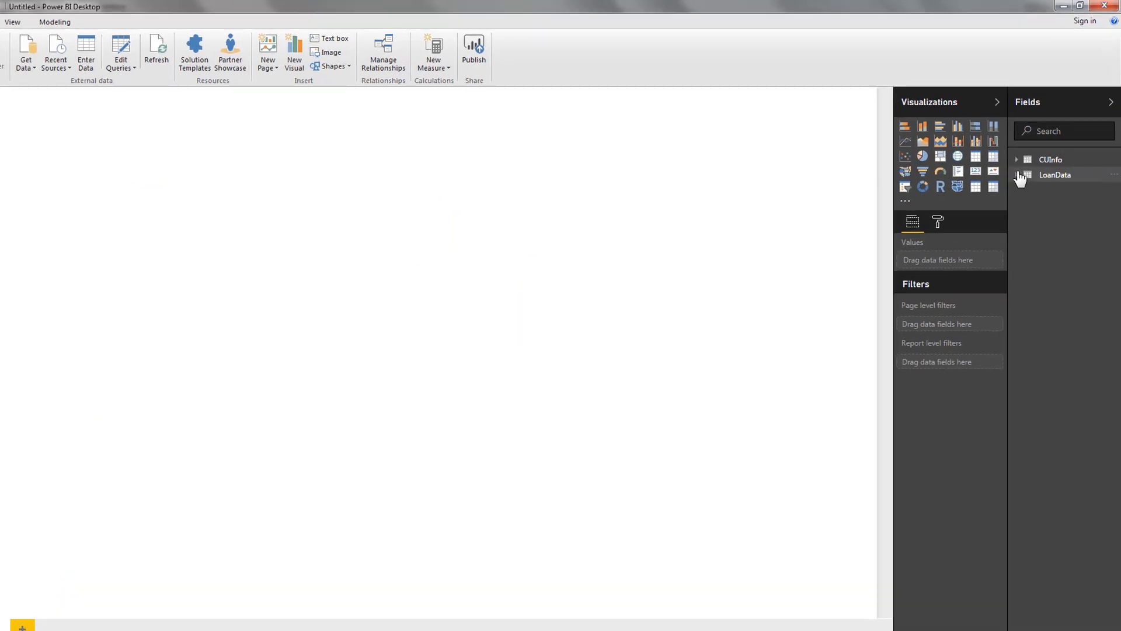
{"action": "left_click", "coordinate": [1026, 148]}
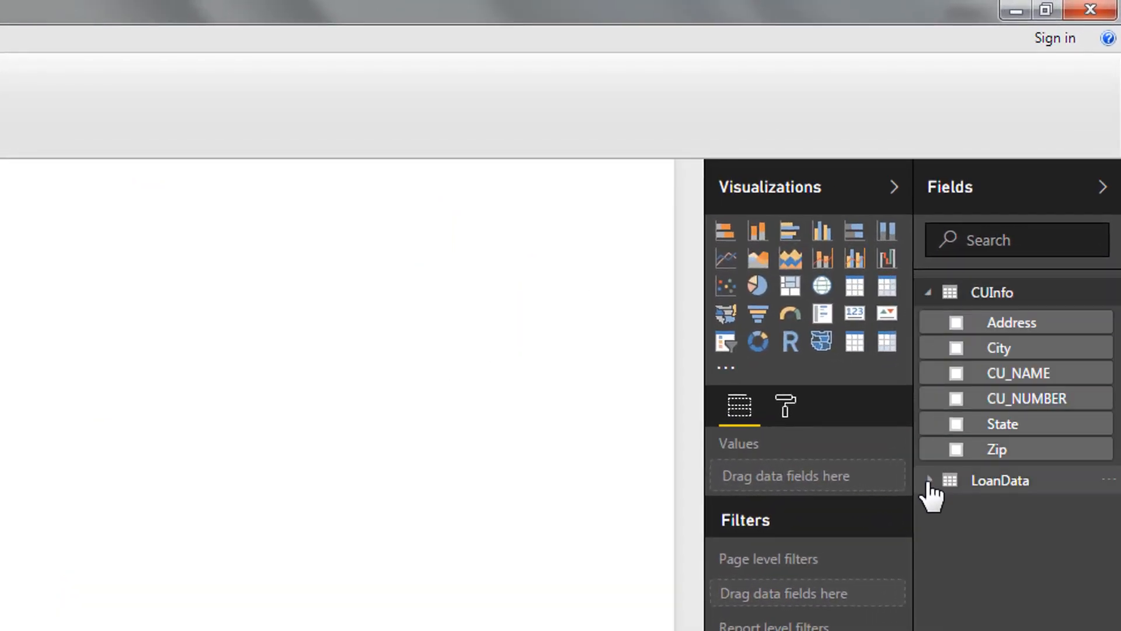
{"action": "left_click", "coordinate": [929, 480]}
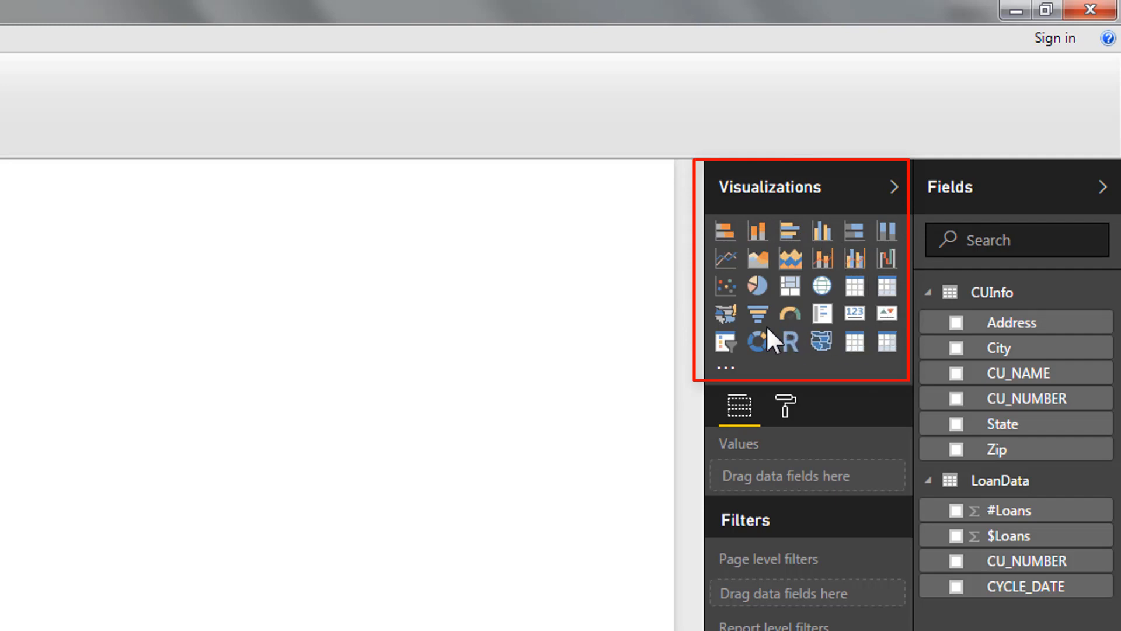
Check the custom visual options, switch to Chrome and browse the Office Store gallery of custom visuals for Power BI
{"action": "left_click", "coordinate": [726, 368]}
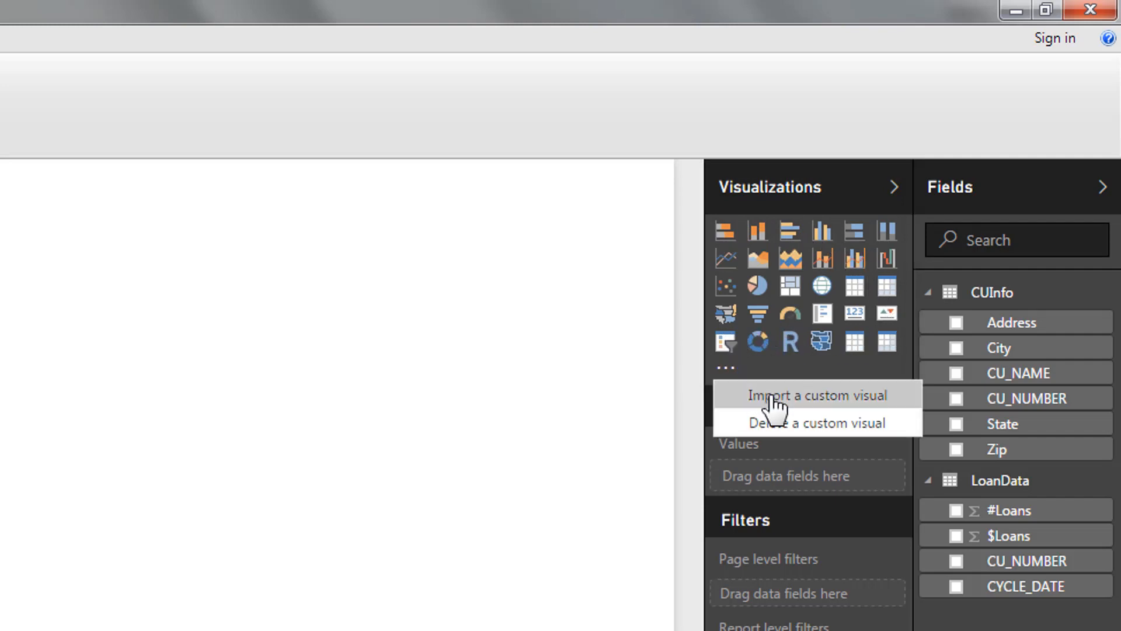
{"action": "left_click", "coordinate": [602, 401]}
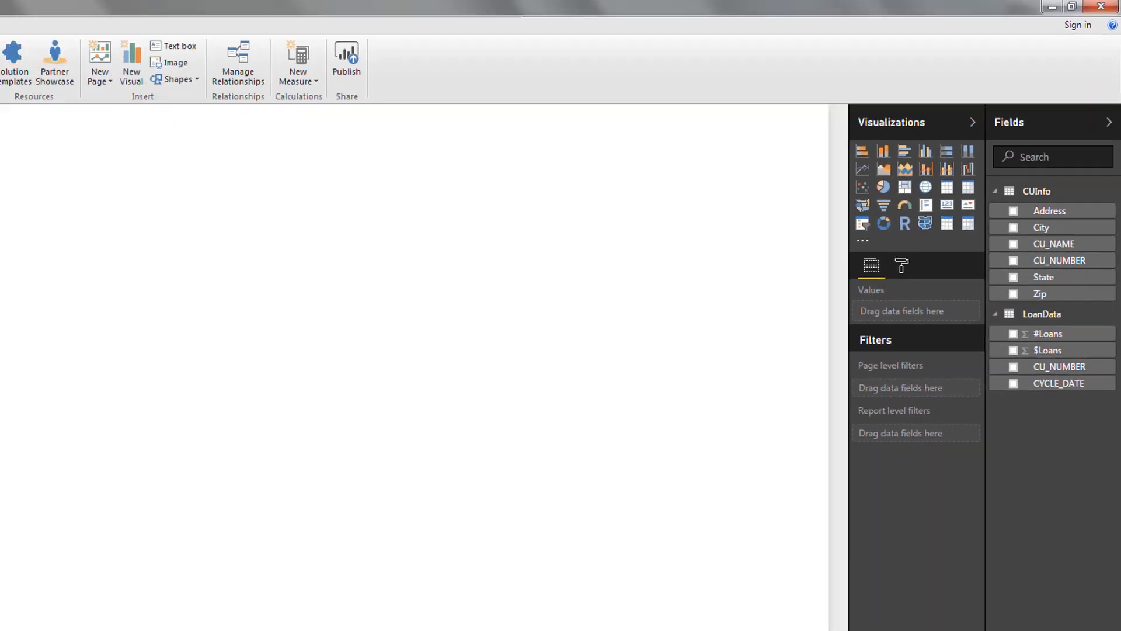
{"action": "left_click", "coordinate": [95, 584]}
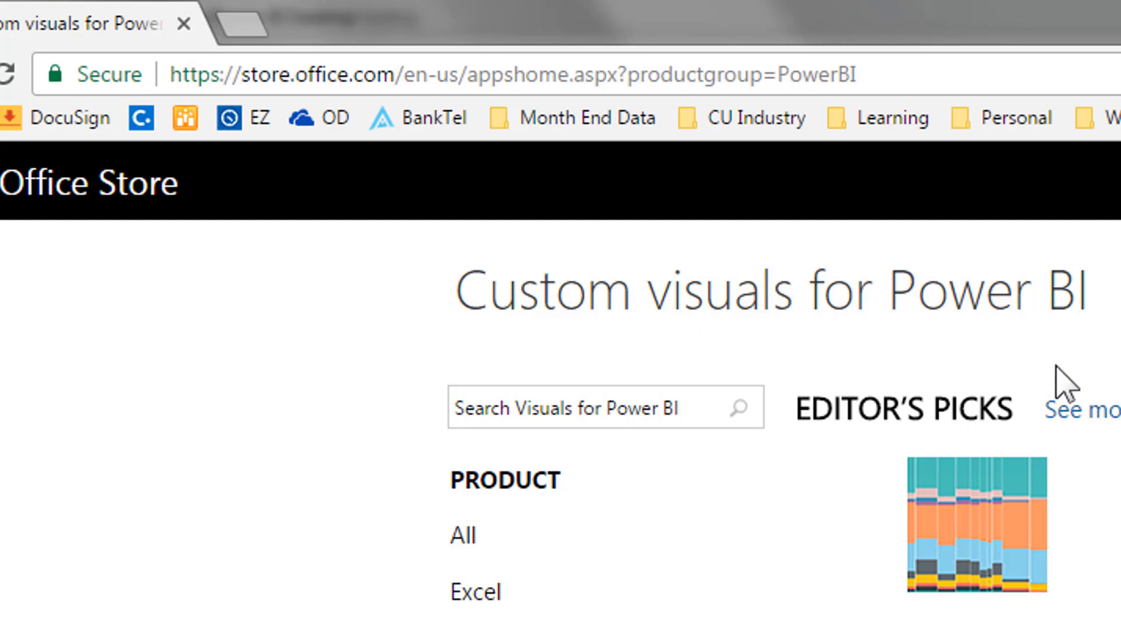
{"action": "scroll", "coordinate": [560, 408], "scroll_direction": "down", "scroll_amount": 3}
{"action": "scroll", "coordinate": [561, 408], "scroll_direction": "up", "scroll_amount": 3}
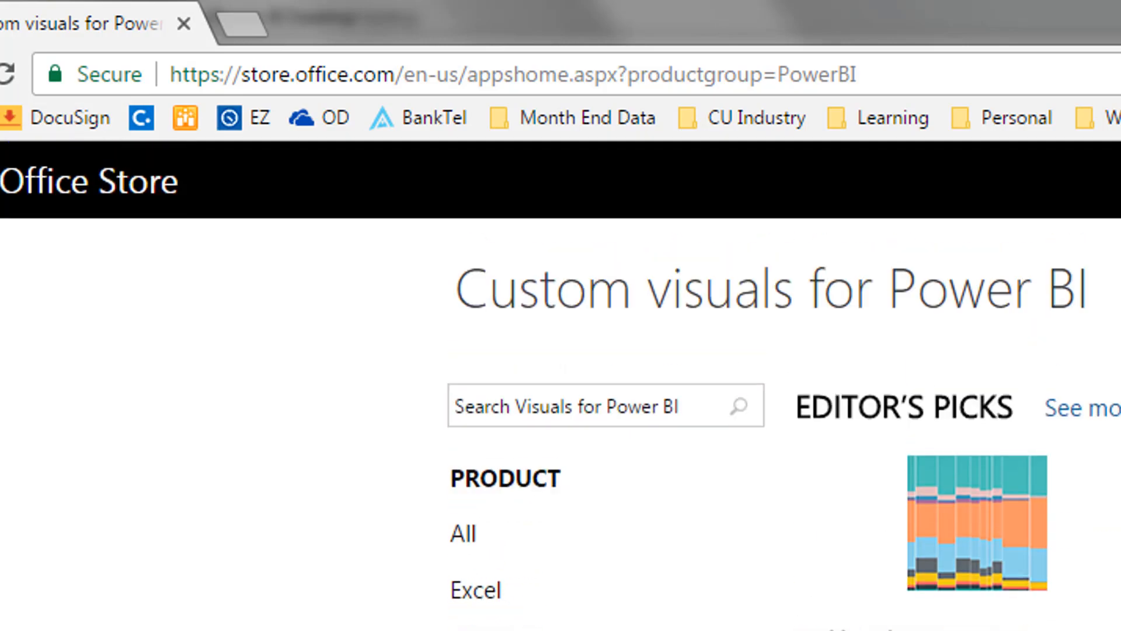
{"action": "scroll", "coordinate": [560, 408], "scroll_direction": "down", "scroll_amount": 1}
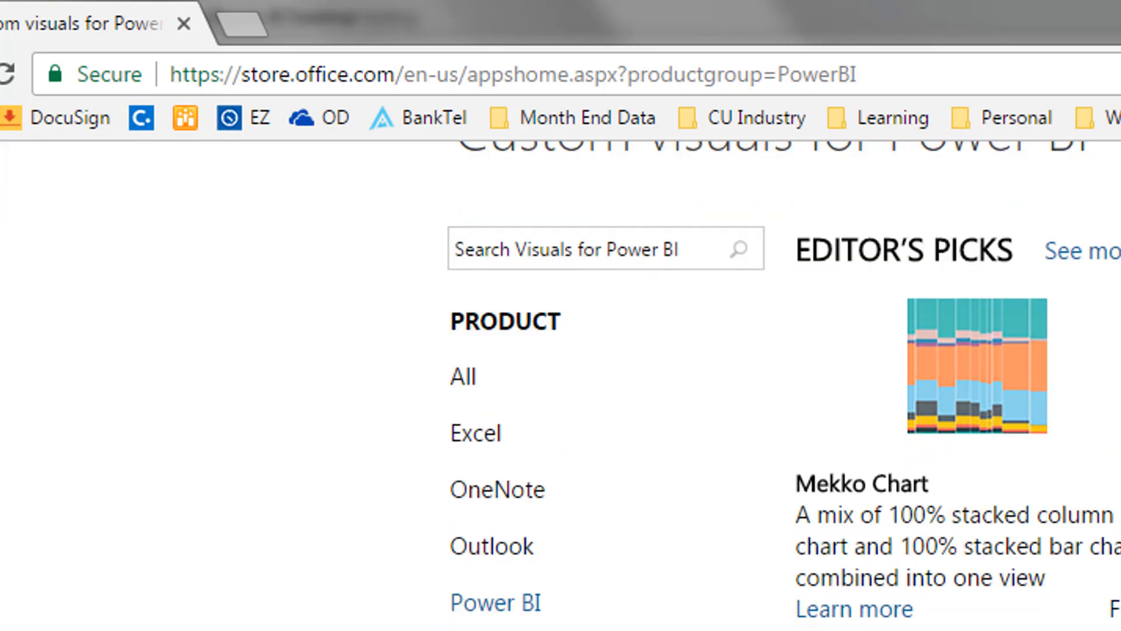
{"action": "scroll", "coordinate": [560, 409], "scroll_direction": "down", "scroll_amount": 2}
{"action": "scroll", "coordinate": [599, 402], "scroll_direction": "up", "scroll_amount": 3}
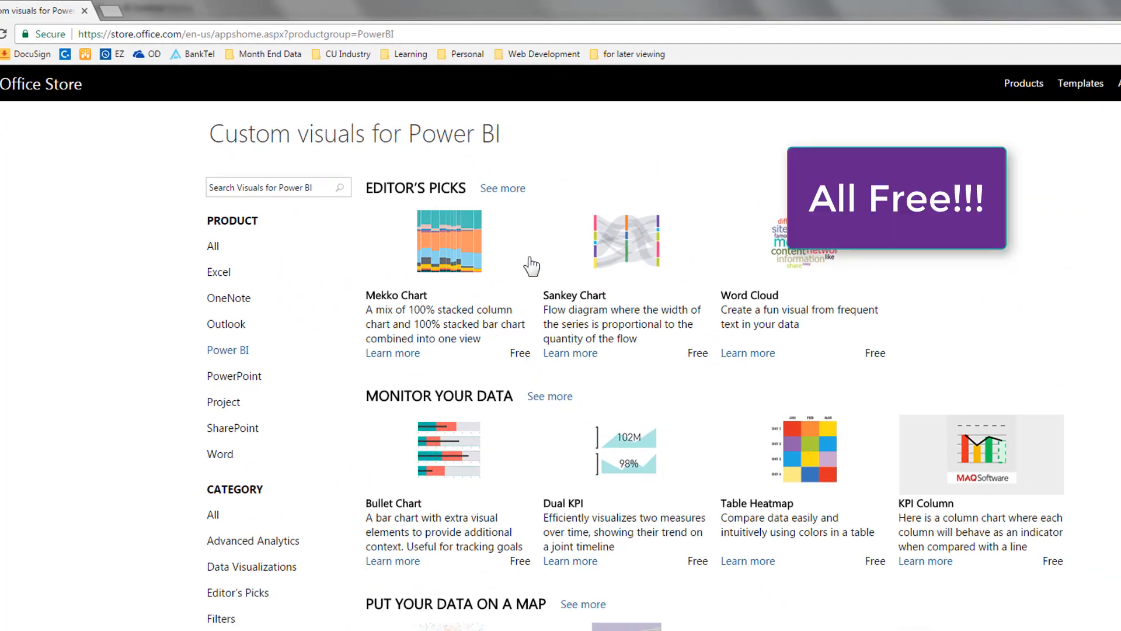
{"action": "scroll", "coordinate": [549, 351], "scroll_direction": "down", "scroll_amount": 6}
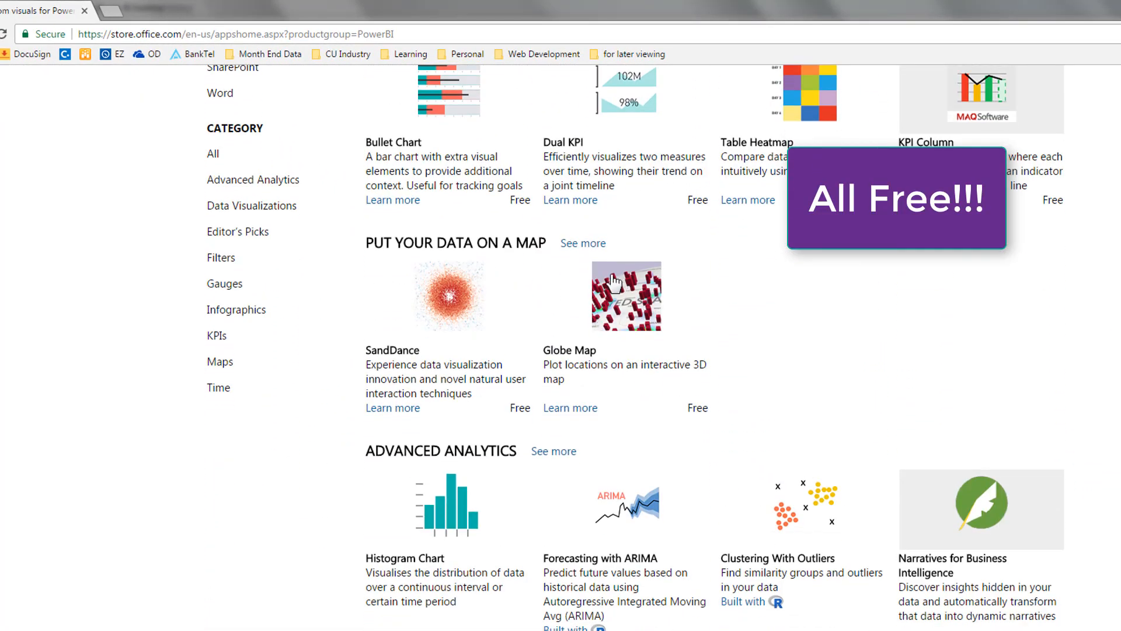
{"action": "scroll", "coordinate": [523, 343], "scroll_direction": "down", "scroll_amount": 1}
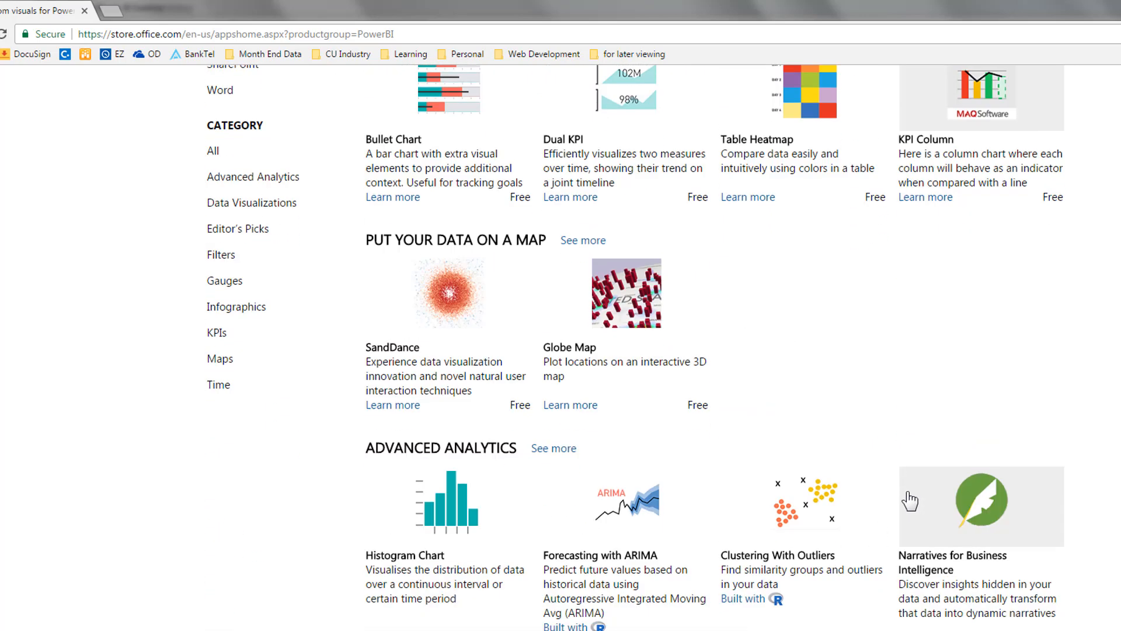
{"action": "scroll", "coordinate": [815, 450], "scroll_direction": "up", "scroll_amount": 4}
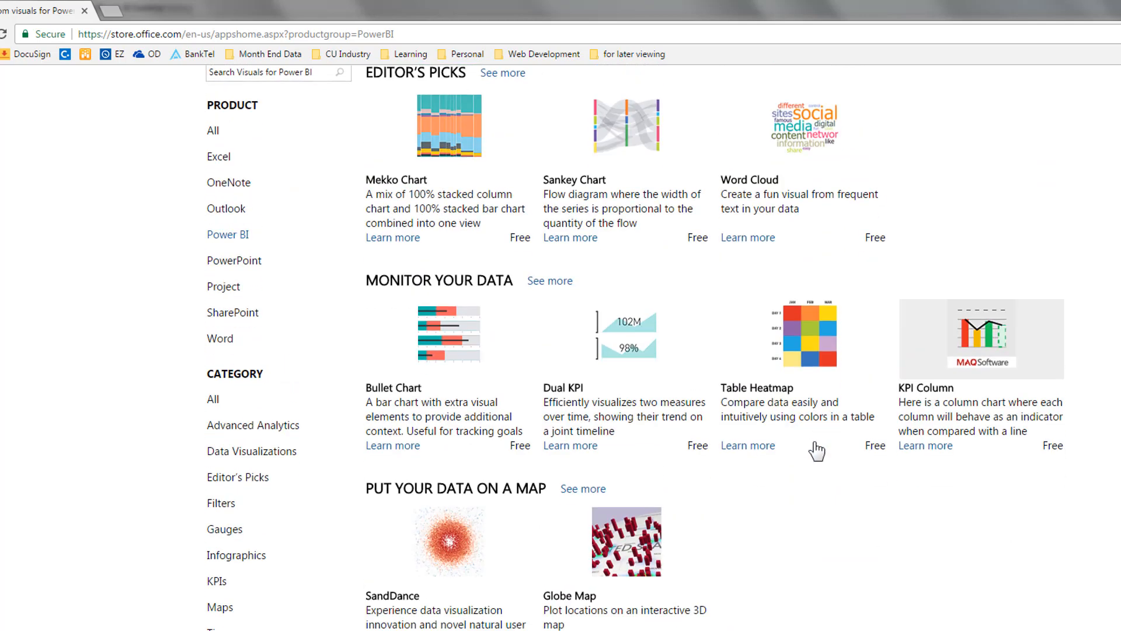
{"action": "scroll", "coordinate": [815, 450], "scroll_direction": "down", "scroll_amount": 4}
{"action": "scroll", "coordinate": [817, 450], "scroll_direction": "up", "scroll_amount": 6}
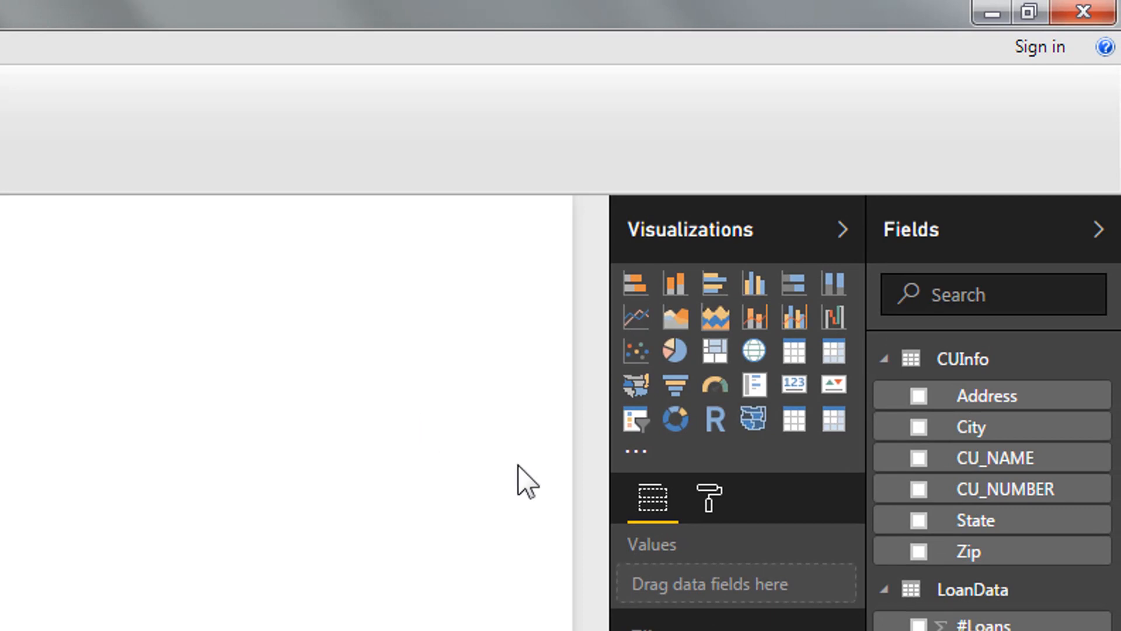
Insert a clustered column chart on the blank report page, enlarge it and move it slightly down
{"action": "left_click", "coordinate": [754, 283]}
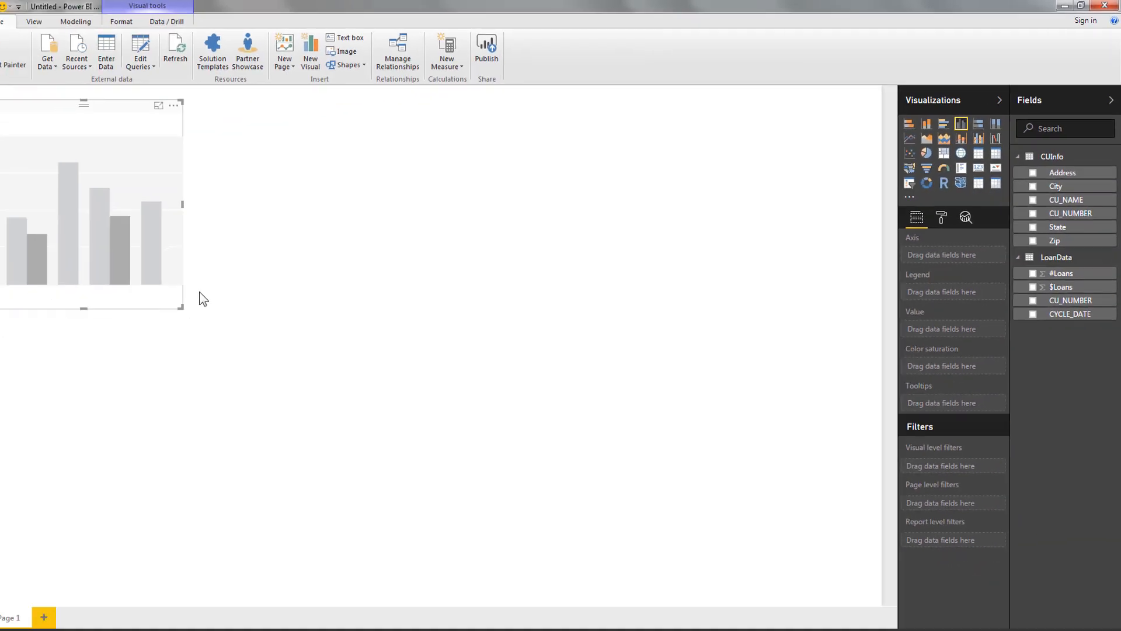
{"action": "left_click_drag", "start_coordinate": [208, 300], "coordinate": [395, 346]}
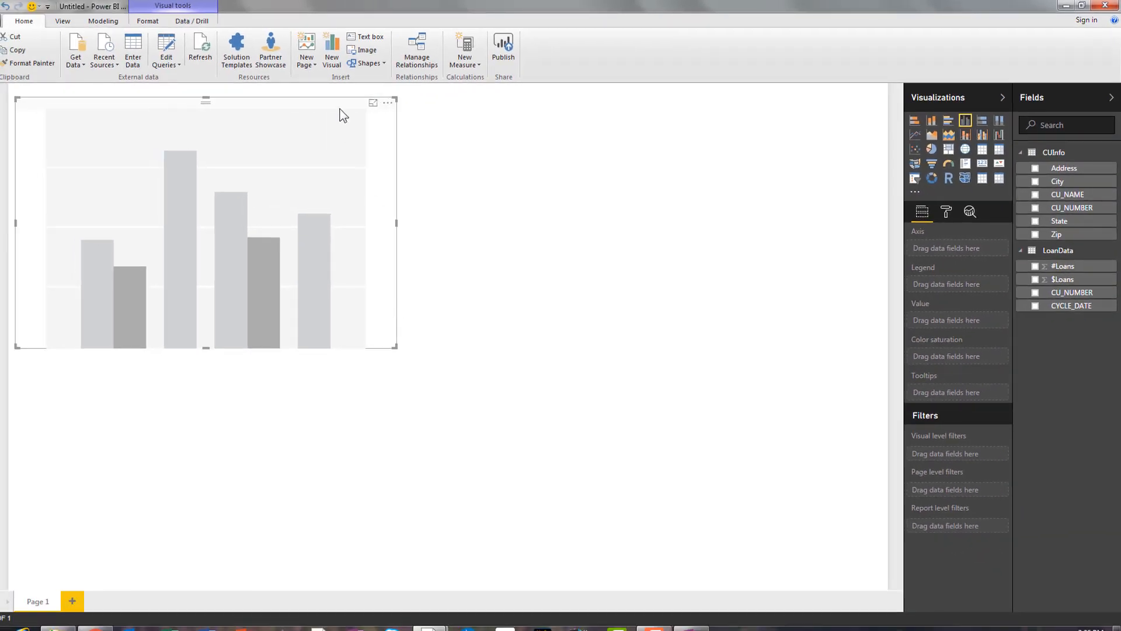
{"action": "left_click_drag", "start_coordinate": [343, 115], "coordinate": [350, 137]}
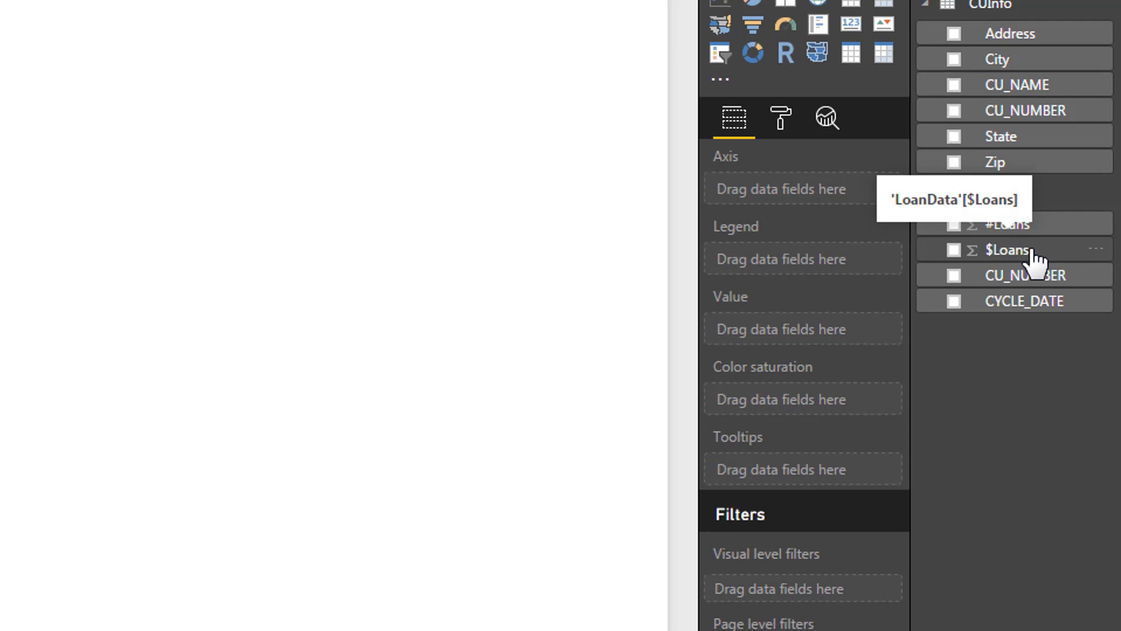
Plot $Loans by CYCLE_DATE in the column chart and widen the chart slightly
{"action": "left_click_drag", "start_coordinate": [1032, 250], "coordinate": [393, 230]}
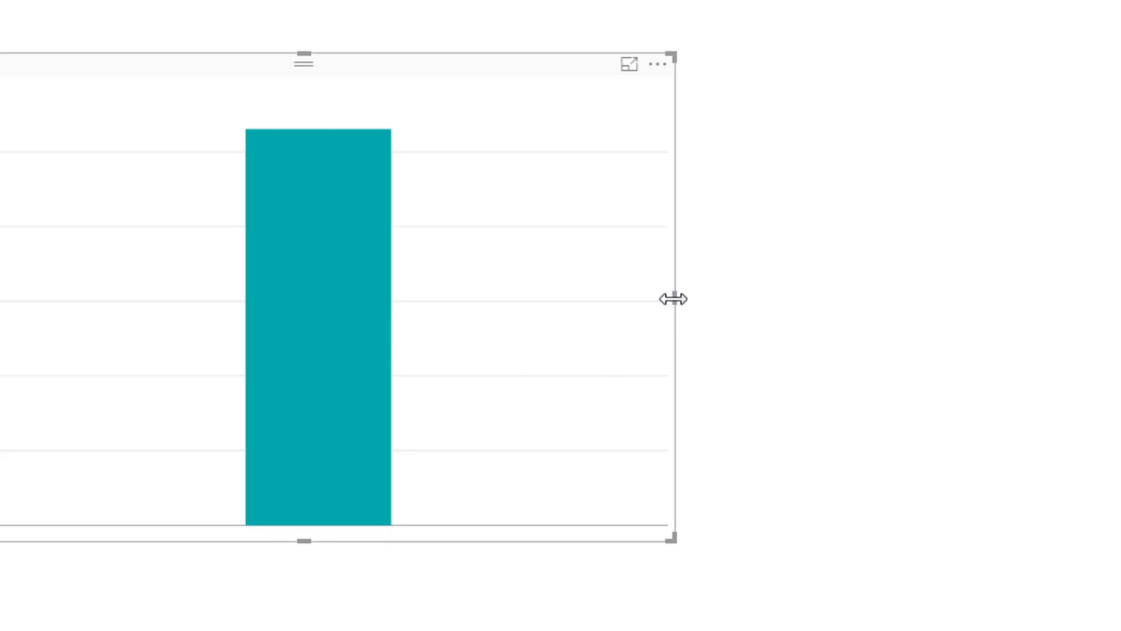
{"action": "left_click_drag", "start_coordinate": [677, 298], "coordinate": [698, 299]}
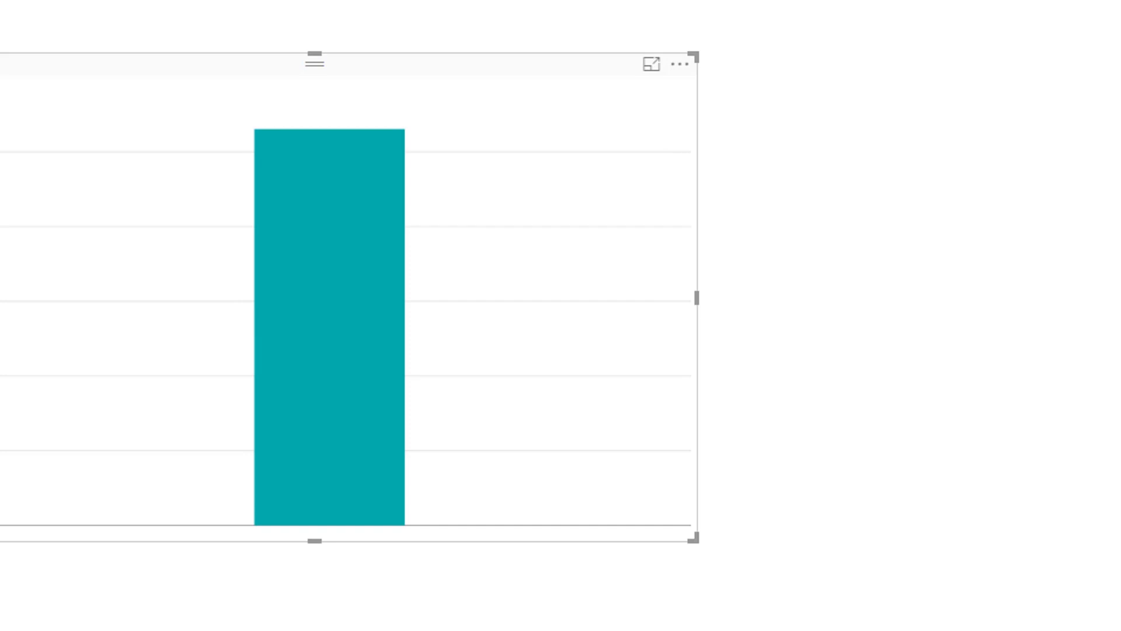
{"action": "left_click_drag", "start_coordinate": [1109, 321], "coordinate": [586, 354]}
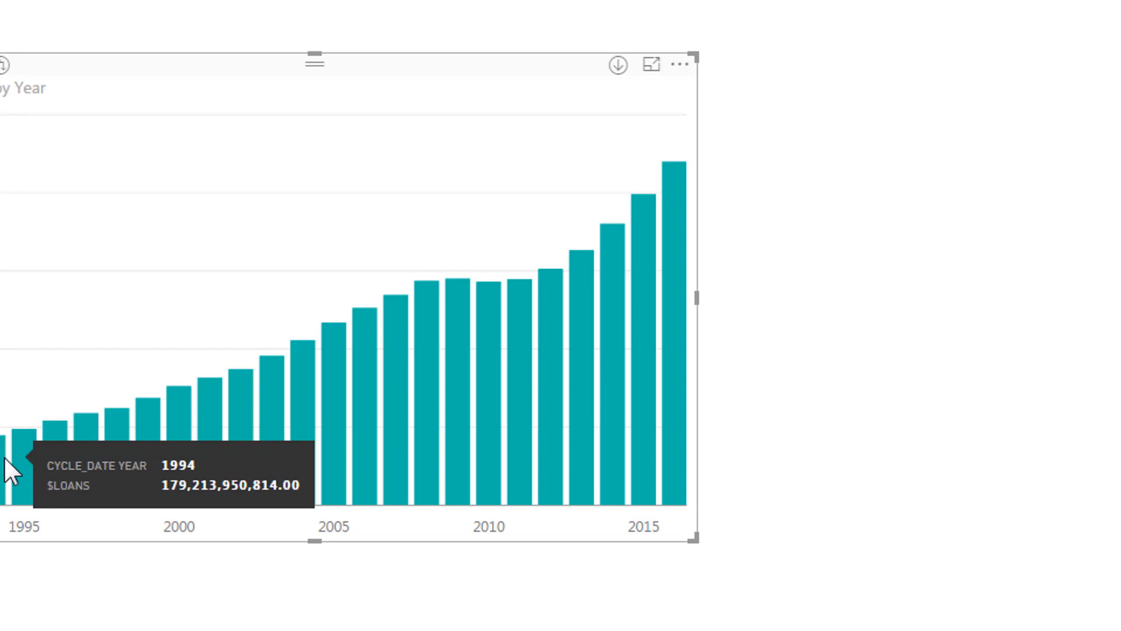
{"action": "mouse_move", "coordinate": [40, 456]}
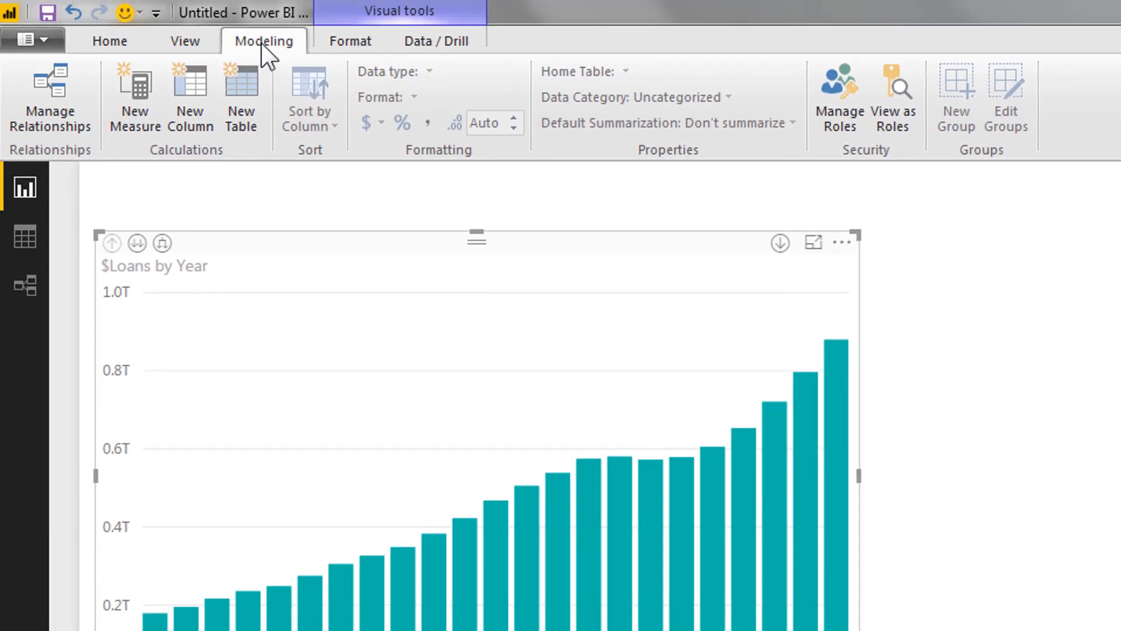
Create a new measure named Average Loan Balances
{"action": "left_click", "coordinate": [142, 95]}
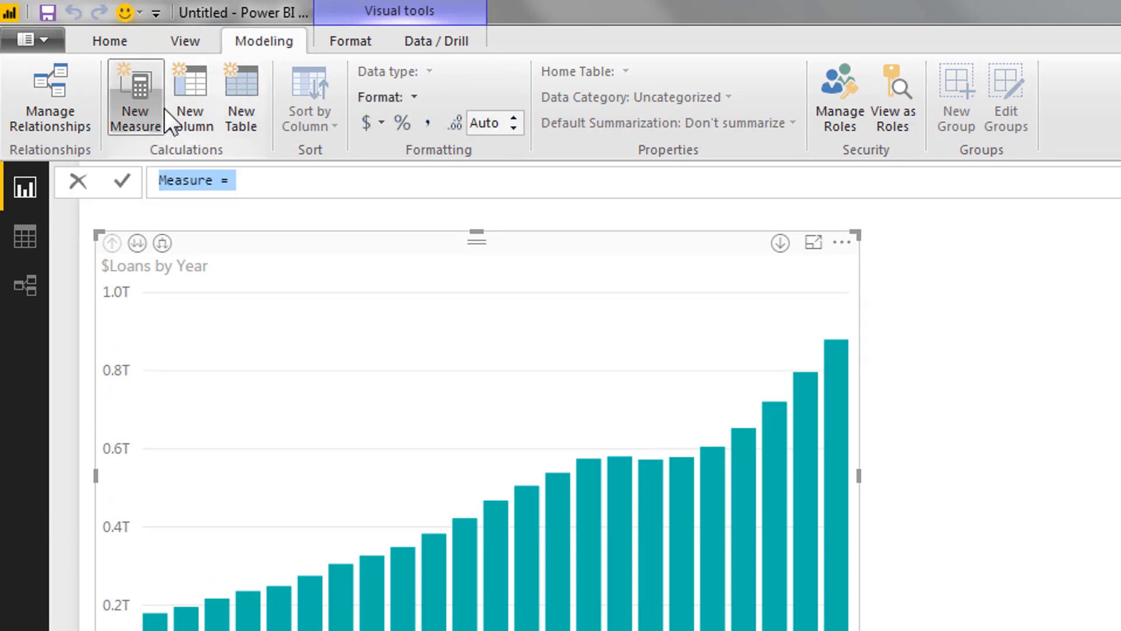
{"action": "type", "text": "Ini"}
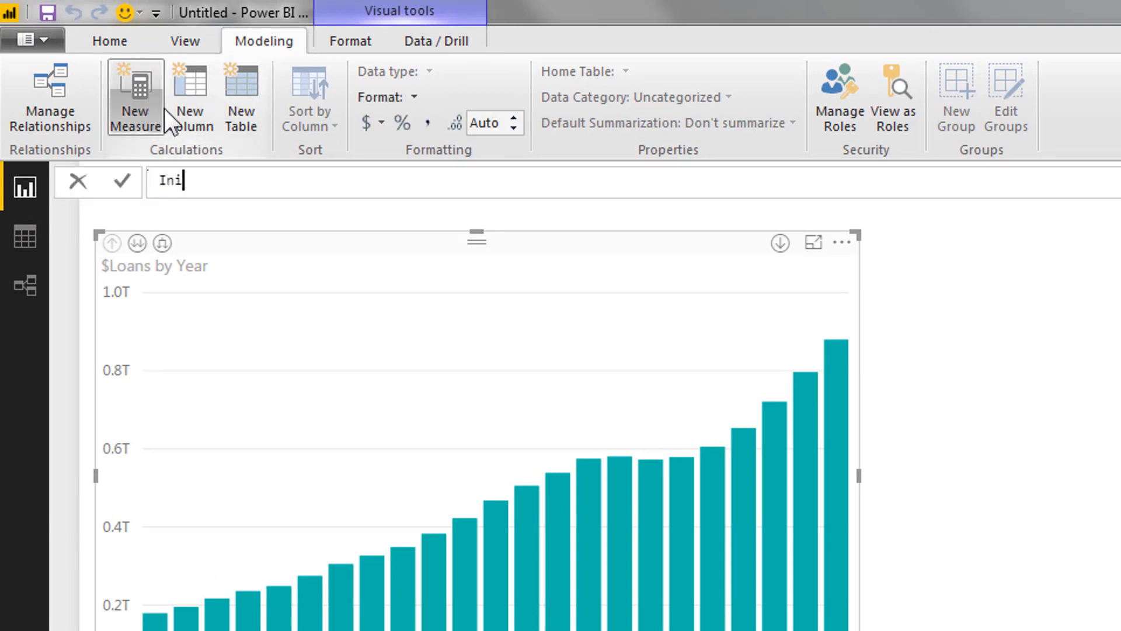
{"action": "key", "text": "BackSpace"}
{"action": "key", "text": "BackSpace"}
{"action": "type", "text": "Average Loan Balanc"}
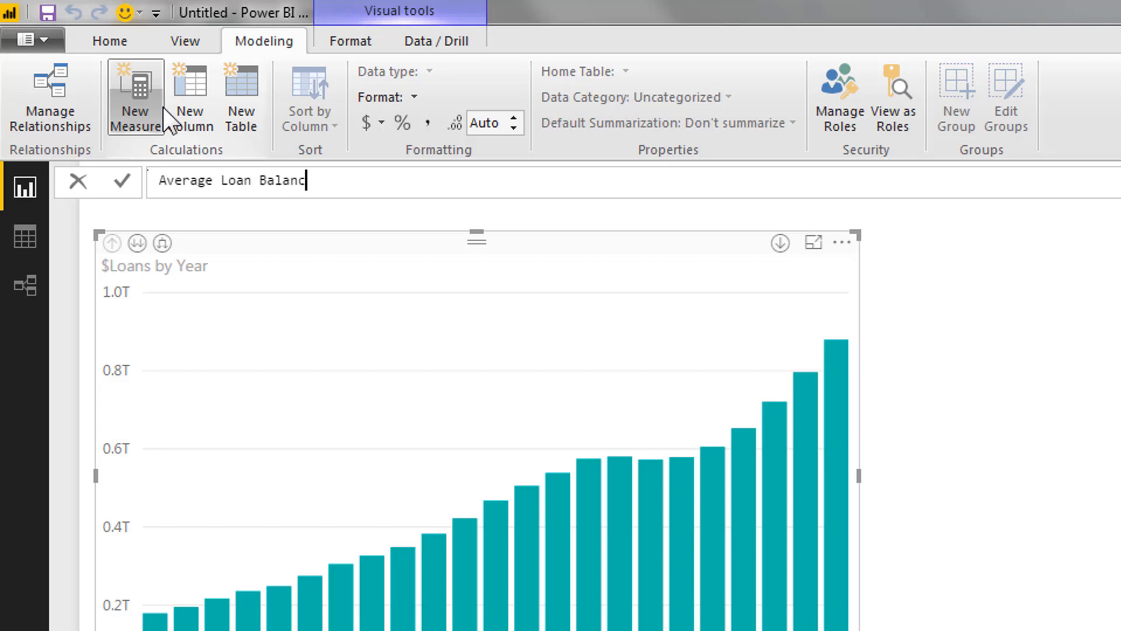
{"action": "type", "text": "es ="}
Define the Average Loan Balances formula as AVERAGE(LoanData[$Loans])
{"action": "type", "text": "av"}
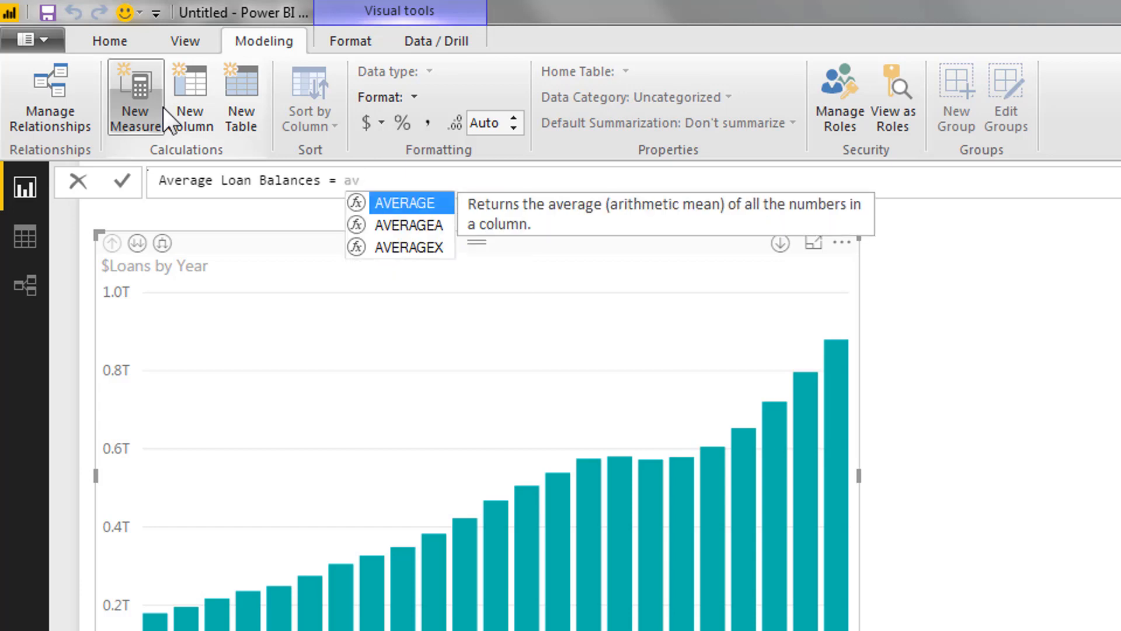
{"action": "key", "text": "Tab"}
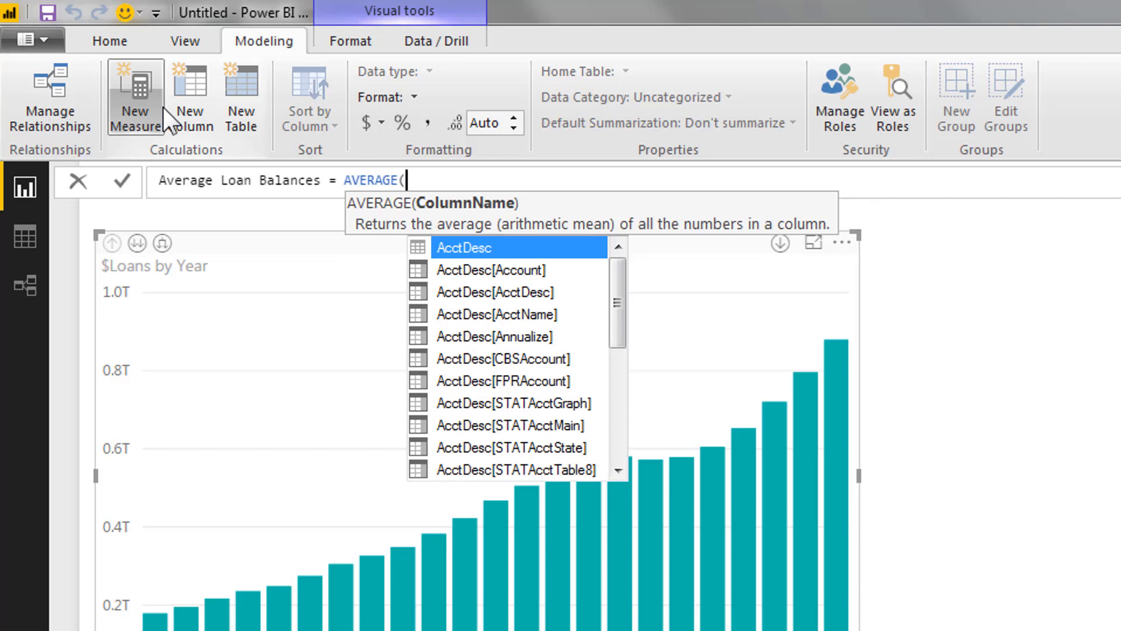
{"action": "type", "text": "lo"}
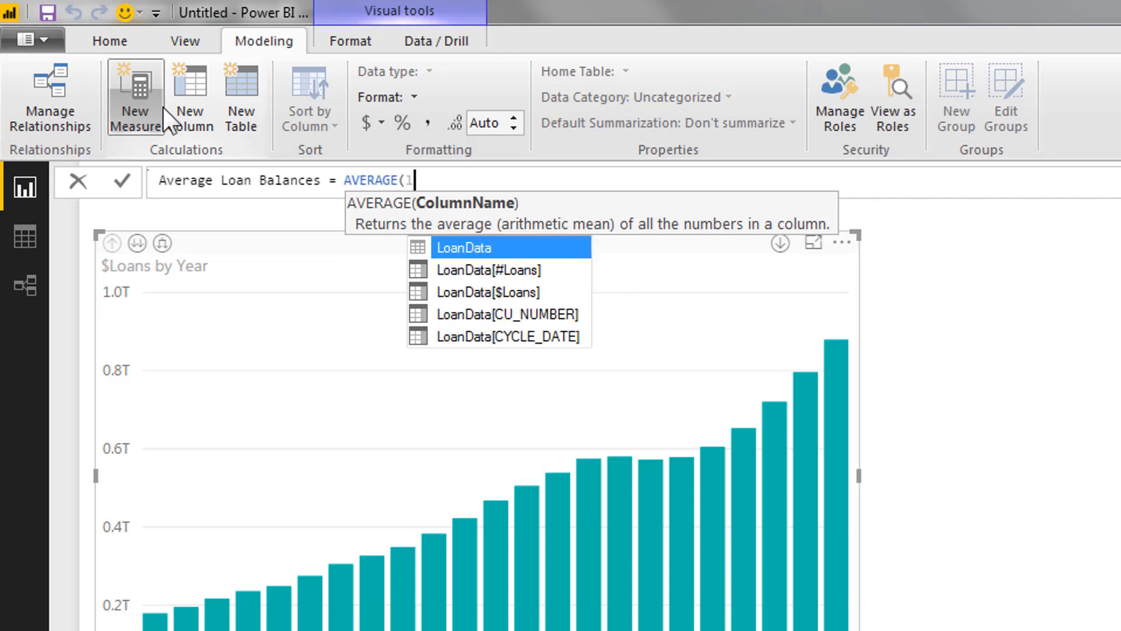
{"action": "key", "text": "Down"}
{"action": "key", "text": "Down"}
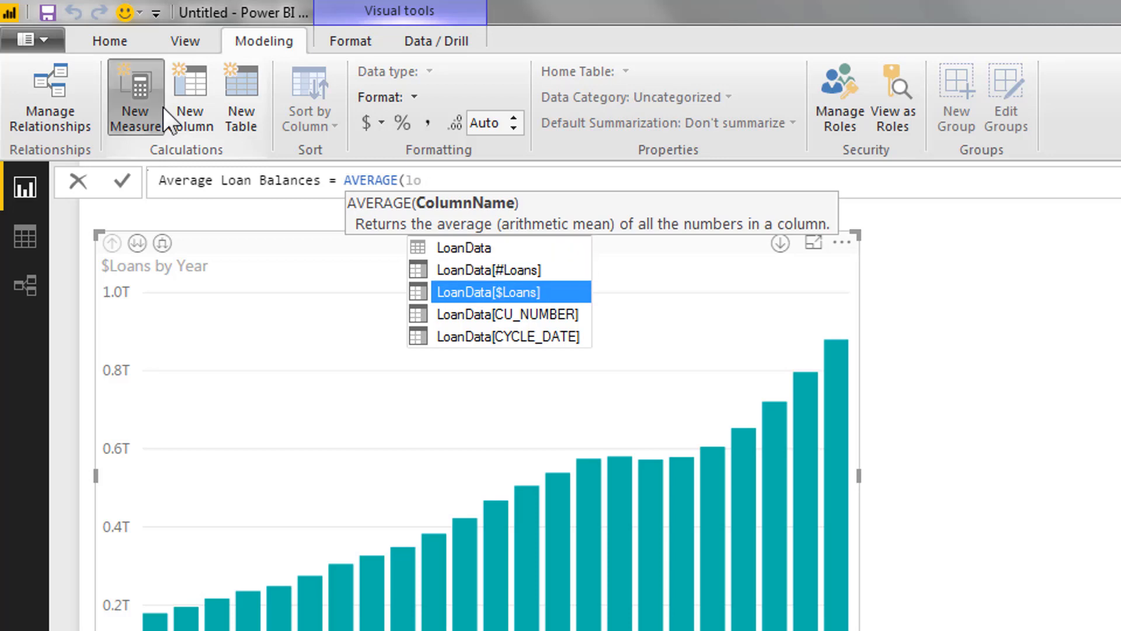
{"action": "key", "text": "Tab"}
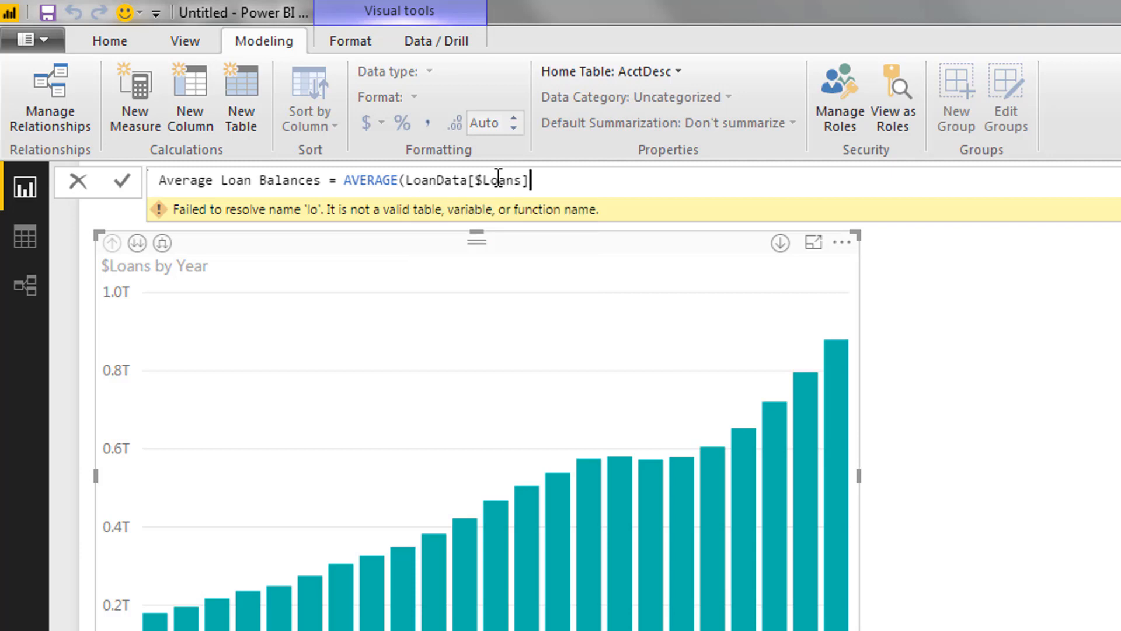
{"action": "type", "text": ")"}
Assign the measure to the LoanData home table and format it as Currency general with 0 decimal places
{"action": "left_click", "coordinate": [623, 67]}
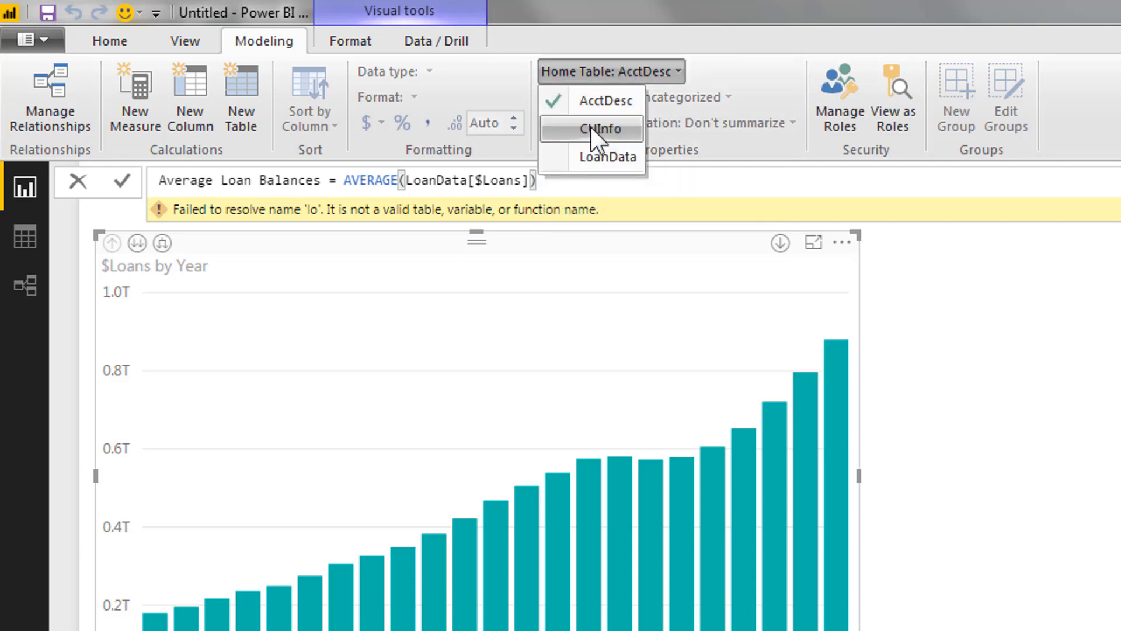
{"action": "left_click", "coordinate": [587, 153]}
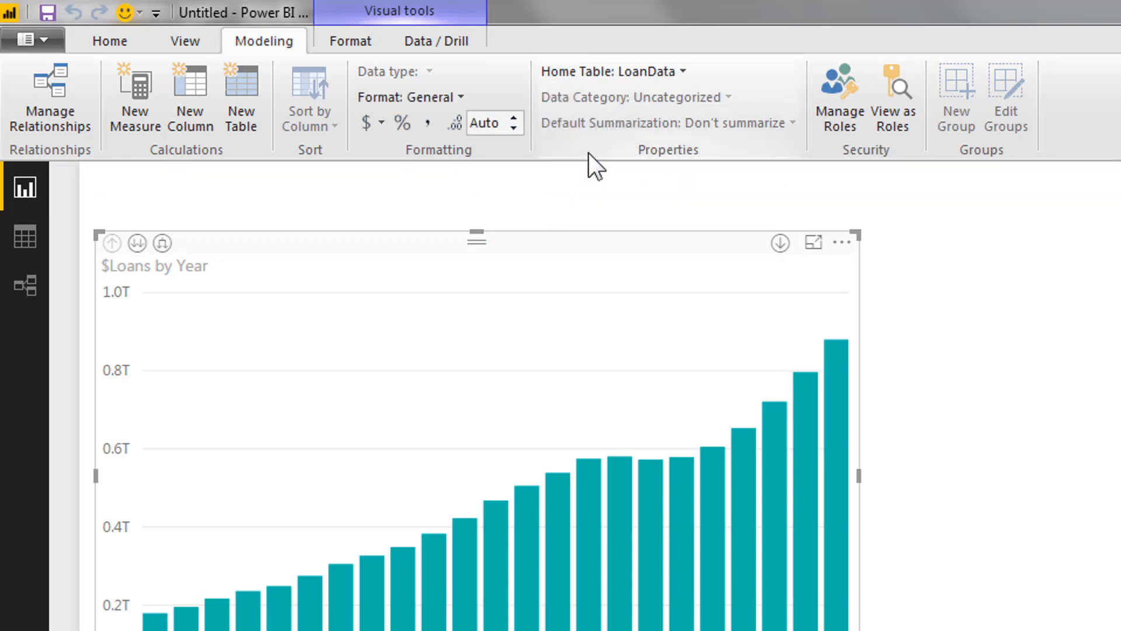
{"action": "left_click", "coordinate": [371, 124]}
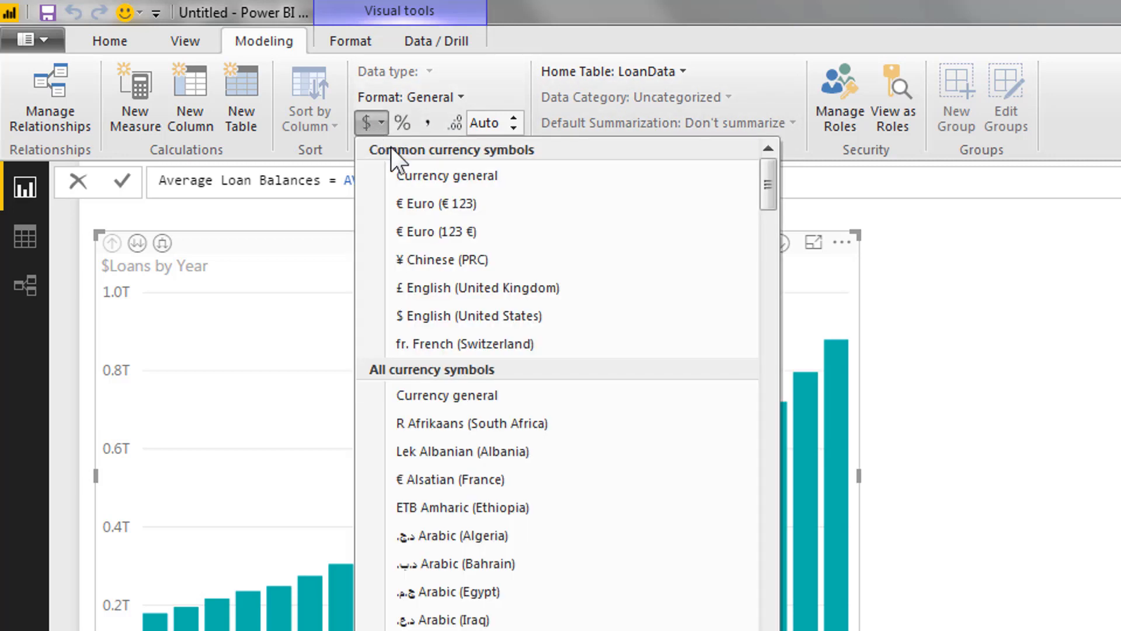
{"action": "left_click", "coordinate": [412, 173]}
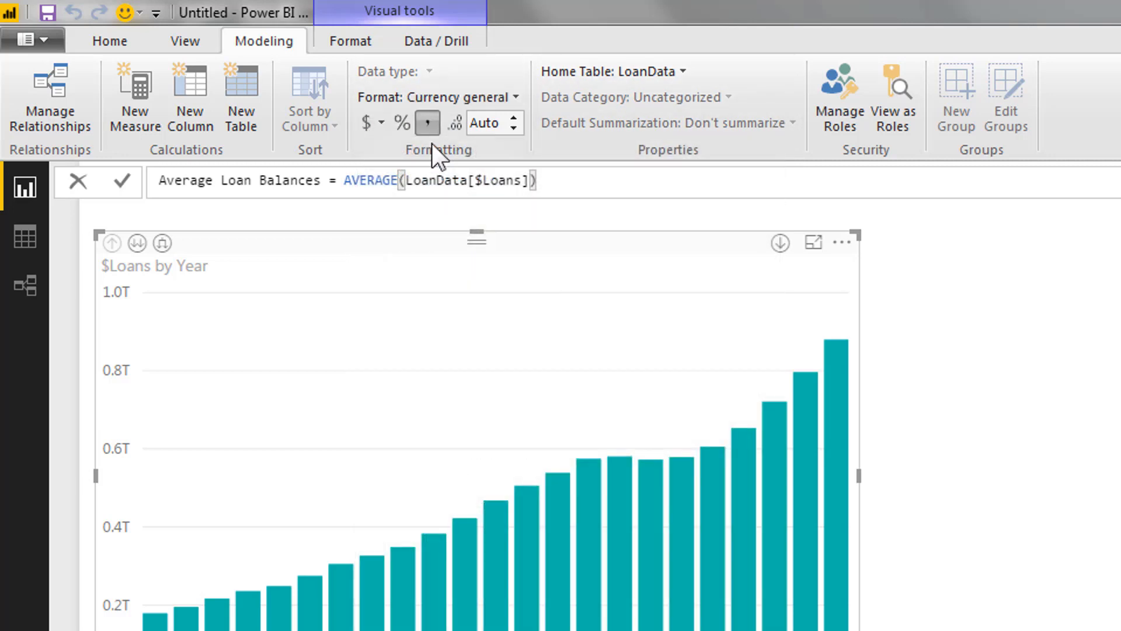
{"action": "left_click", "coordinate": [510, 114]}
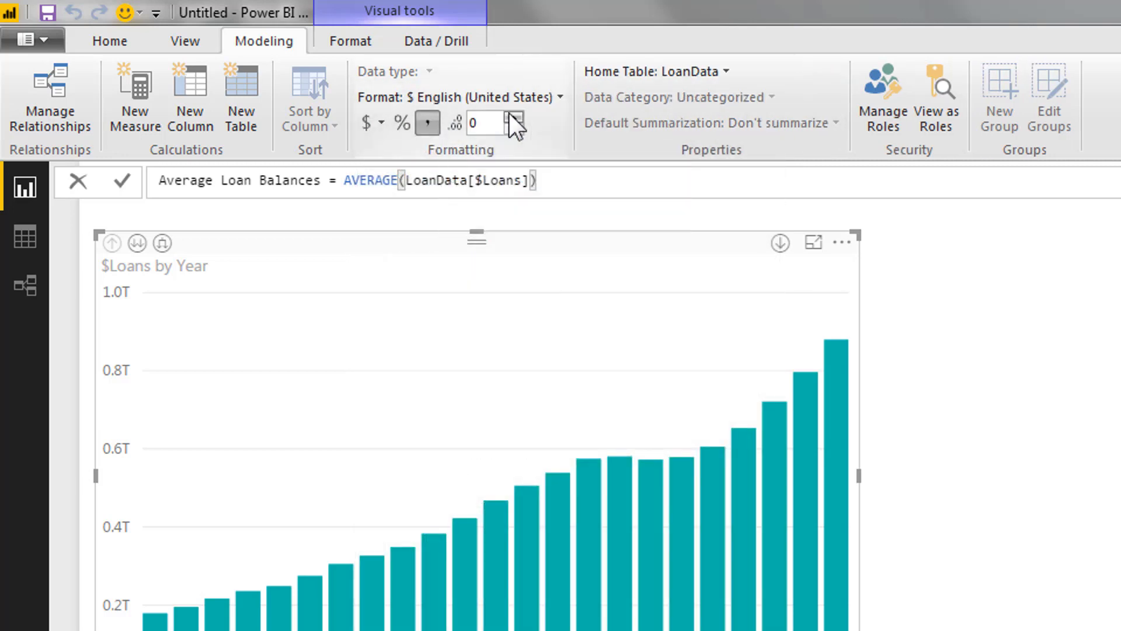
{"action": "left_click", "coordinate": [128, 182]}
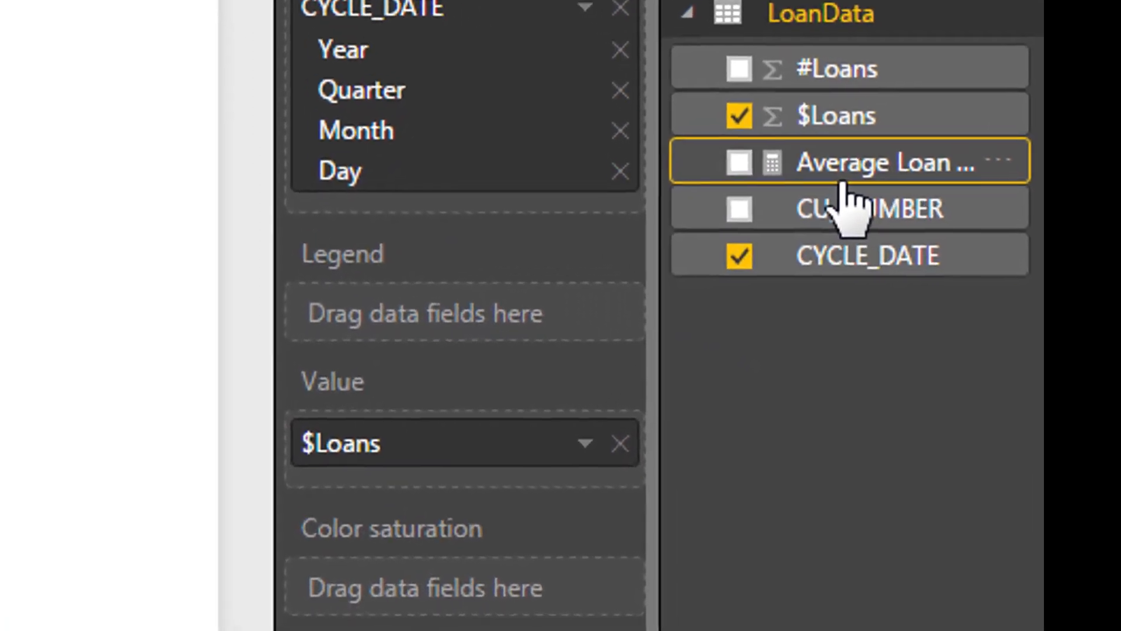
Widen the Fields pane and replace $Loans with the Average Loan Balances measure as the column chart's value
{"action": "left_click_drag", "start_coordinate": [658, 175], "coordinate": [423, 169]}
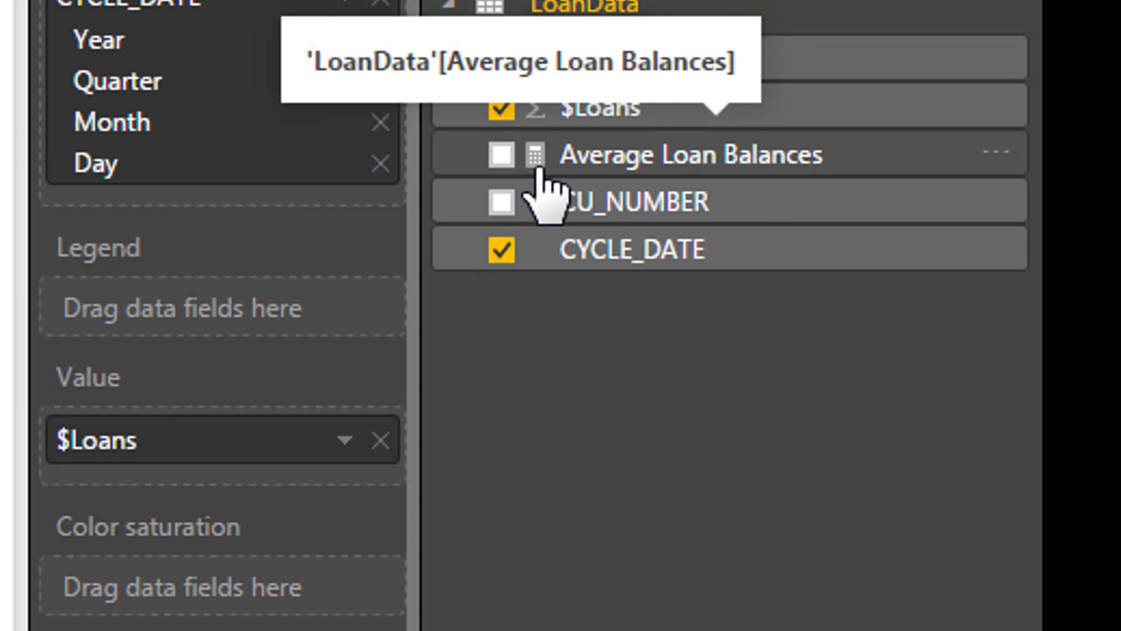
{"action": "left_click", "coordinate": [609, 153]}
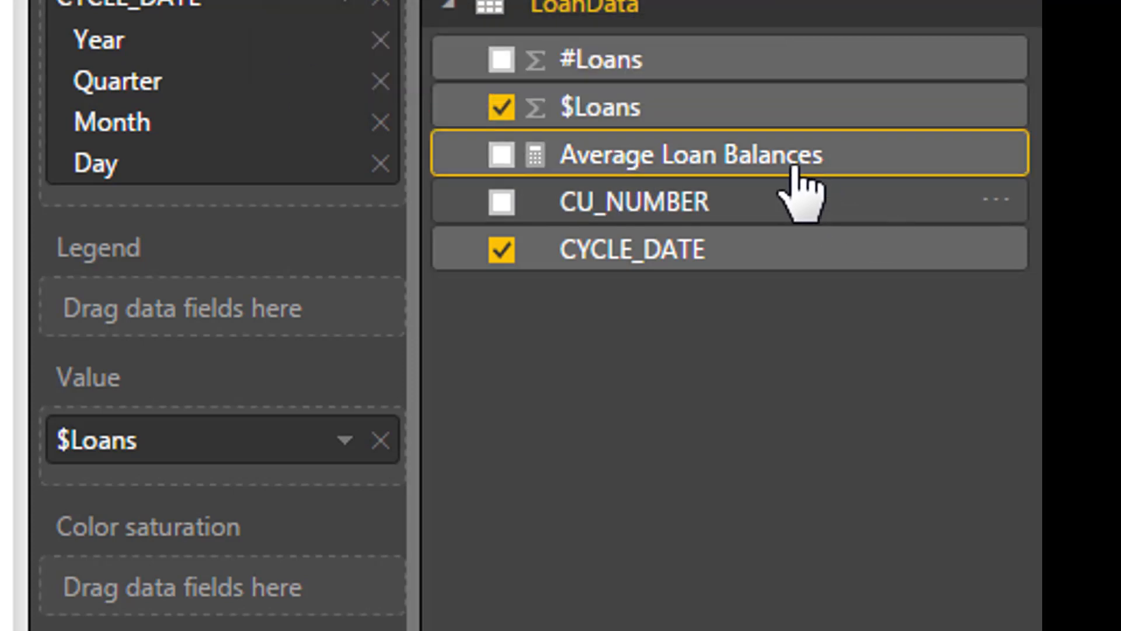
{"action": "mouse_move", "coordinate": [716, 147]}
{"action": "left_mouse_down"}
{"action": "mouse_move", "coordinate": [704, 146]}
{"action": "mouse_move", "coordinate": [720, 149]}
{"action": "left_mouse_up"}
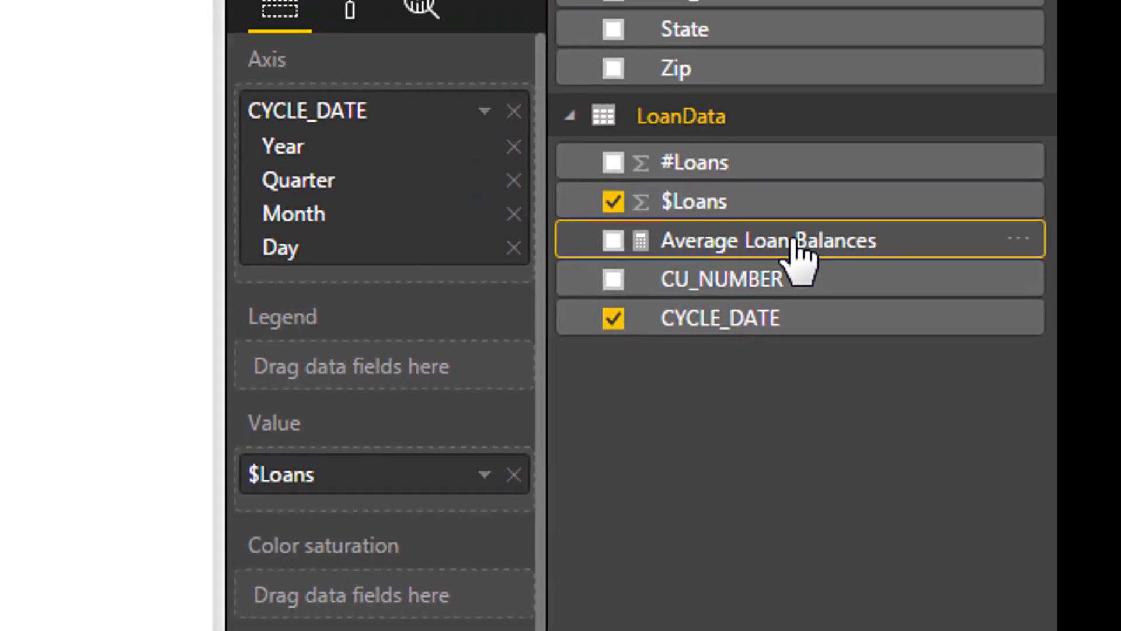
{"action": "left_click_drag", "start_coordinate": [796, 240], "coordinate": [405, 475]}
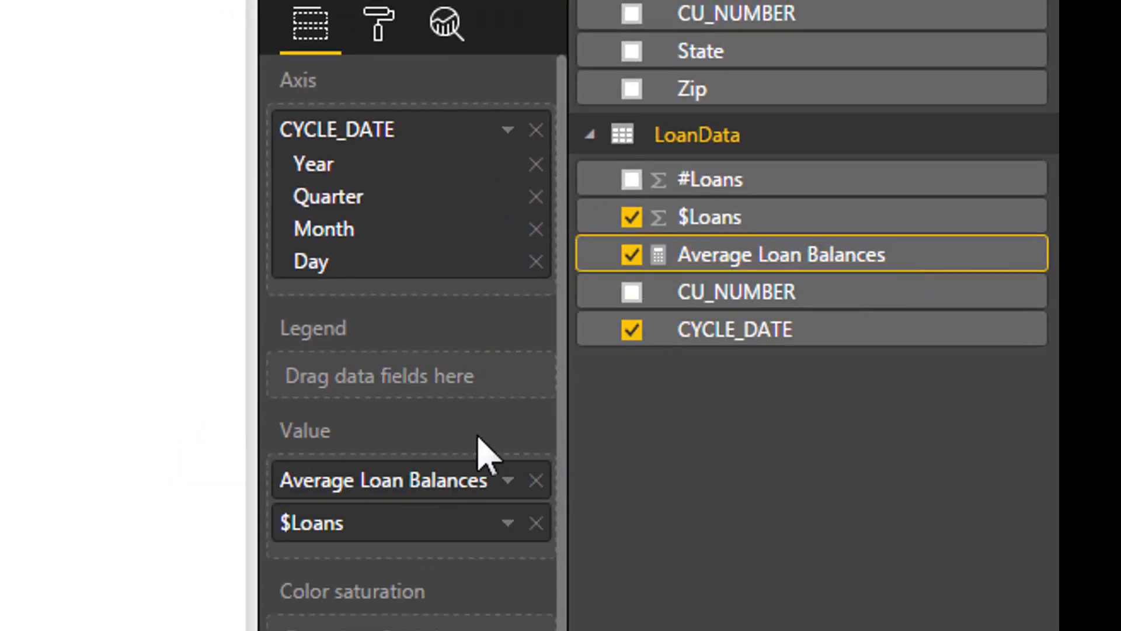
{"action": "left_click", "coordinate": [536, 523]}
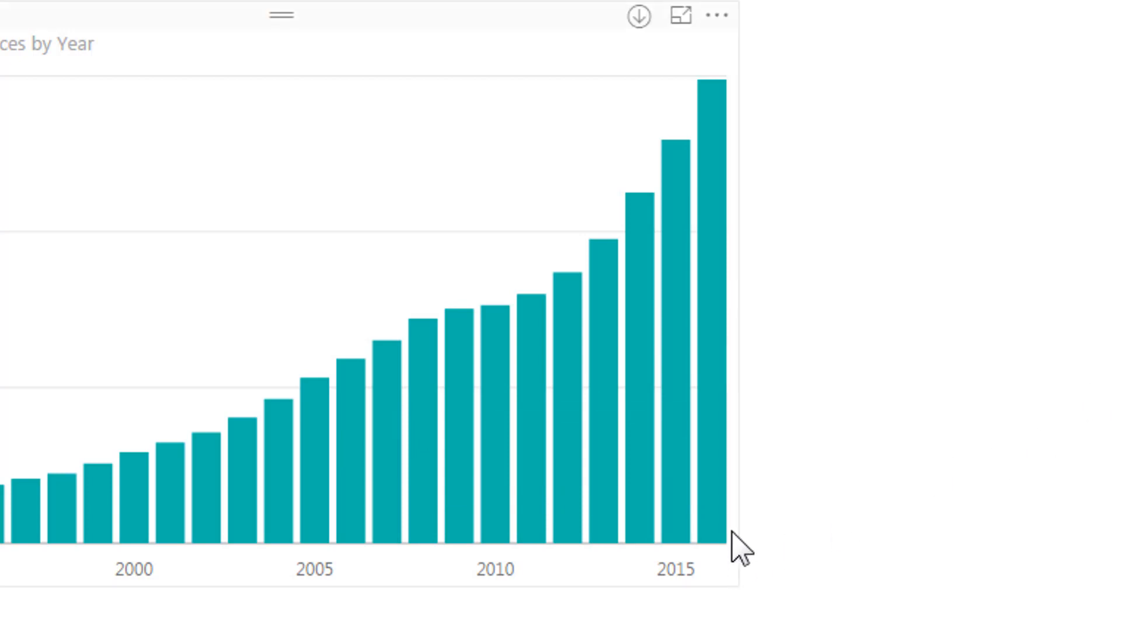
{"action": "mouse_move", "coordinate": [719, 524]}
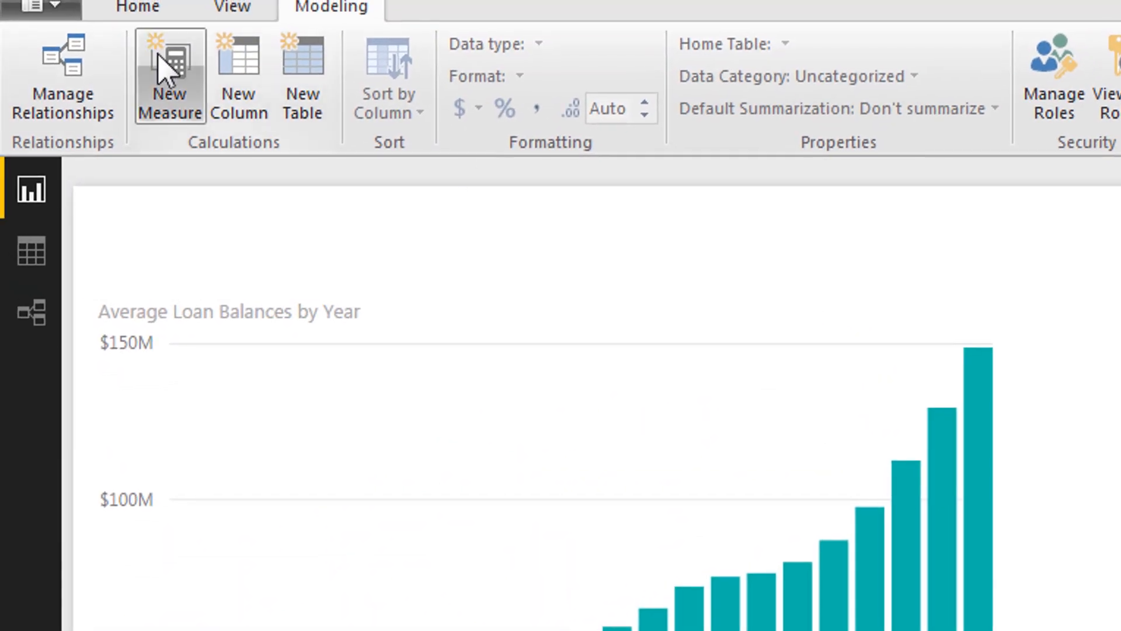
Create a new measure named MY CU Loan Balance
{"action": "left_click", "coordinate": [165, 63]}
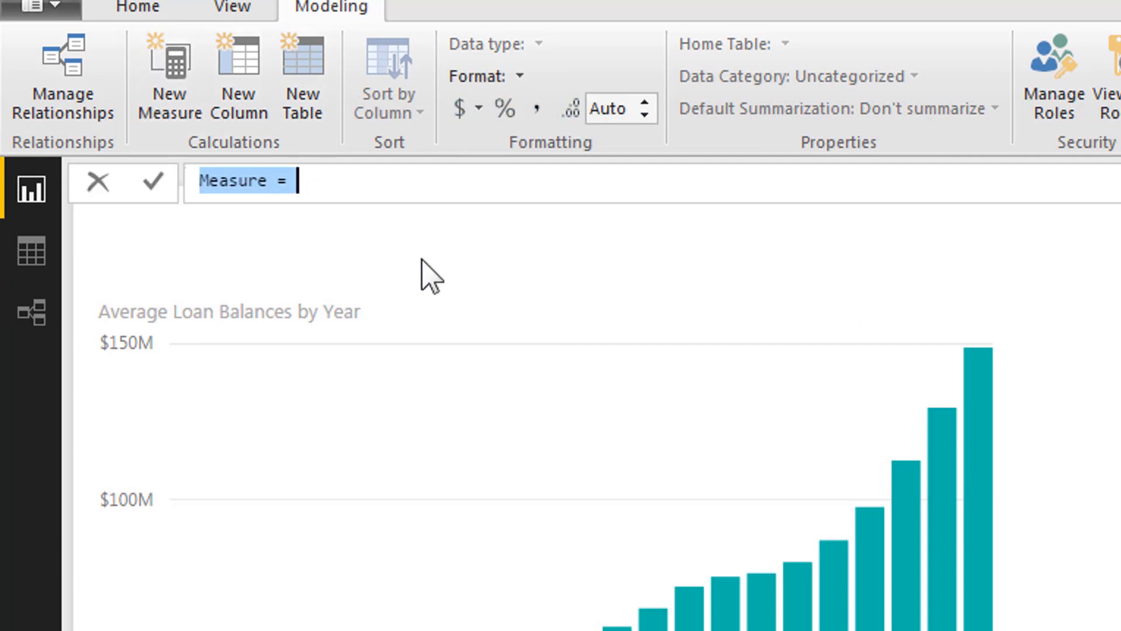
{"action": "type", "text": "M"}
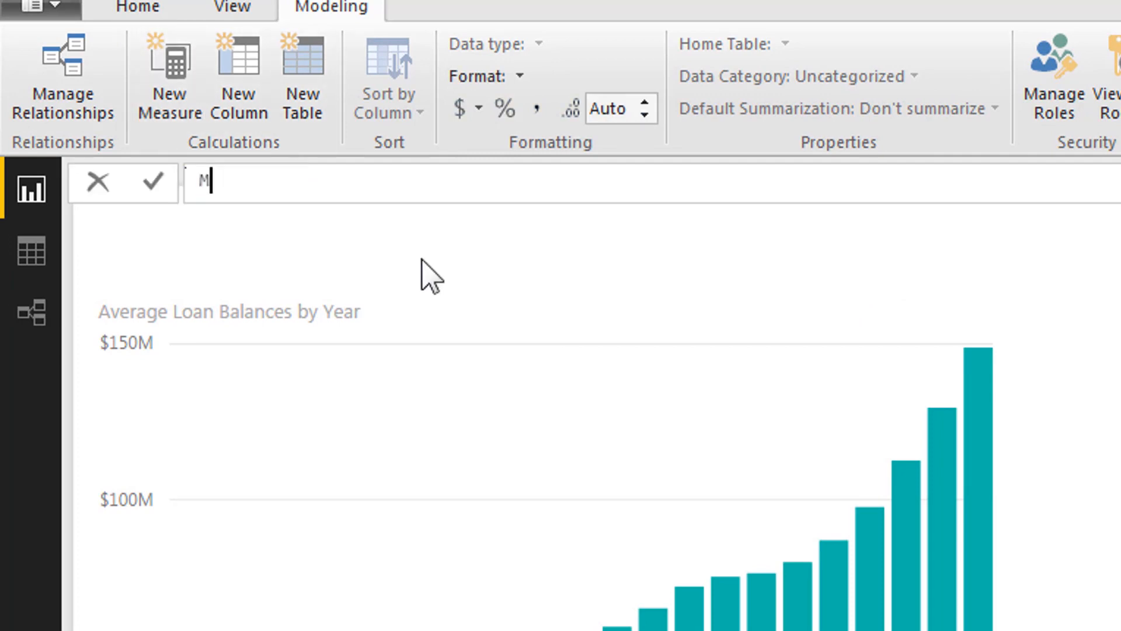
{"action": "type", "text": "Y CU Loan B"}
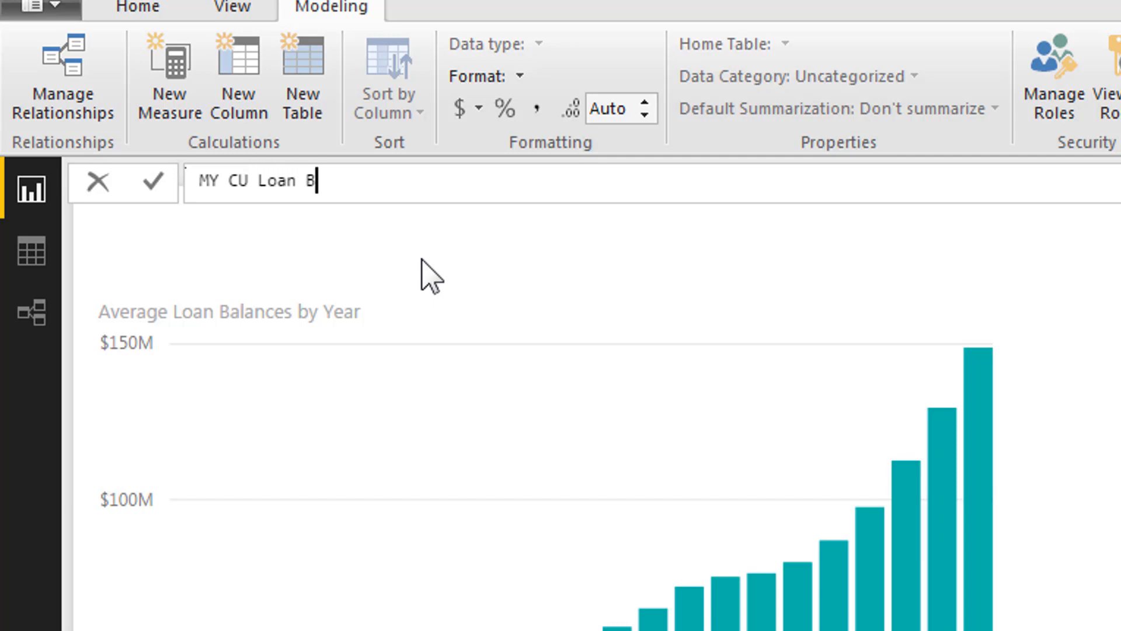
{"action": "type", "text": "alance ="}
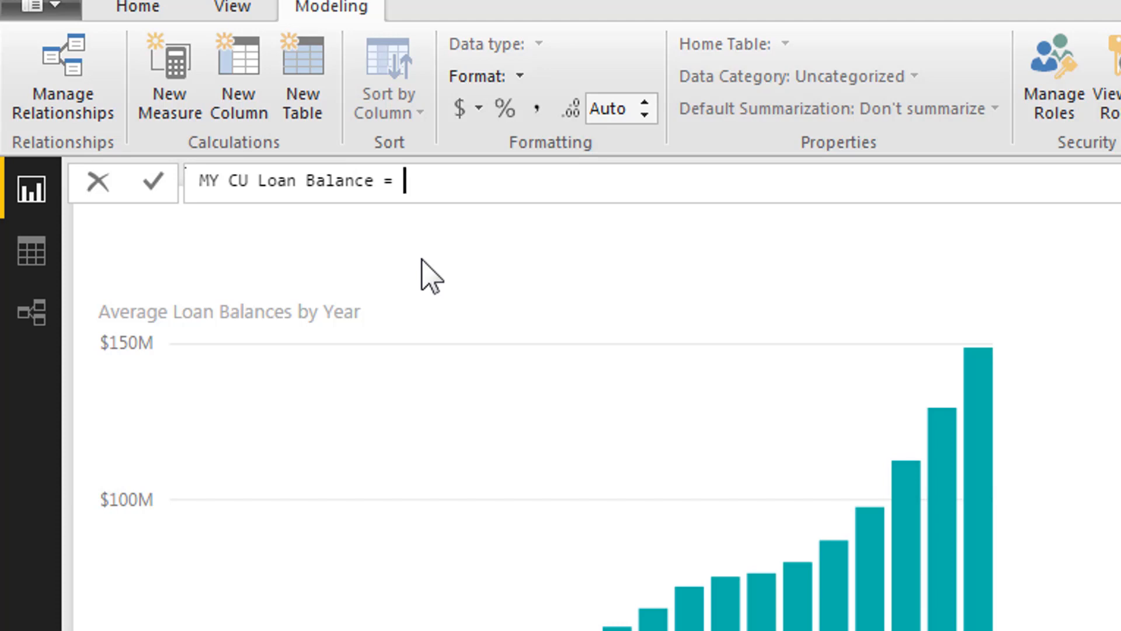
Begin the MY CU Loan Balance formula with CALCULATE and SUM(LoanData[$Loans]) as its expression
{"action": "type", "text": " cal"}
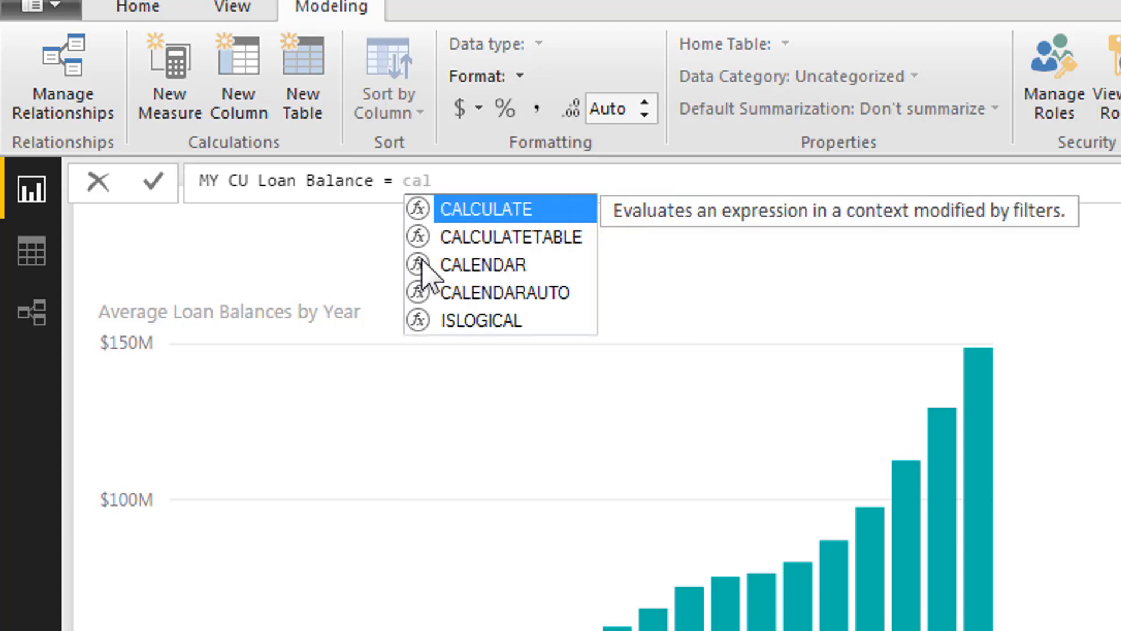
{"action": "key", "text": "Tab"}
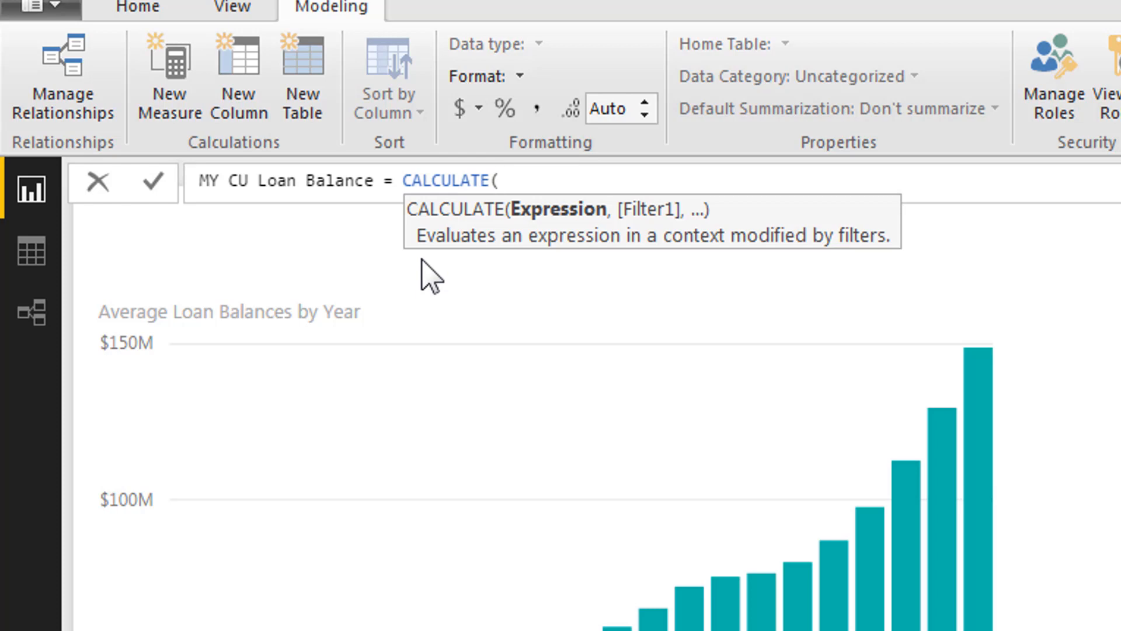
{"action": "type", "text": "sum"}
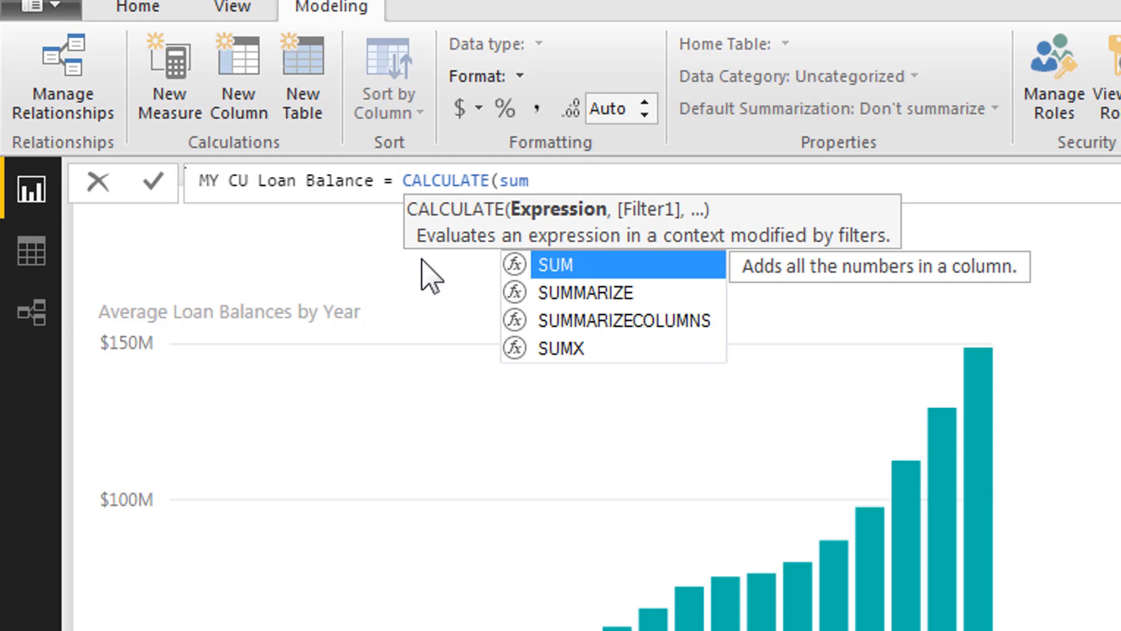
{"action": "key", "text": "Tab"}
{"action": "type", "text": "lo"}
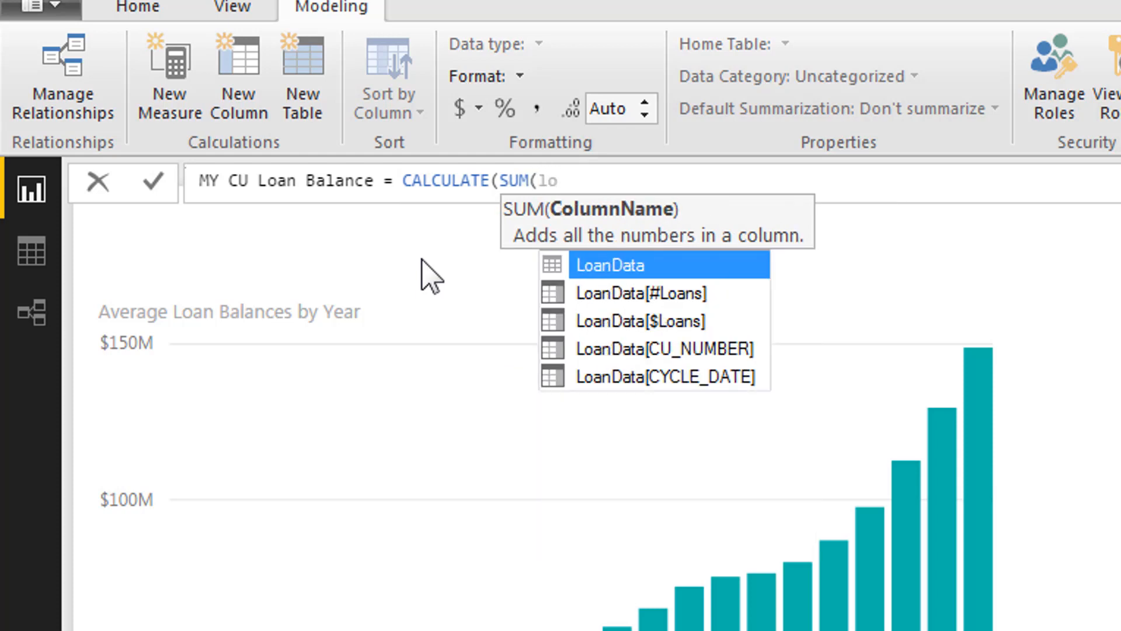
{"action": "key", "text": "Down"}
{"action": "key", "text": "Down"}
{"action": "key", "text": "Tab"}
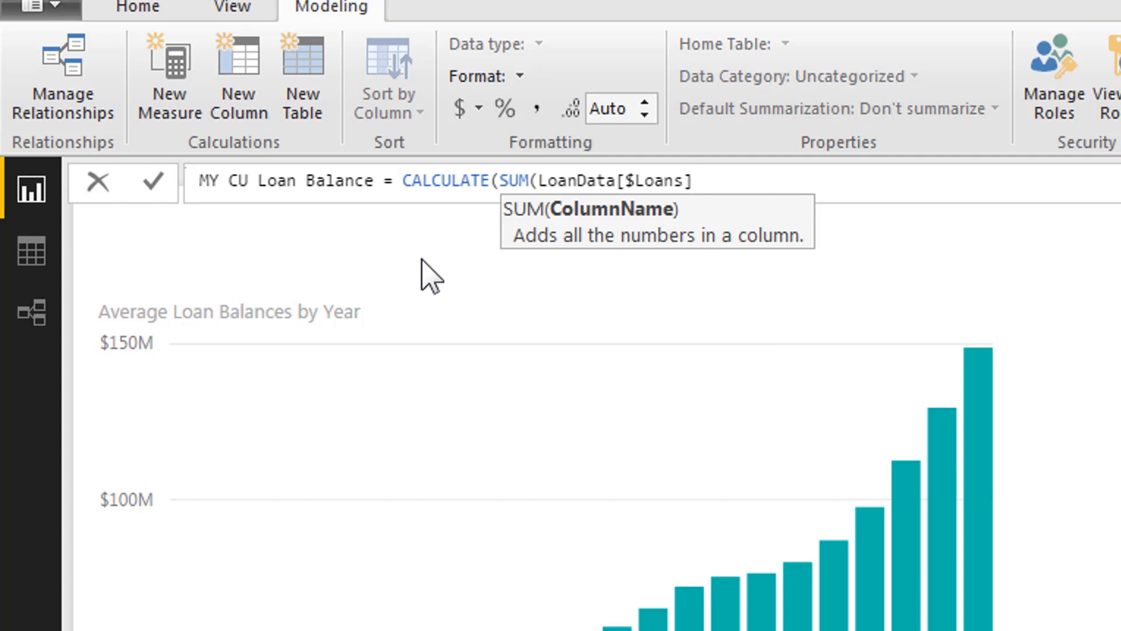
{"action": "type", "text": "),"}
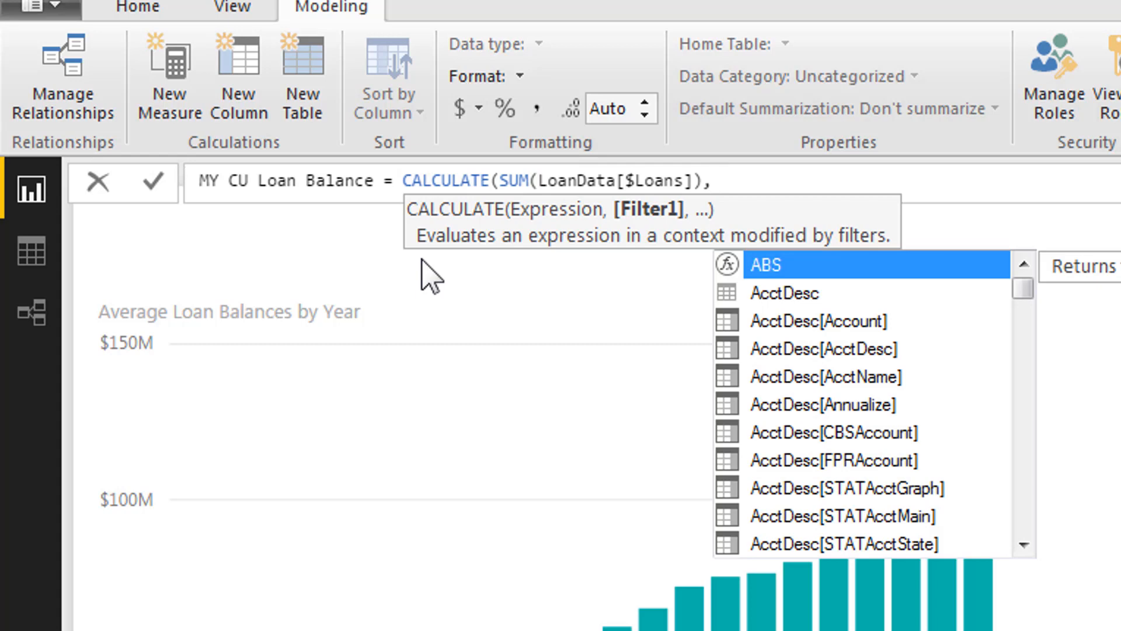
Add the filter CUInfo[CU_NUMBER]=99 to the CALCULATE formula and close its parenthesis
{"action": "type", "text": "Cu"}
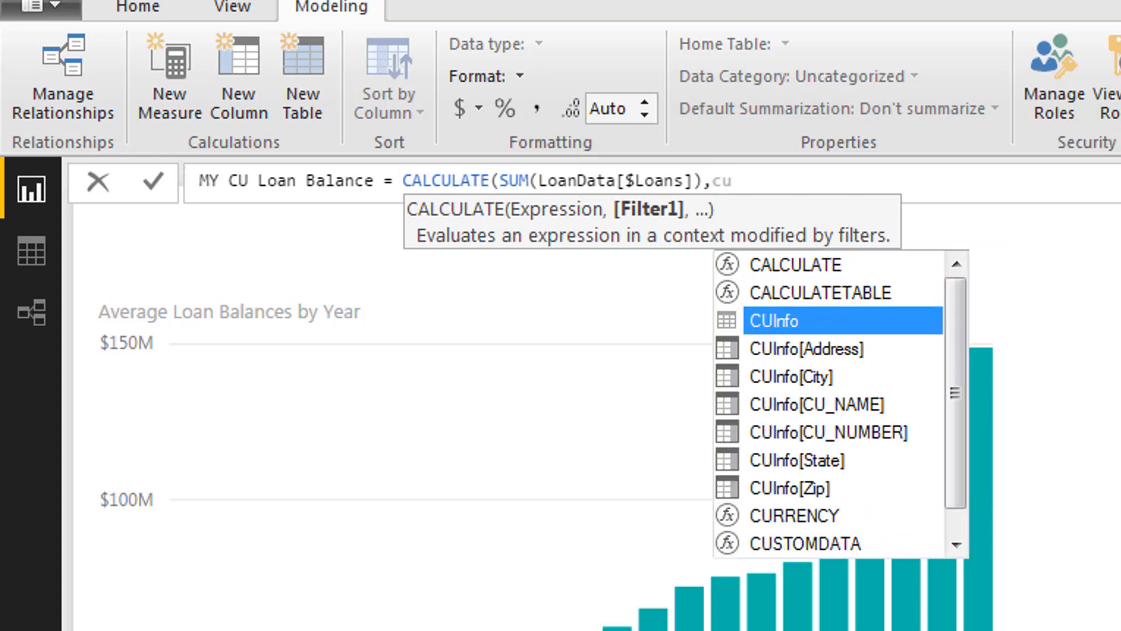
{"action": "key", "text": "BackSpace"}
{"action": "key", "text": "BackSpace"}
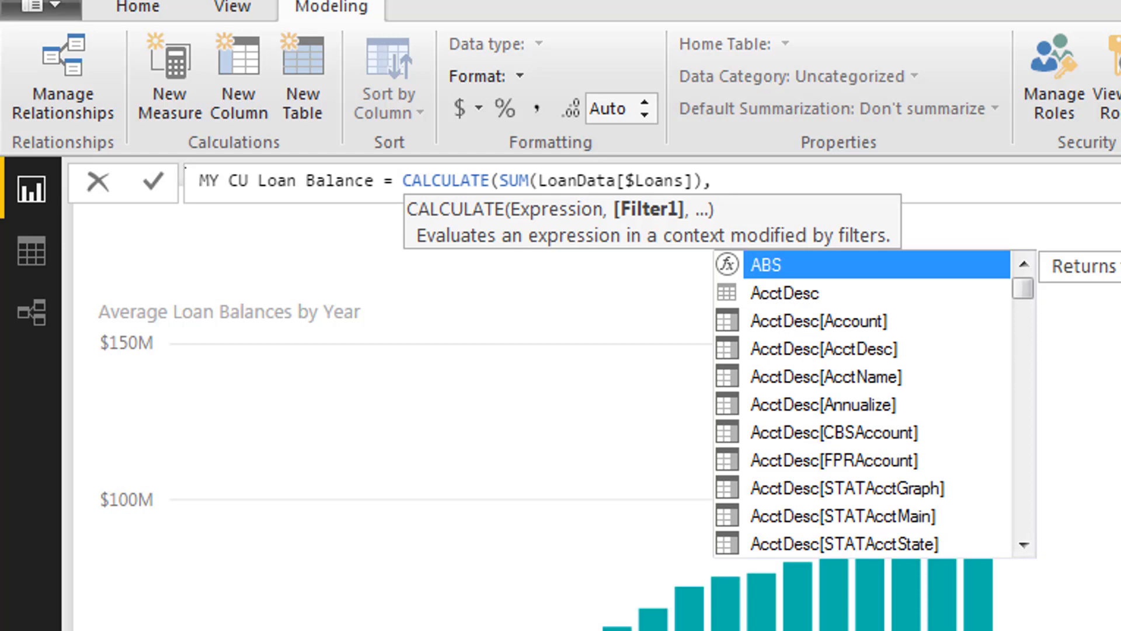
{"action": "type", "text": "cu"}
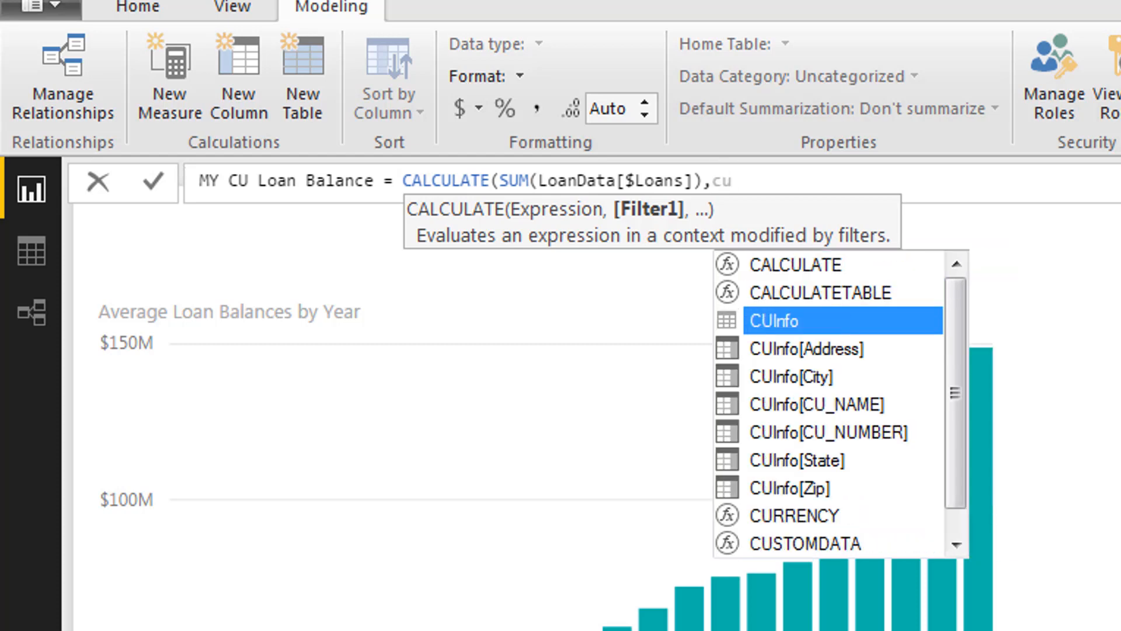
{"action": "key", "text": "Down"}
{"action": "key", "text": "Down"}
{"action": "key", "text": "Down"}
{"action": "key", "text": "Down"}
{"action": "key", "text": "Down"}
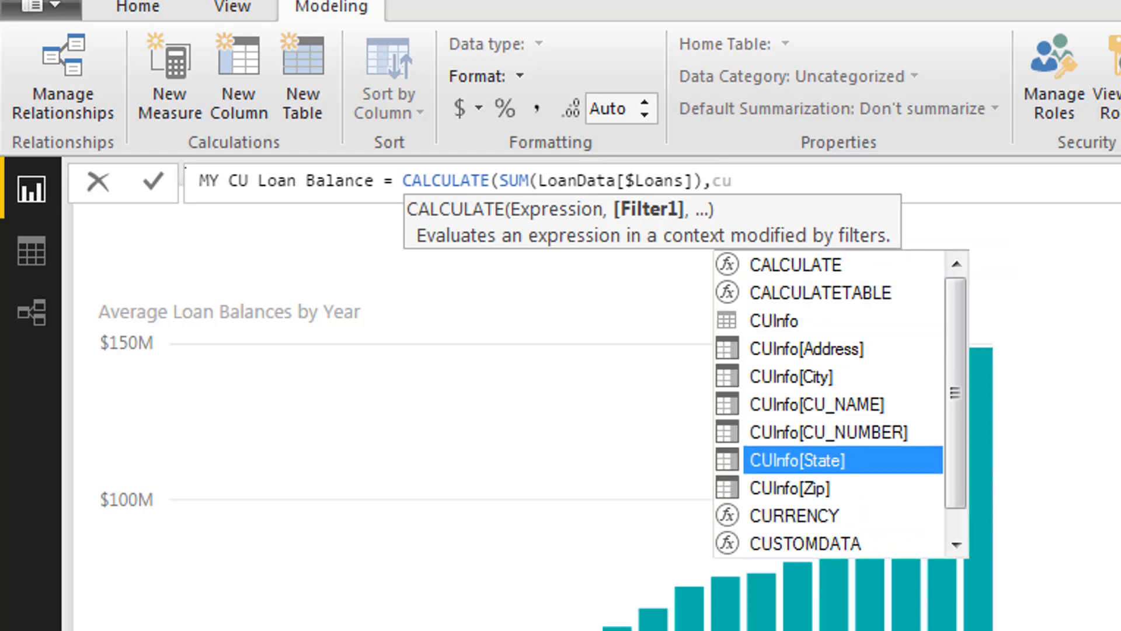
{"action": "key", "text": "Up"}
{"action": "key", "text": "Tab"}
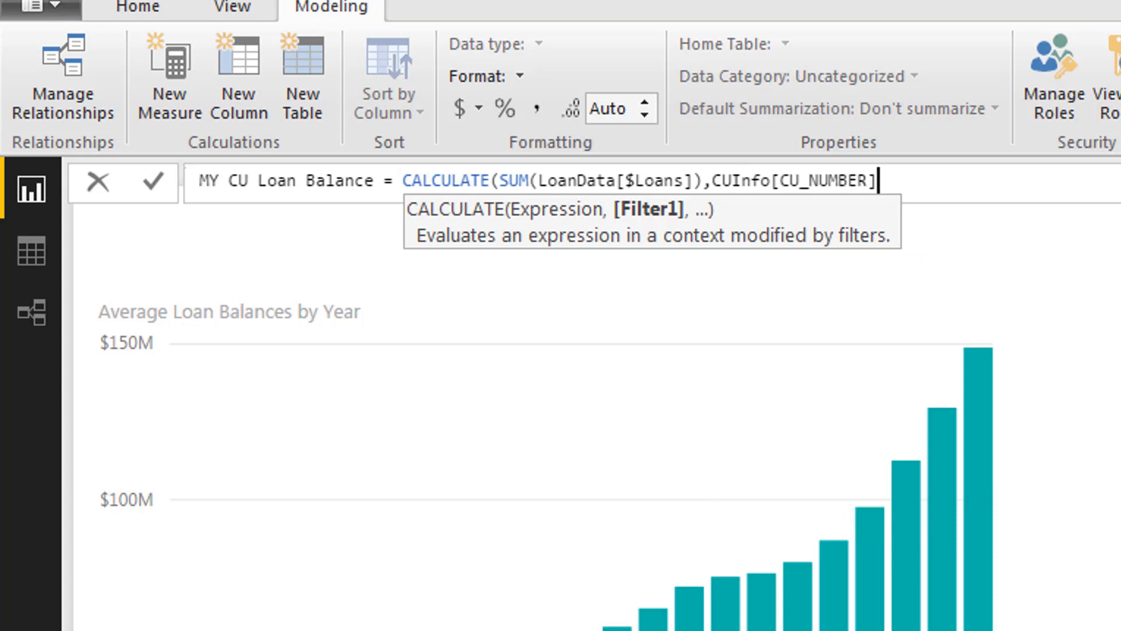
{"action": "type", "text": "=99)"}
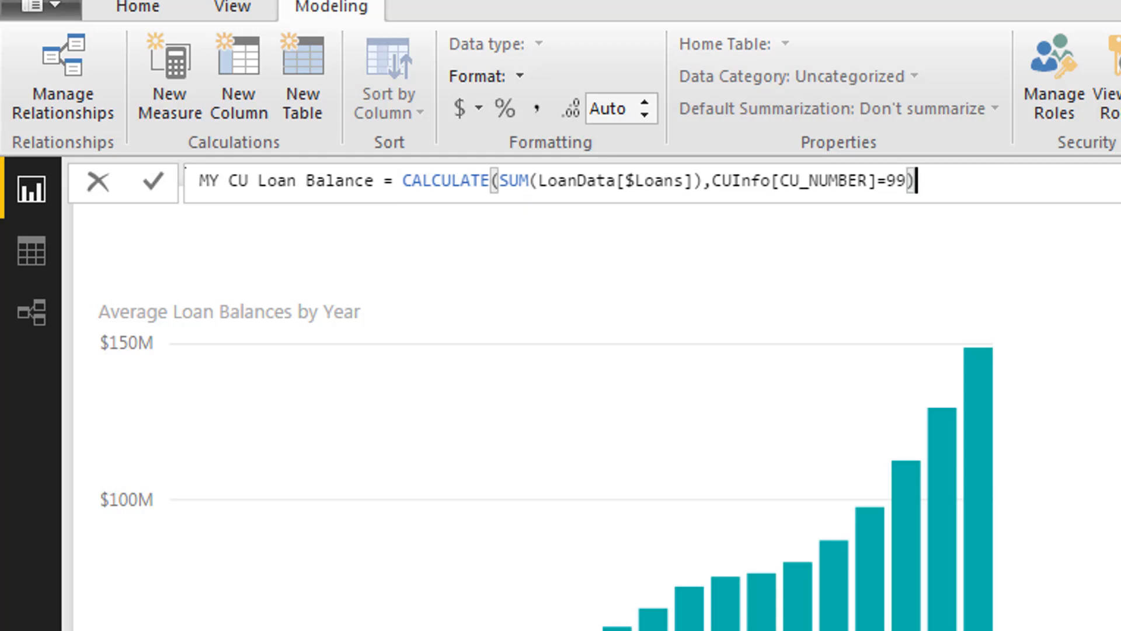
Format the MY CU Loan Balance measure as currency with 0 decimal places and assign it to the CUInfo home table
{"action": "left_click", "coordinate": [456, 114]}
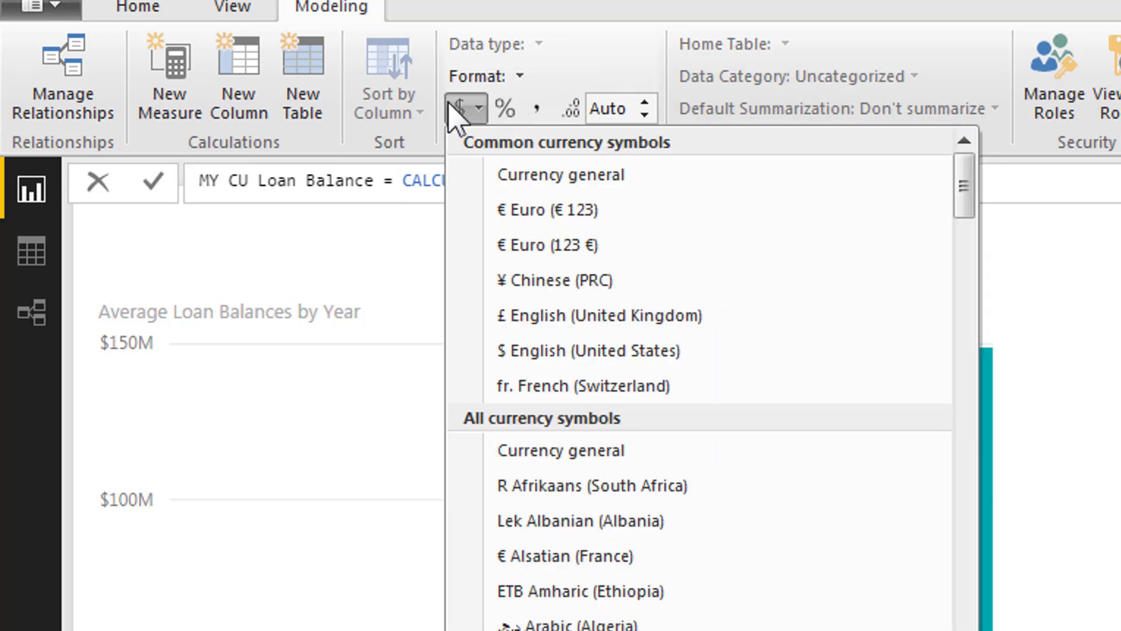
{"action": "left_click", "coordinate": [455, 178]}
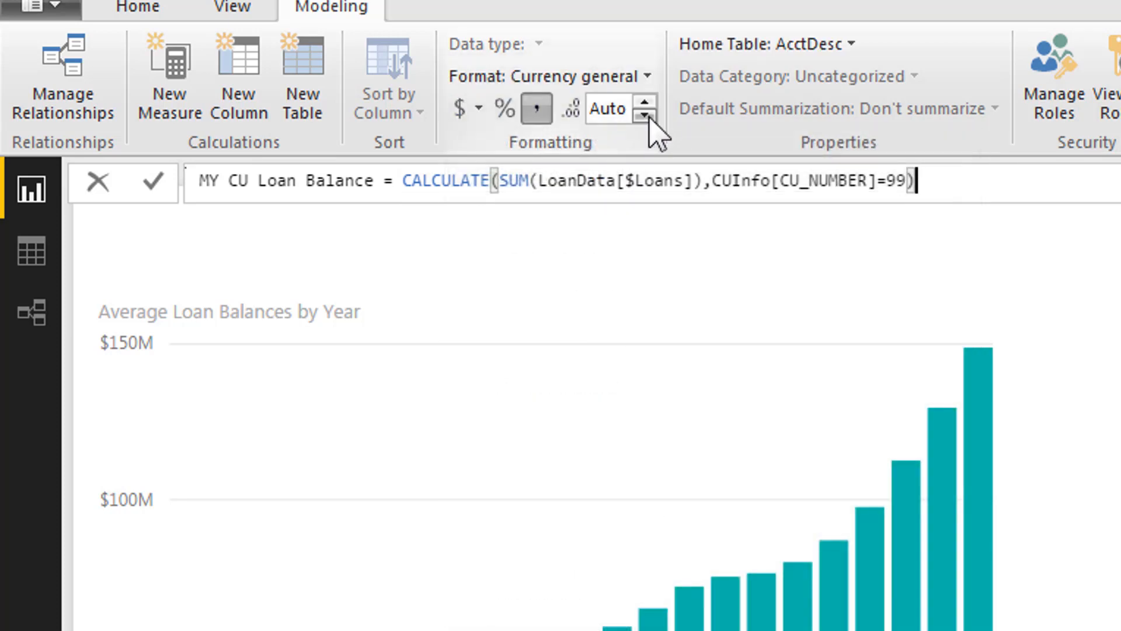
{"action": "left_click", "coordinate": [645, 114]}
{"action": "left_click", "coordinate": [797, 48]}
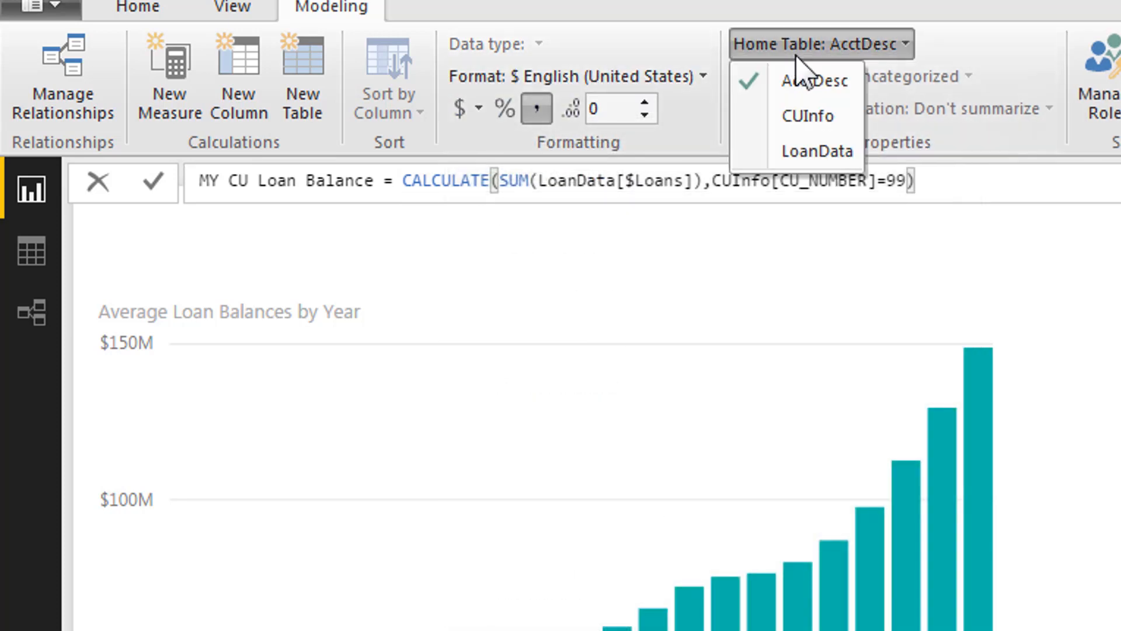
{"action": "left_click", "coordinate": [811, 117]}
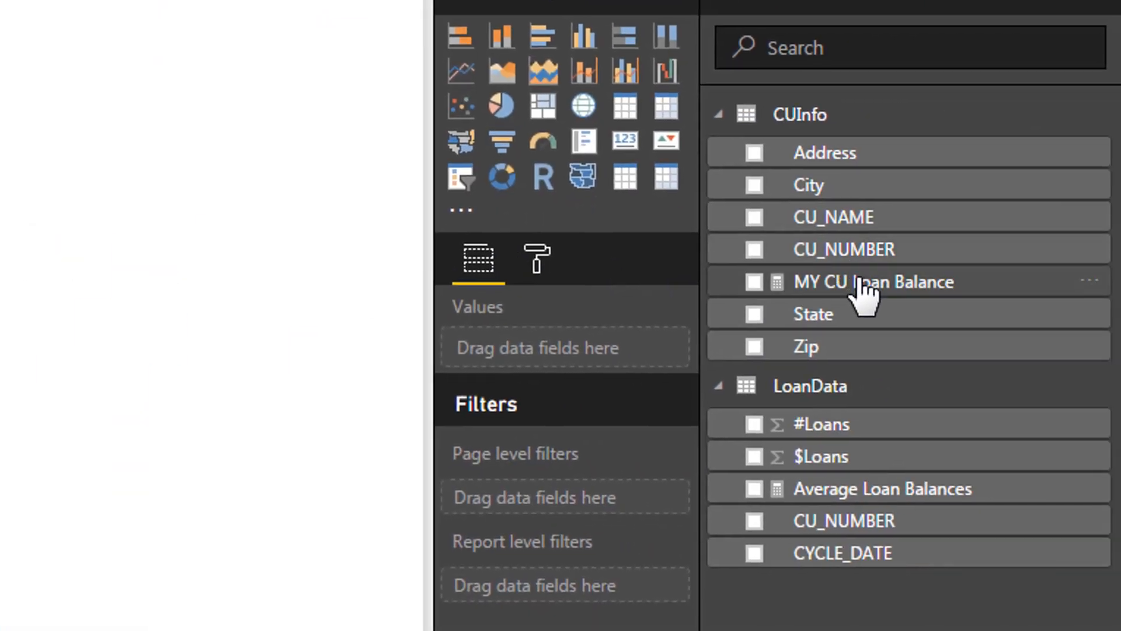
Add MY CU Loan Balance to the chart and convert it to a line and clustered column chart with that measure as line values
{"action": "left_click_drag", "start_coordinate": [859, 279], "coordinate": [435, 260]}
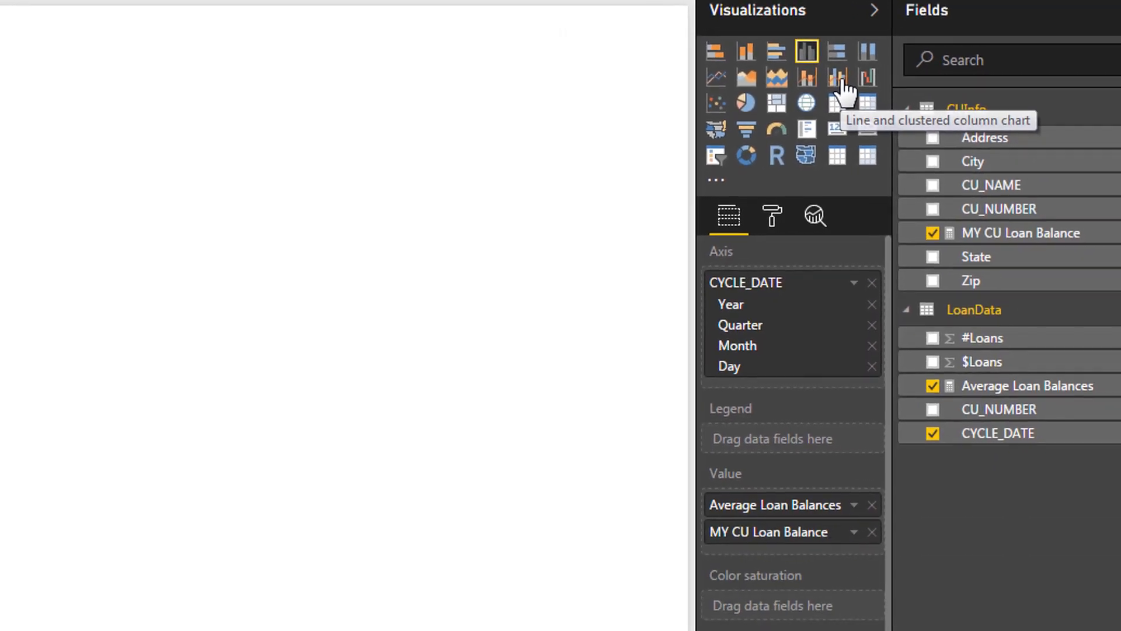
{"action": "left_click", "coordinate": [749, 106]}
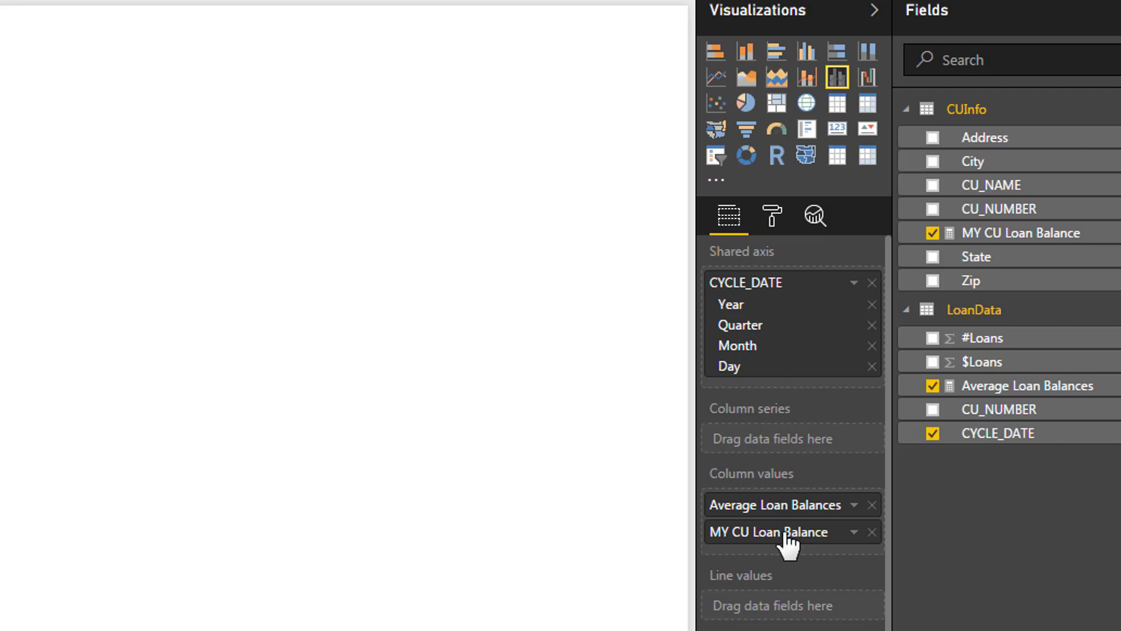
{"action": "left_click_drag", "start_coordinate": [785, 534], "coordinate": [791, 610]}
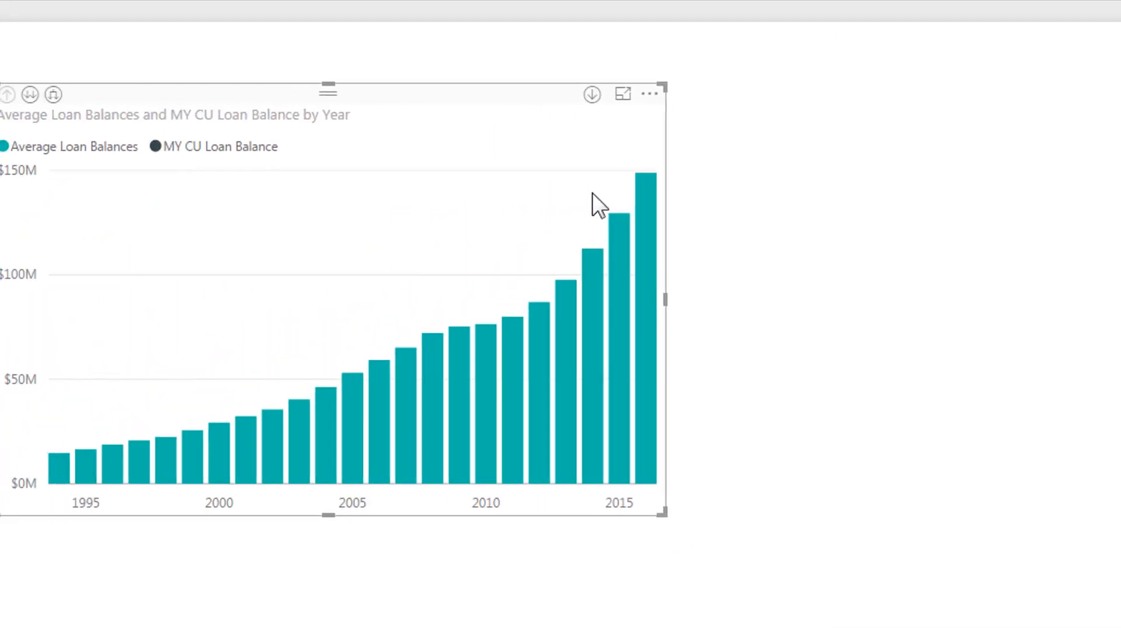
{"action": "left_click", "coordinate": [884, 163]}
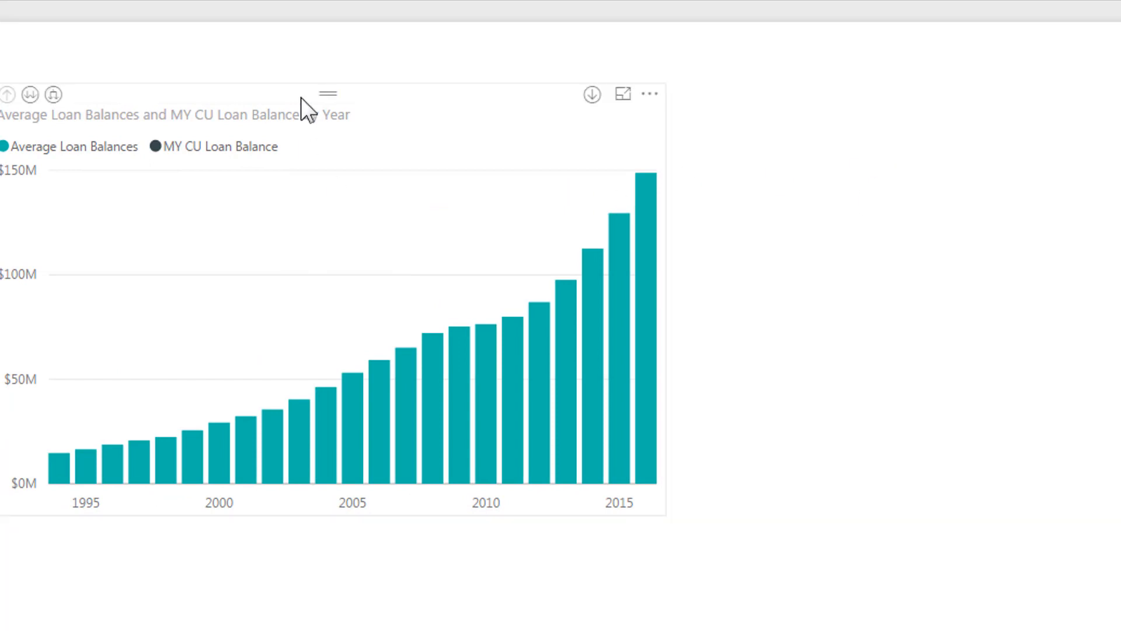
{"action": "left_click", "coordinate": [422, 118]}
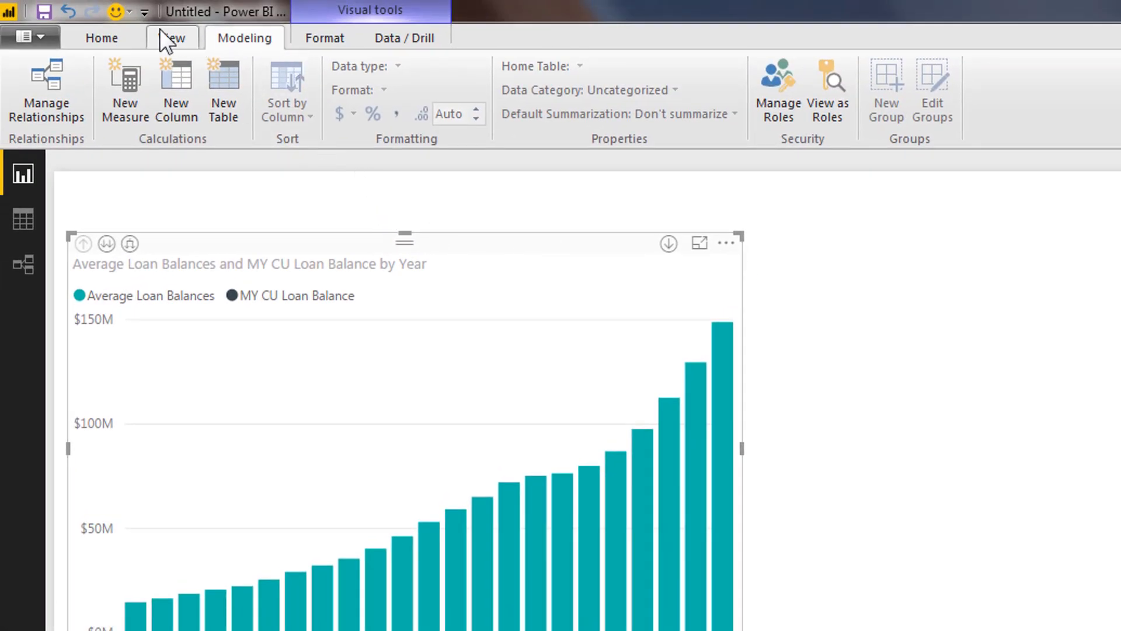
Open the Query Editor and inspect the CUInfo query's data
{"action": "left_click", "coordinate": [99, 35]}
{"action": "left_click", "coordinate": [355, 64]}
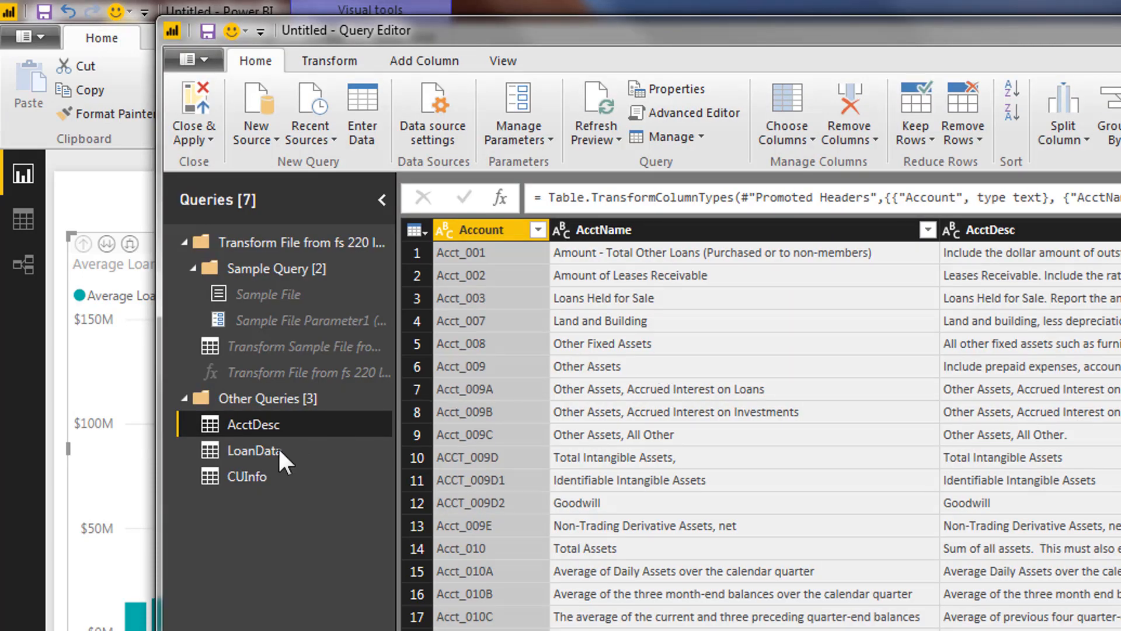
{"action": "left_click", "coordinate": [247, 475]}
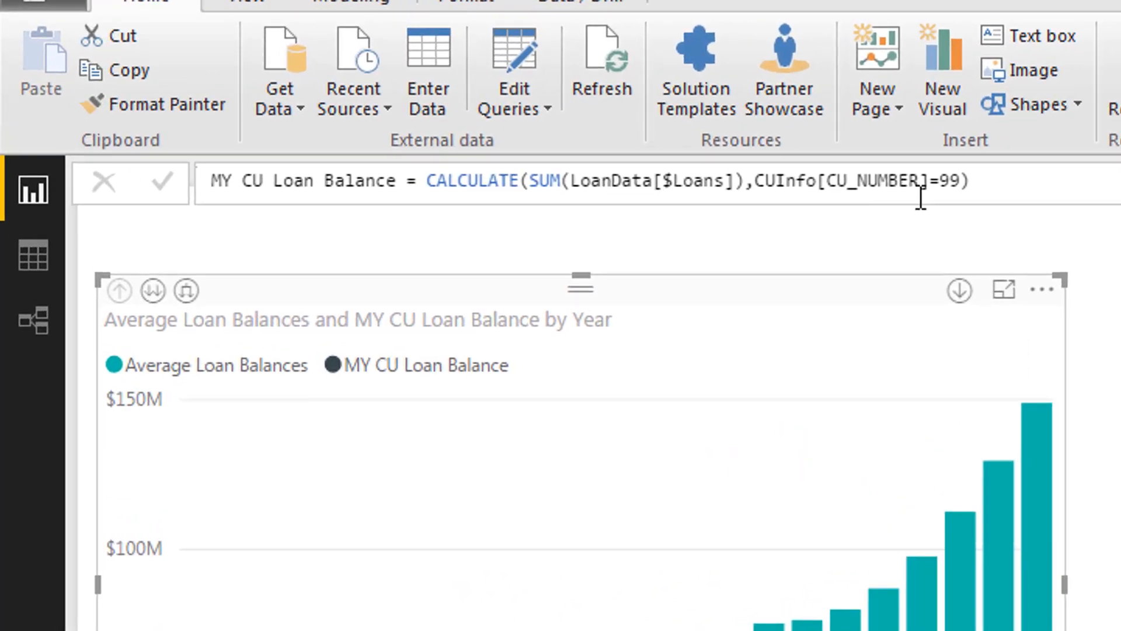
Change the home table of the MY CU Loan Balance measure to LoanData
{"action": "left_click", "coordinate": [331, 10]}
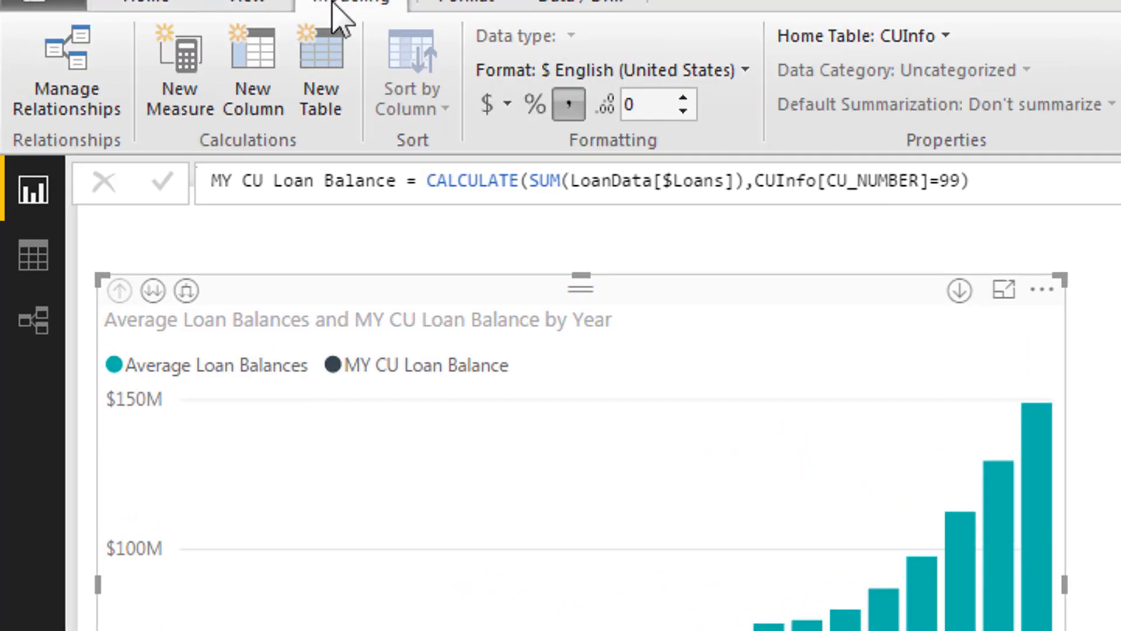
{"action": "left_click", "coordinate": [868, 42]}
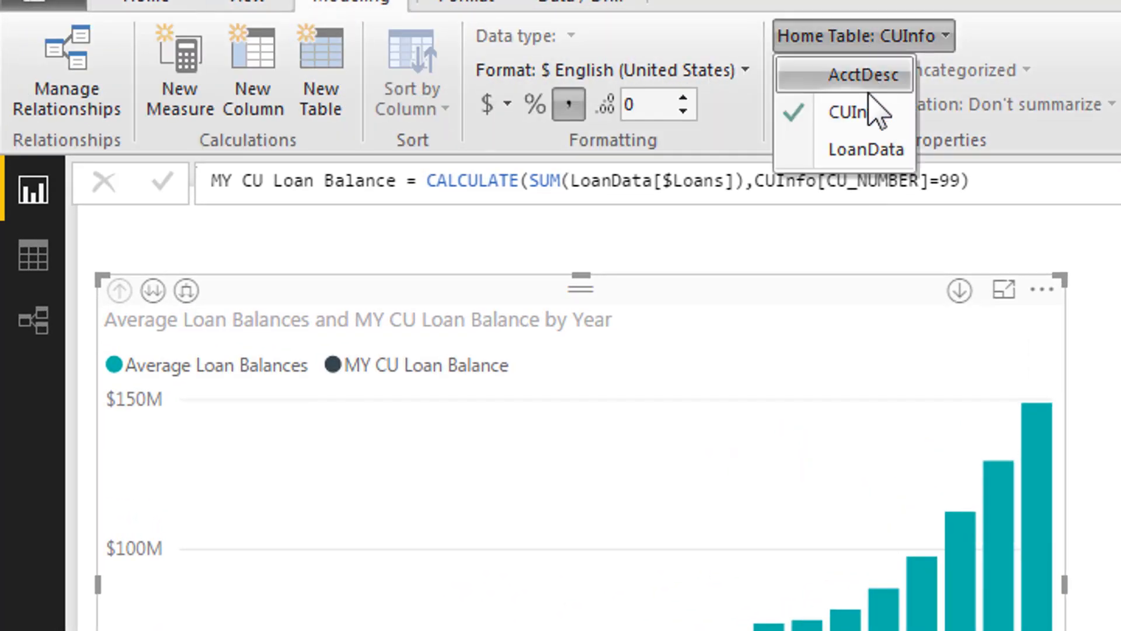
{"action": "left_click", "coordinate": [865, 147]}
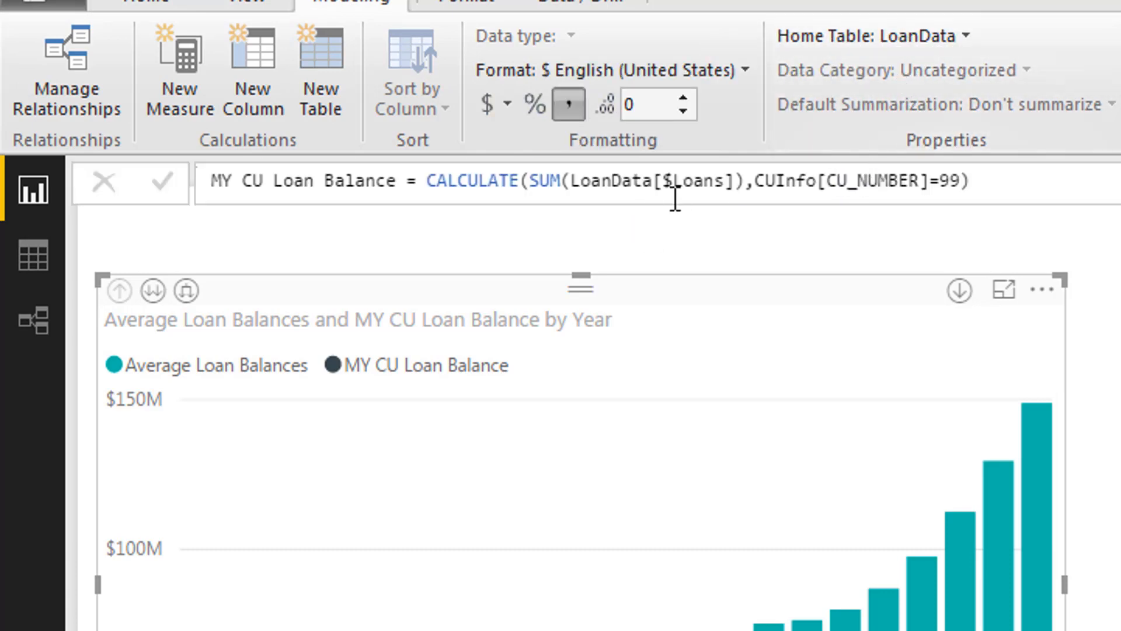
Change the CU_NUMBER filter in the MY CU Loan Balance formula to 51 and check the yearly values on the chart line
{"action": "left_click", "coordinate": [940, 182]}
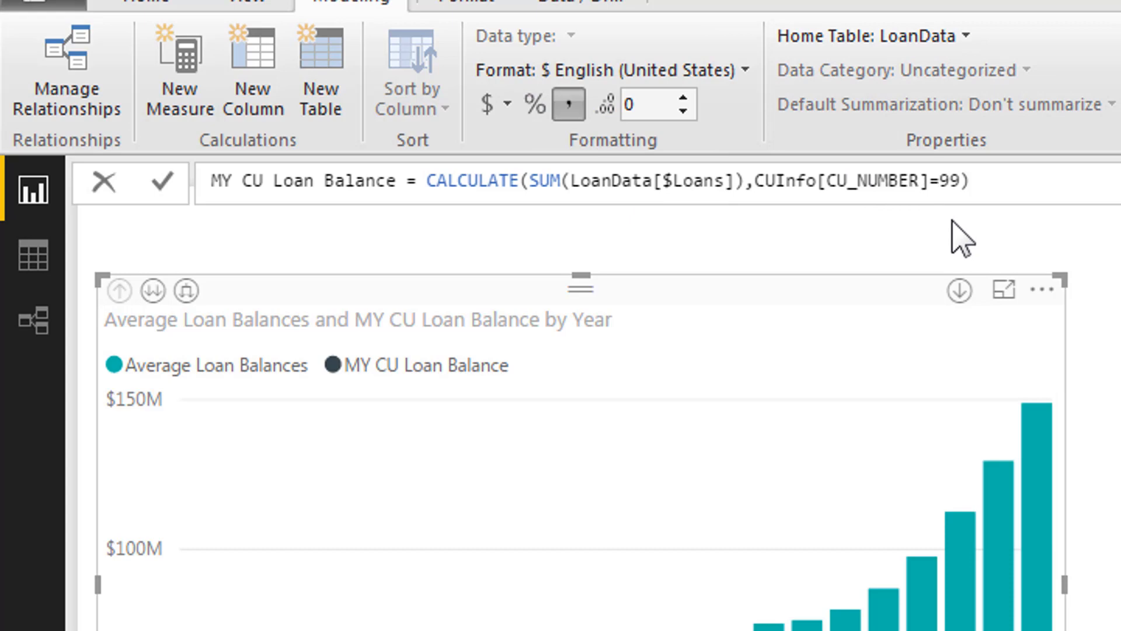
{"action": "type", "text": "51"}
{"action": "key", "text": "Delete"}
{"action": "key", "text": "Delete"}
{"action": "key", "text": "Return"}
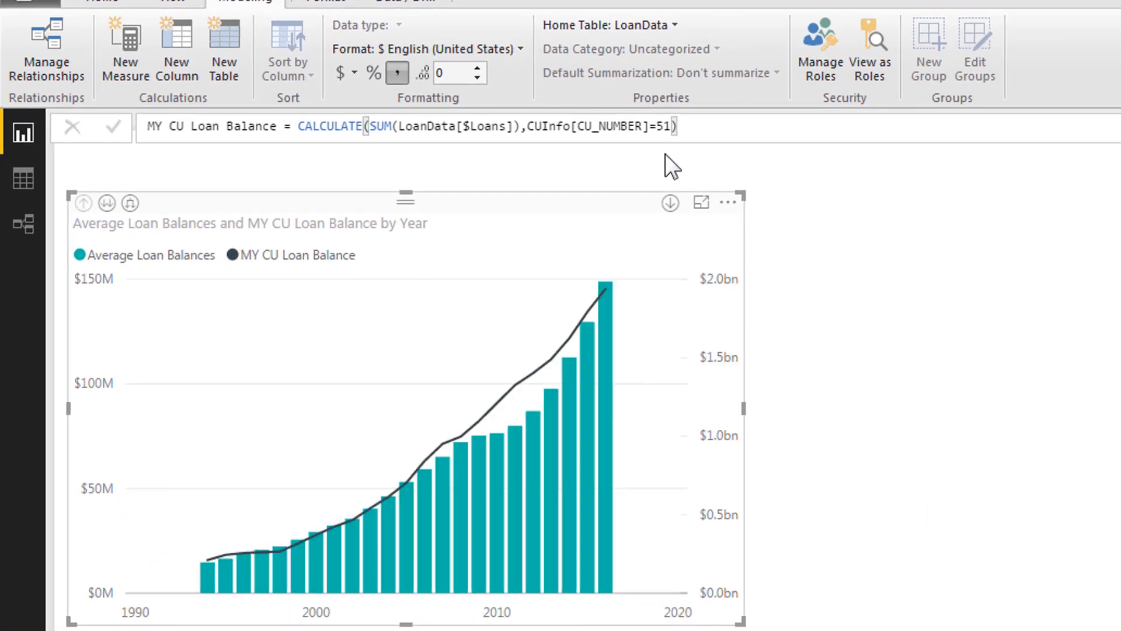
{"action": "left_click", "coordinate": [1003, 262]}
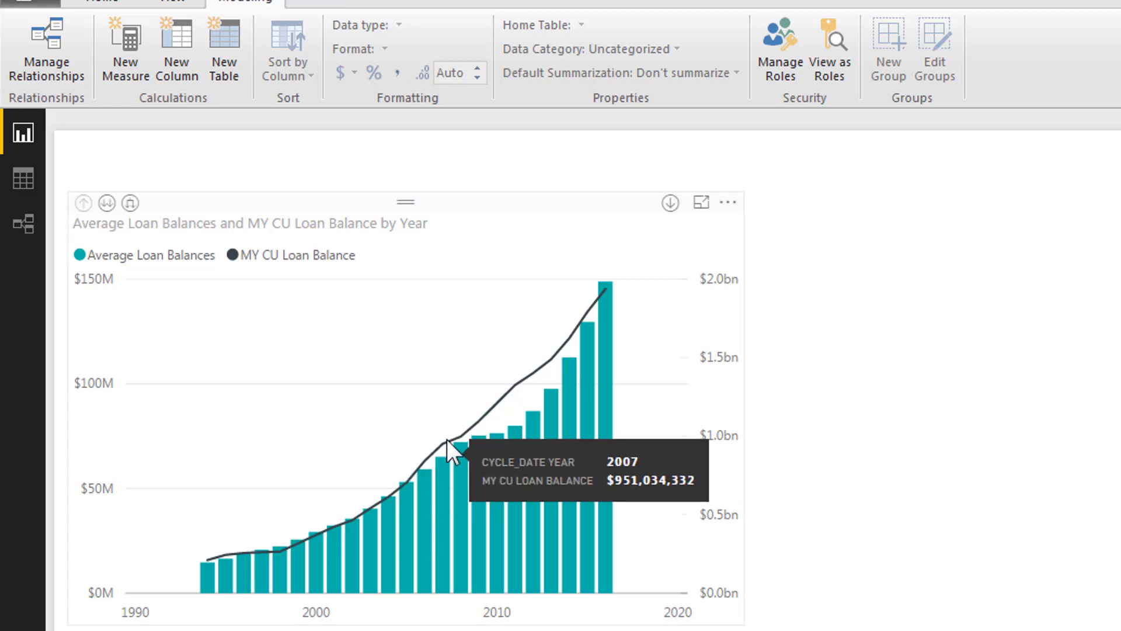
{"action": "mouse_move", "coordinate": [606, 295]}
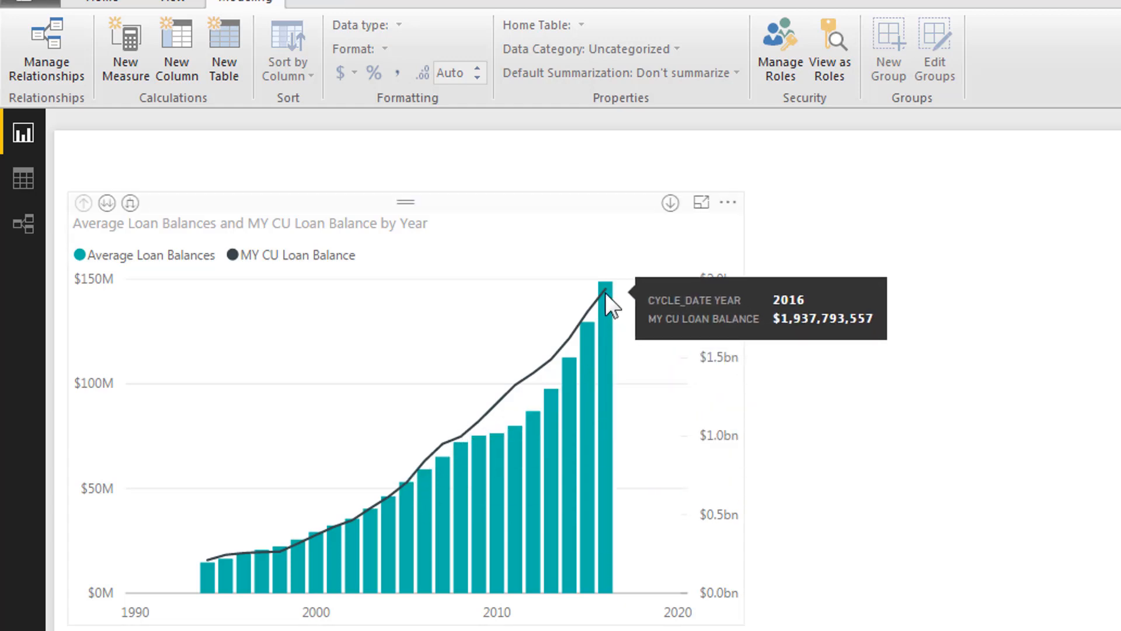
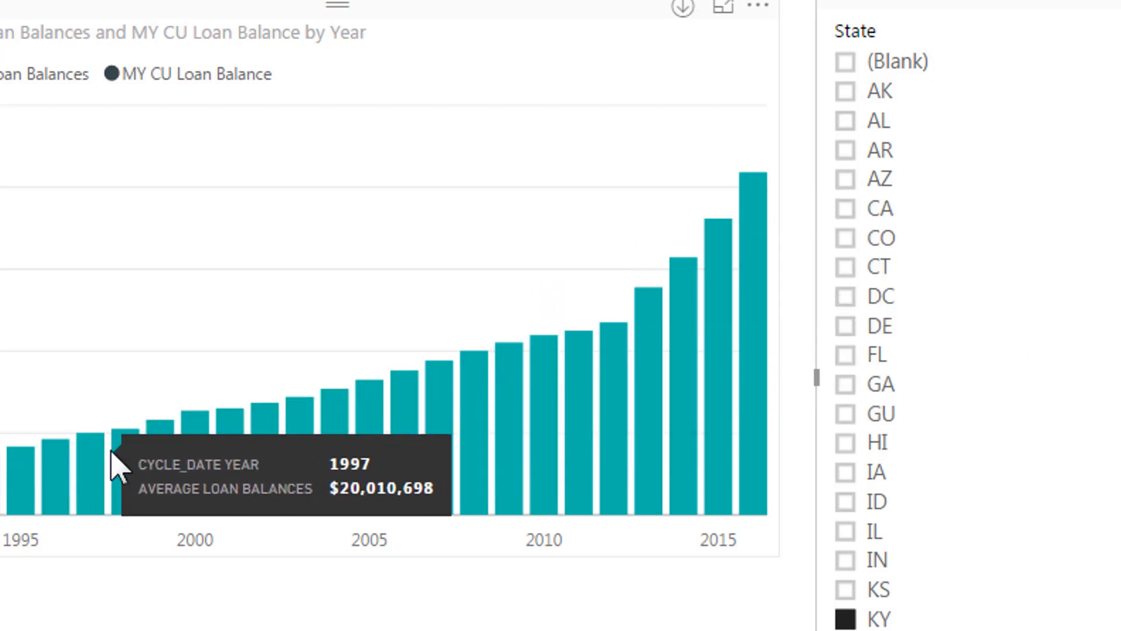
Filter the chart by state CT and then by NY in the State slicer to compare the two series
{"action": "left_click", "coordinate": [848, 277]}
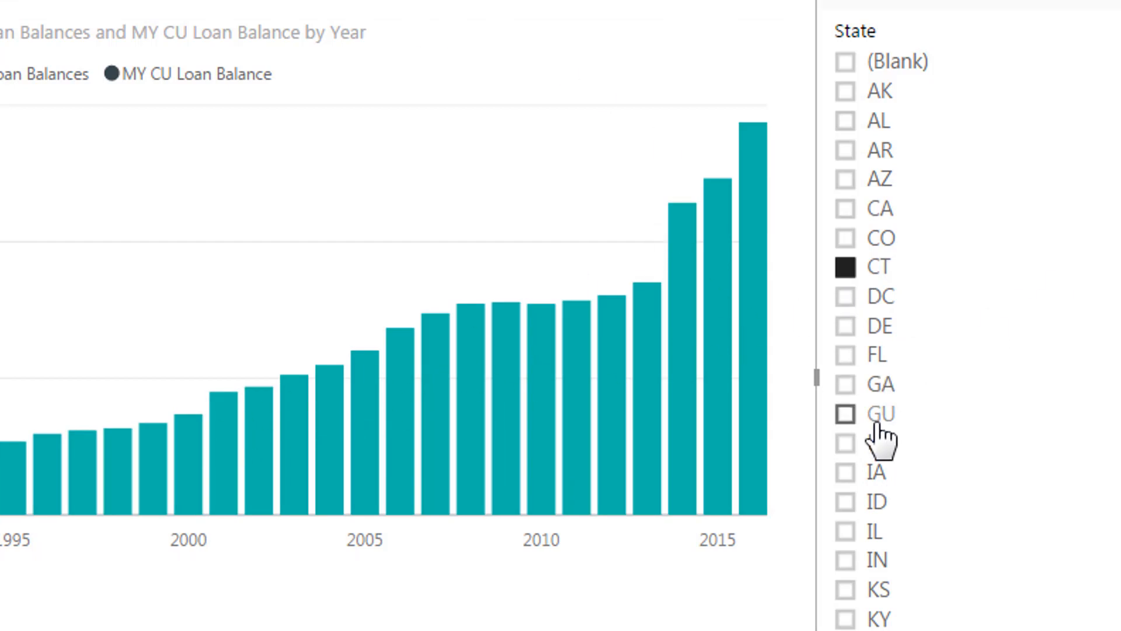
{"action": "scroll", "coordinate": [870, 337], "scroll_direction": "down", "scroll_amount": 8}
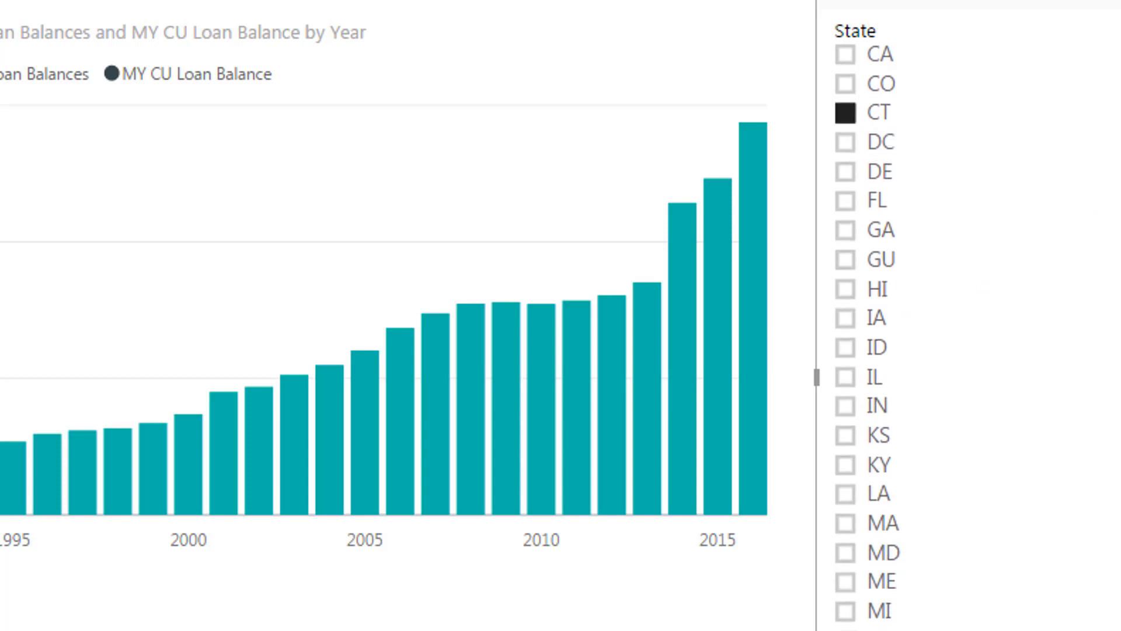
{"action": "scroll", "coordinate": [934, 337], "scroll_direction": "down", "scroll_amount": 2}
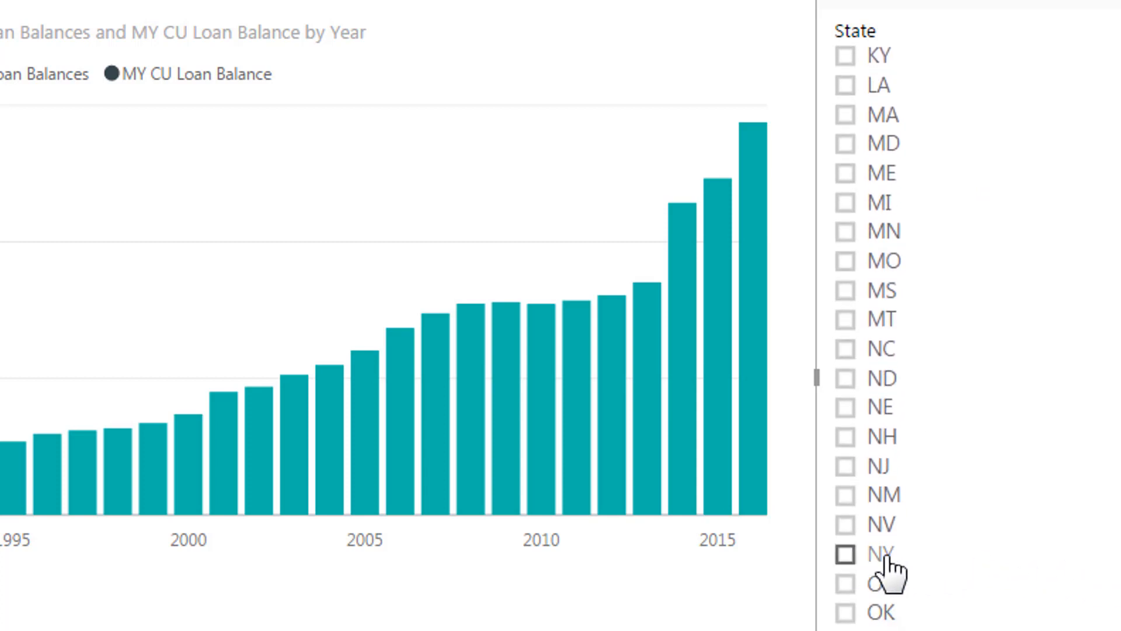
{"action": "left_click", "coordinate": [845, 555]}
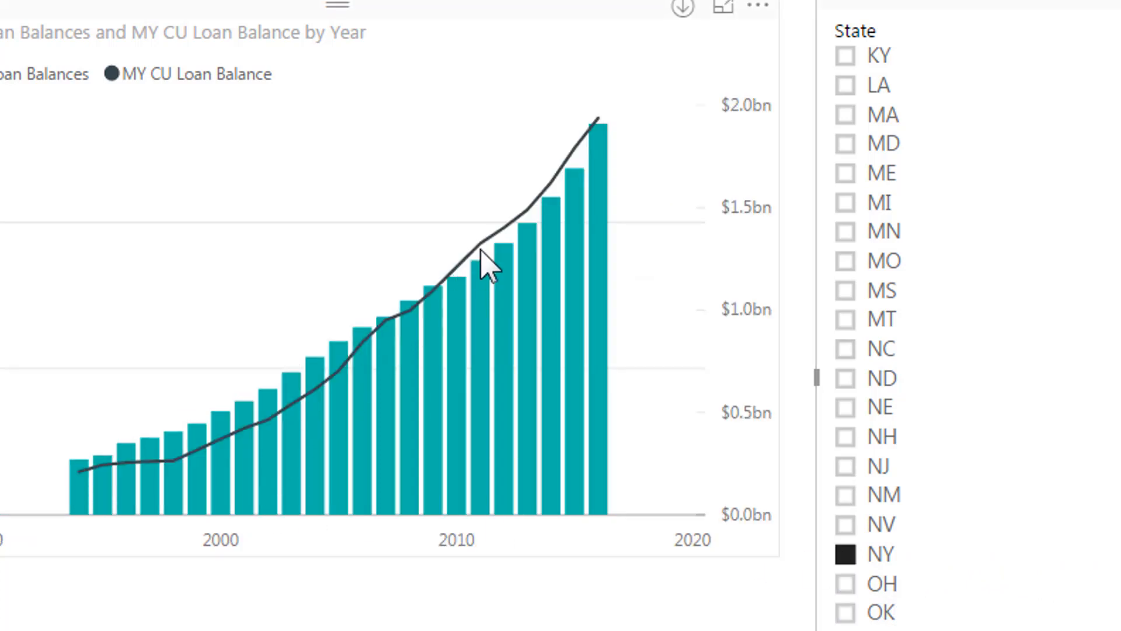
Switch the State slicer through NV, NJ, NC, MS and ND, ending on MO, to check the credit union's line
{"action": "left_click", "coordinate": [845, 525]}
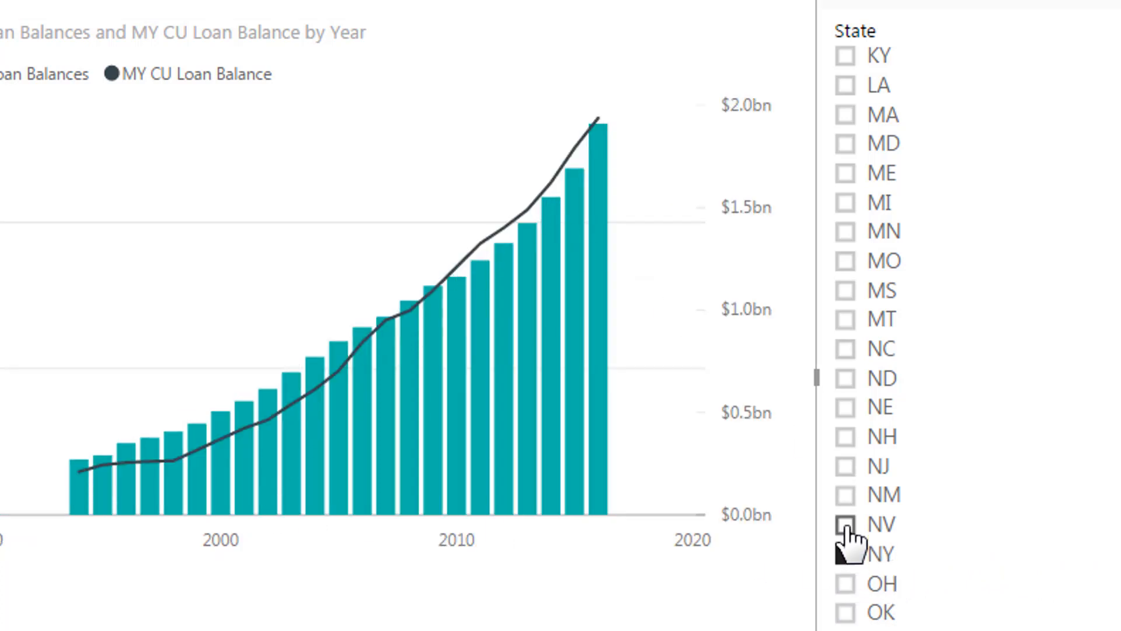
{"action": "left_click", "coordinate": [845, 466]}
{"action": "left_click", "coordinate": [845, 349]}
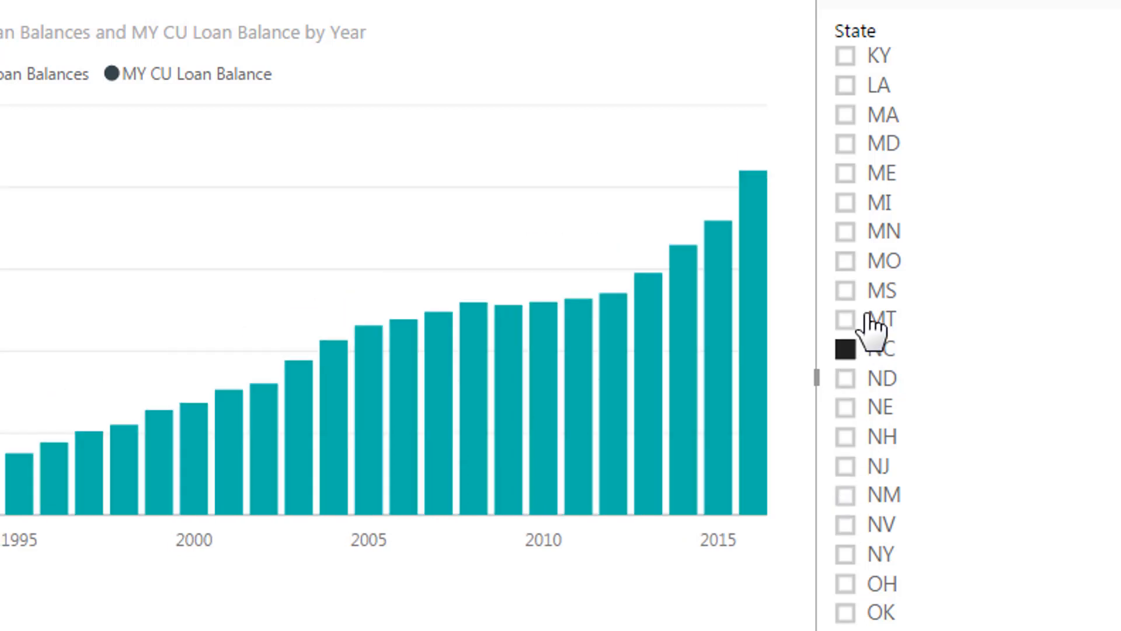
{"action": "left_click", "coordinate": [845, 290]}
{"action": "left_click", "coordinate": [846, 378]}
{"action": "left_click", "coordinate": [846, 348]}
{"action": "left_click", "coordinate": [846, 261]}
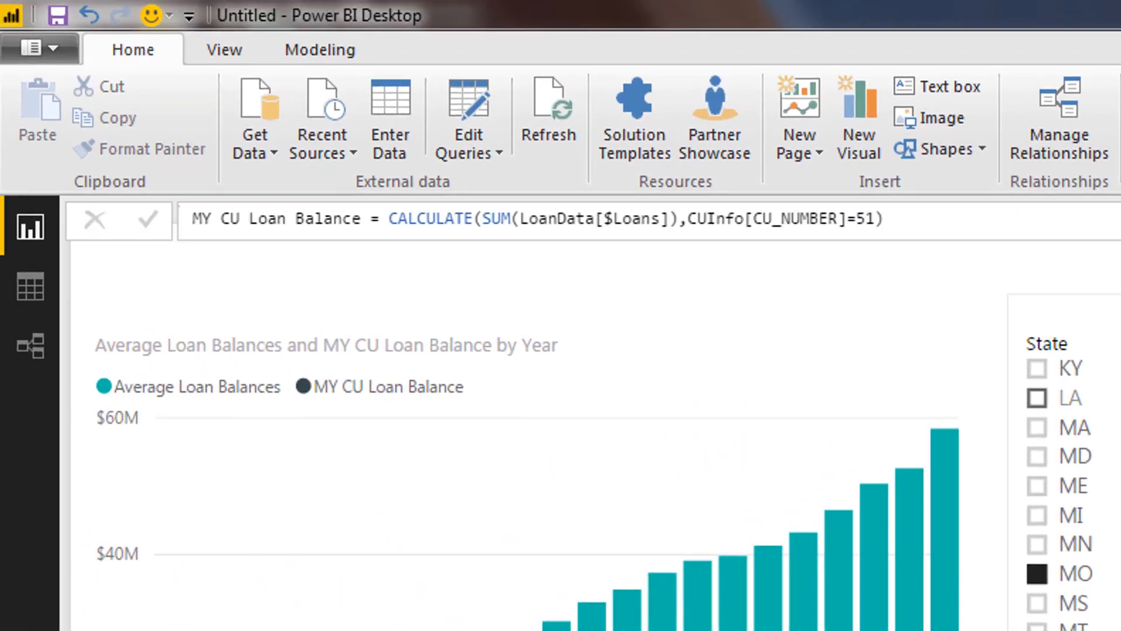
Insert the ALL function as a second filter after CUInfo[CU_NUMBER]=51 in the MY CU Loan Balance formula
{"action": "left_click", "coordinate": [874, 220]}
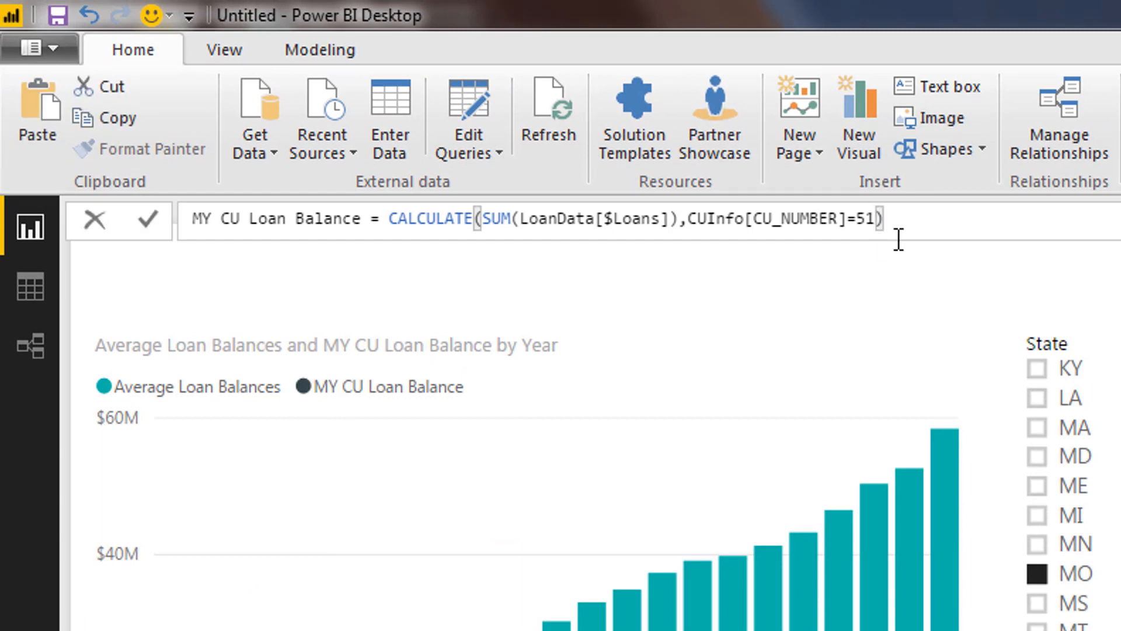
{"action": "type", "text": ","}
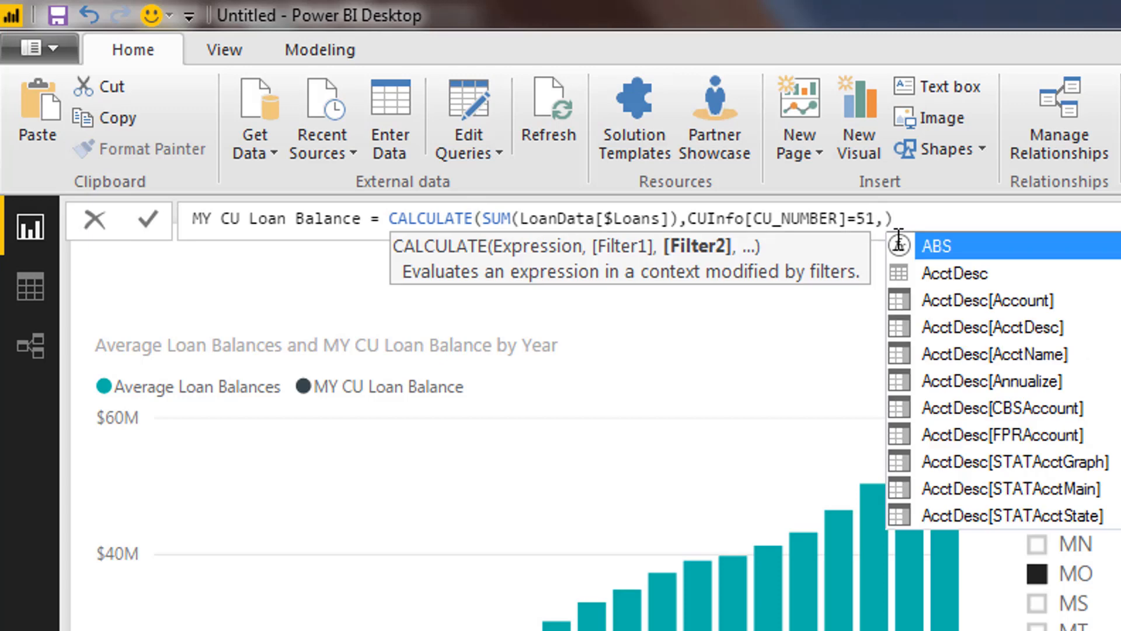
{"action": "type", "text": "all"}
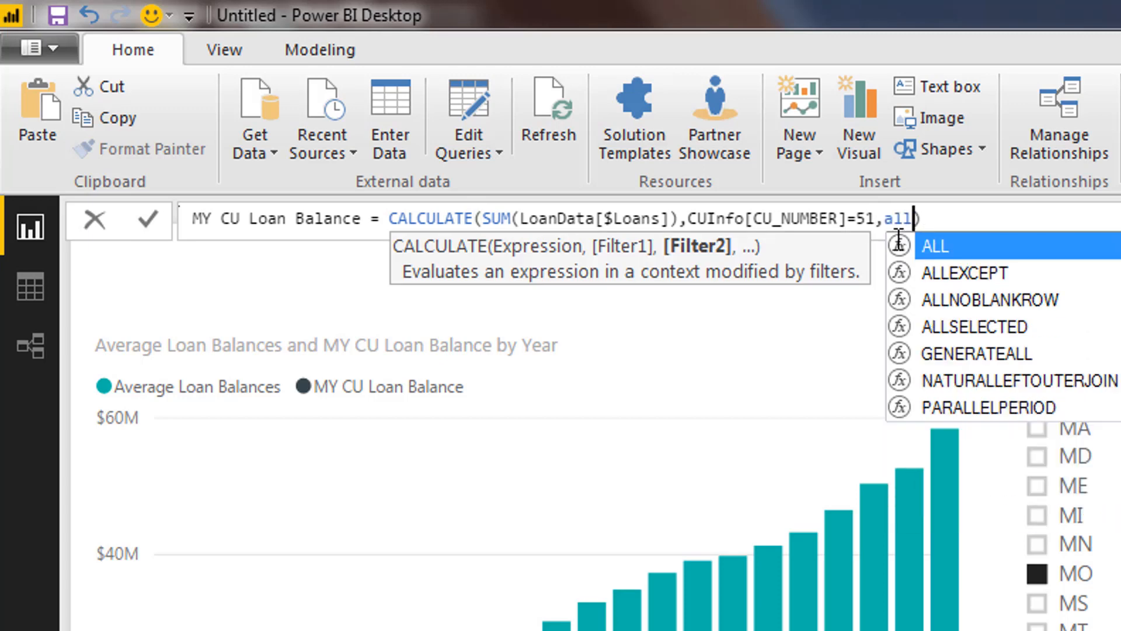
{"action": "key", "text": "Tab"}
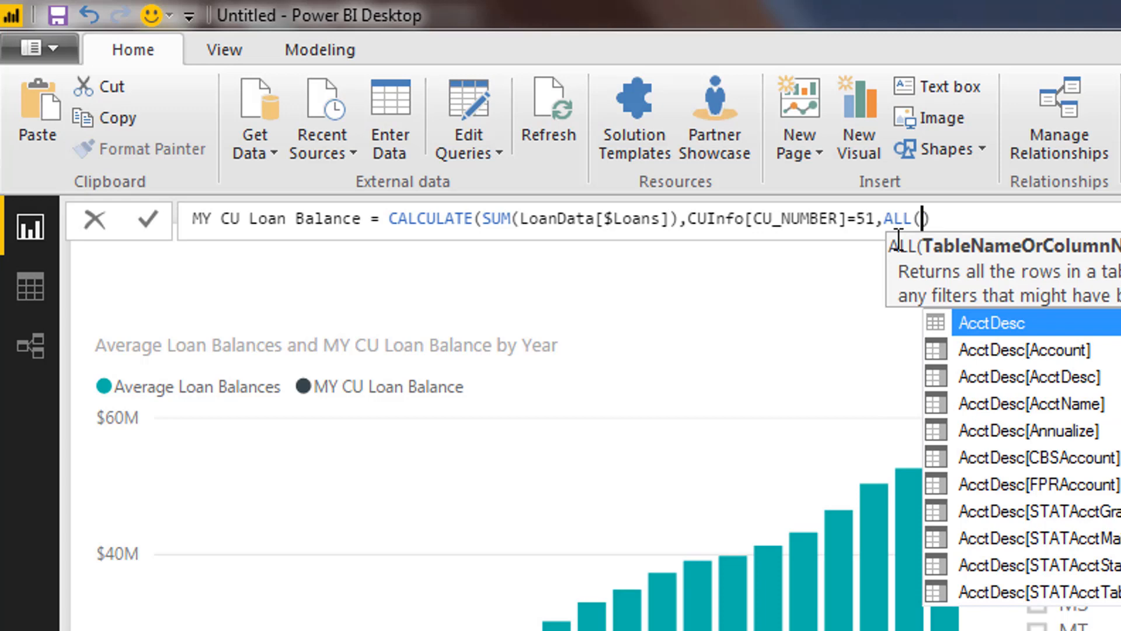
Give ALL the argument CUInfo[State], close its parenthesis and commit the MY CU Loan Balance formula
{"action": "key", "text": "Down"}
{"action": "key", "text": "Down"}
{"action": "key", "text": "Down"}
{"action": "key", "text": "Down"}
{"action": "key", "text": "Down"}
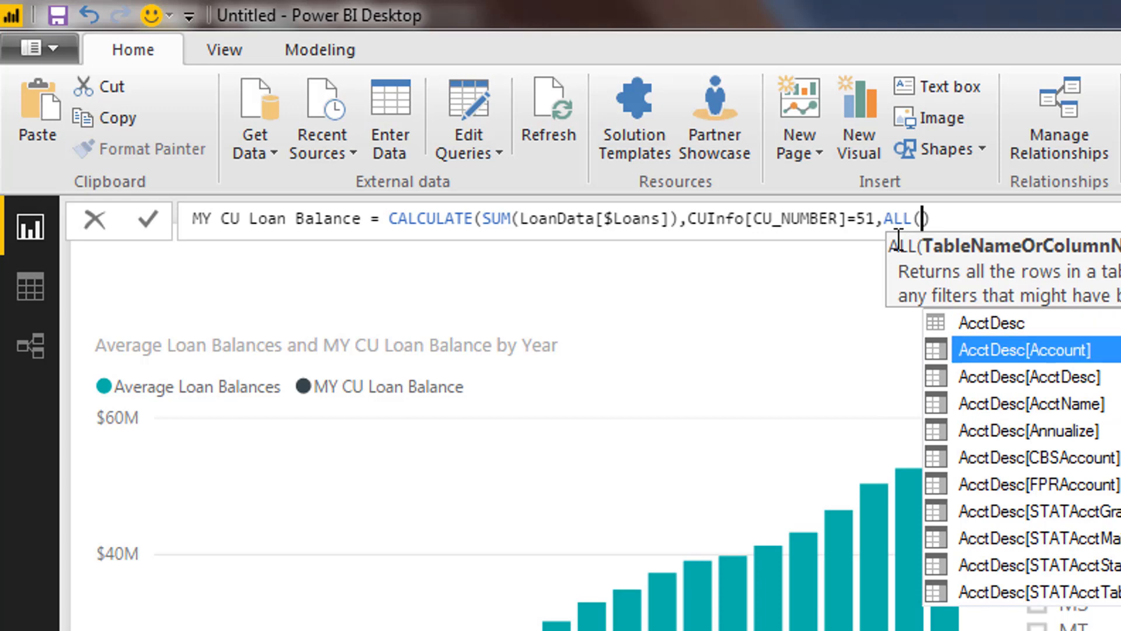
{"action": "type", "text": "cu"}
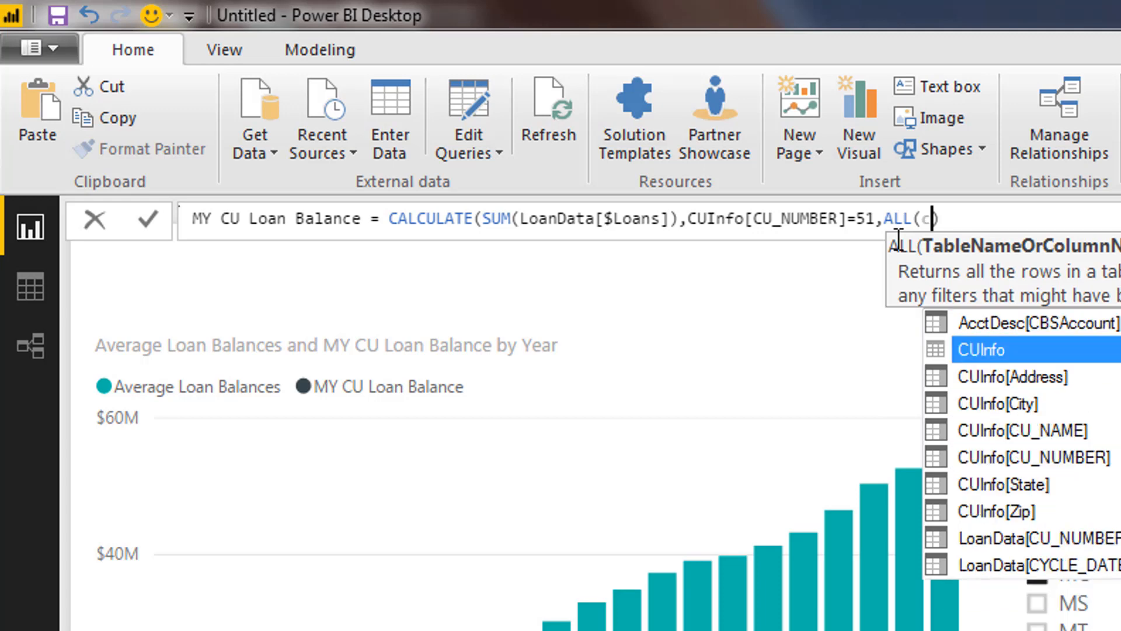
{"action": "key", "text": "Down"}
{"action": "key", "text": "Down"}
{"action": "key", "text": "Down"}
{"action": "key", "text": "Down"}
{"action": "key", "text": "Down"}
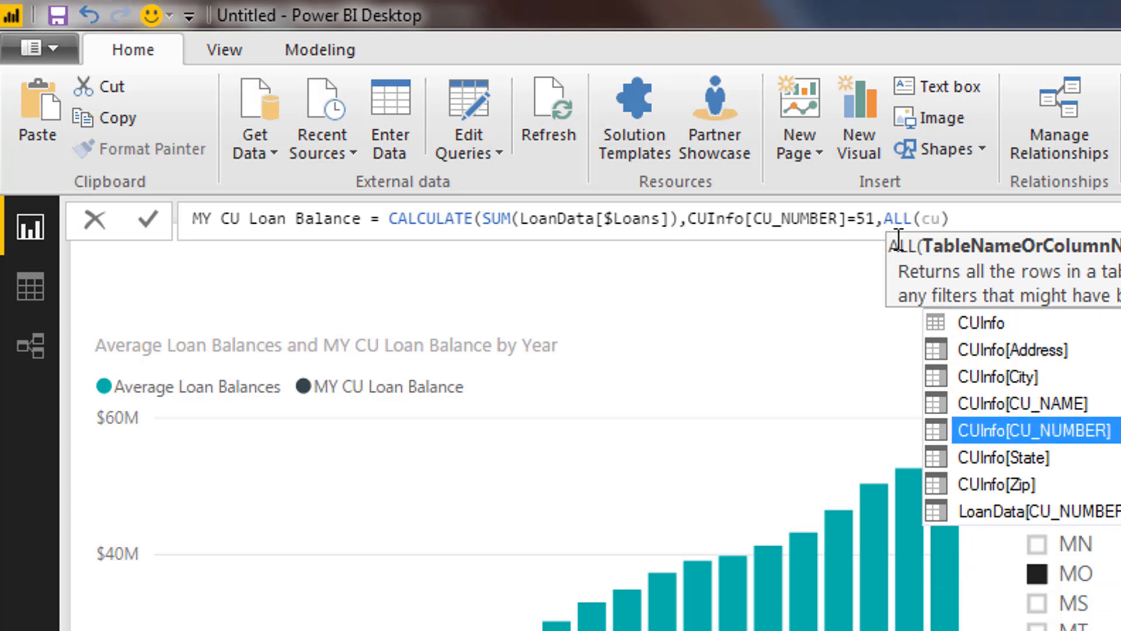
{"action": "key", "text": "Tab"}
{"action": "type", "text": ")"}
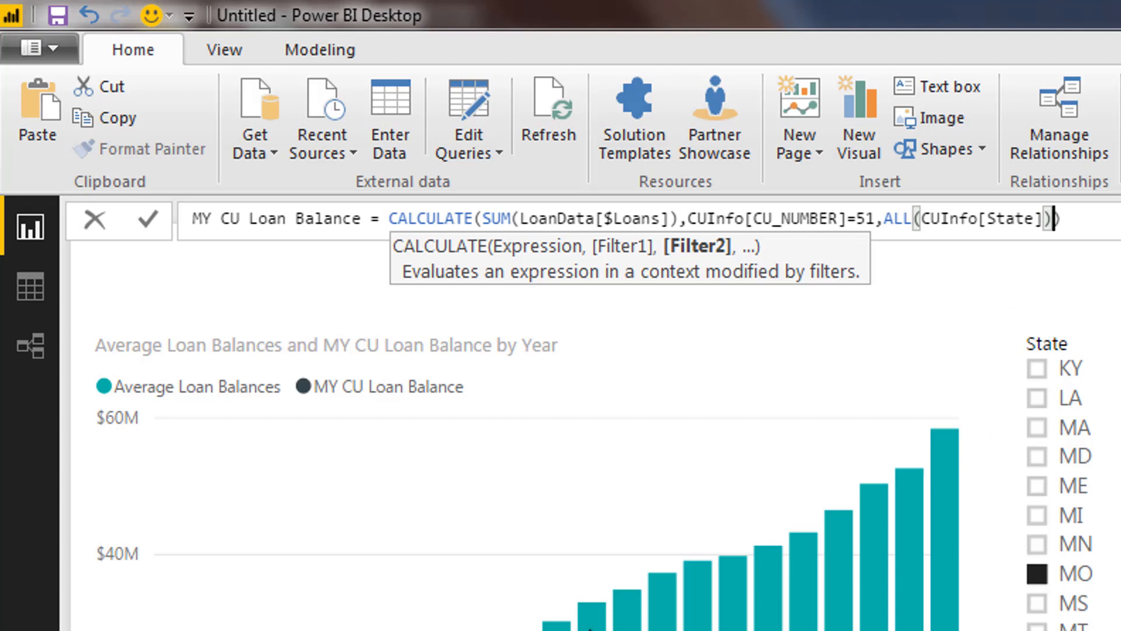
{"action": "key", "text": "Return"}
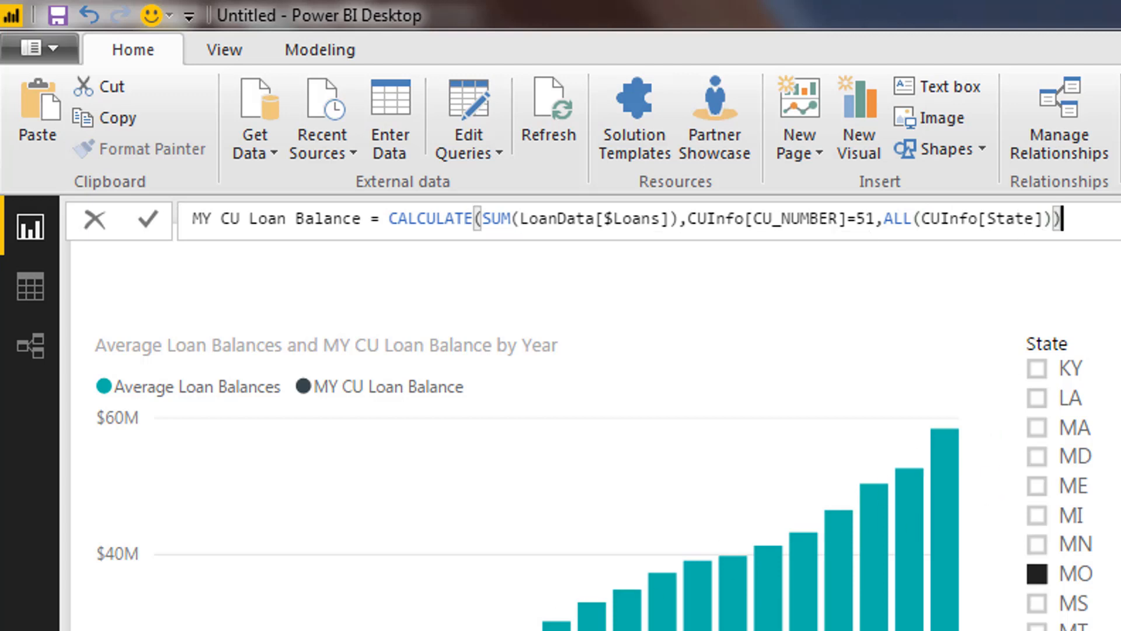
{"action": "left_click", "coordinate": [147, 221]}
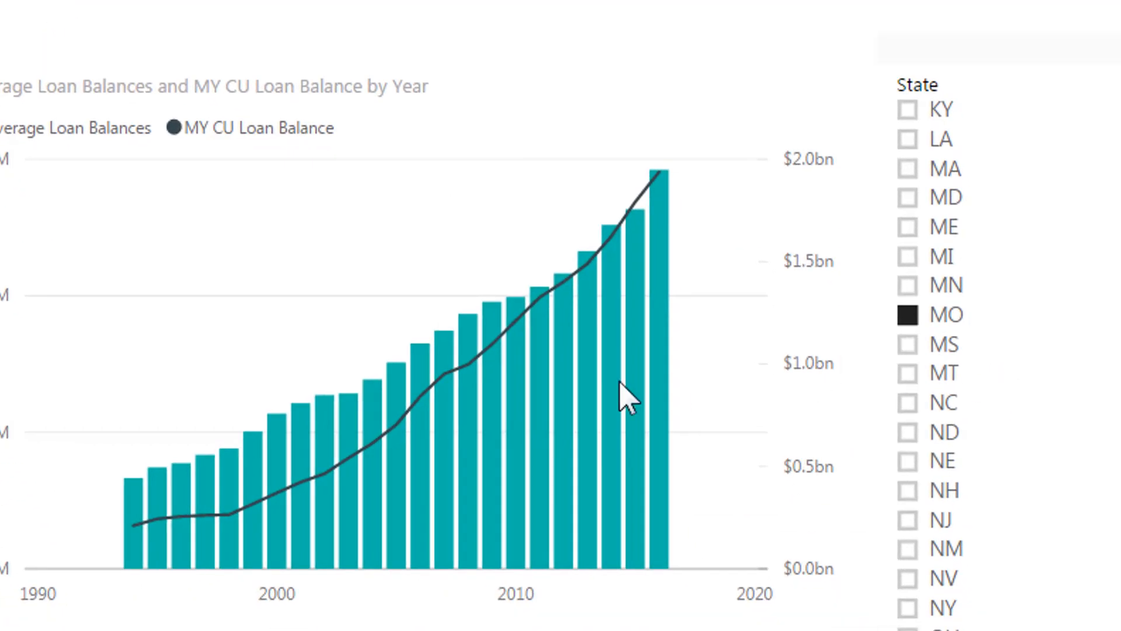
Test the revised measure by filtering the chart to MA, ME, MI, NM and NV one after another
{"action": "mouse_move", "coordinate": [441, 377]}
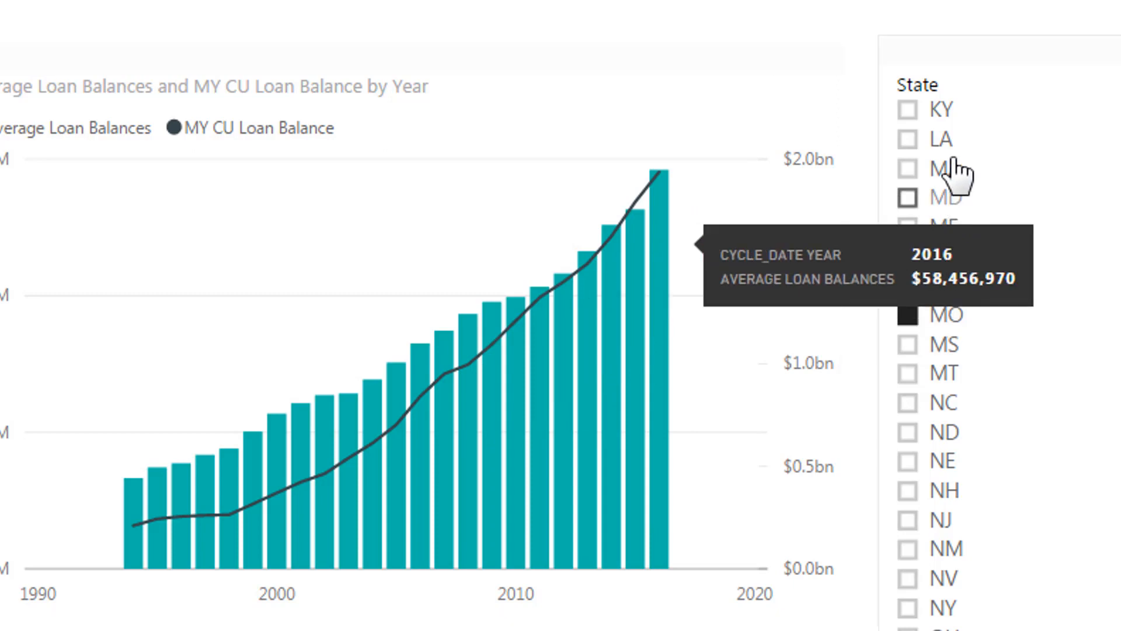
{"action": "left_click", "coordinate": [910, 170]}
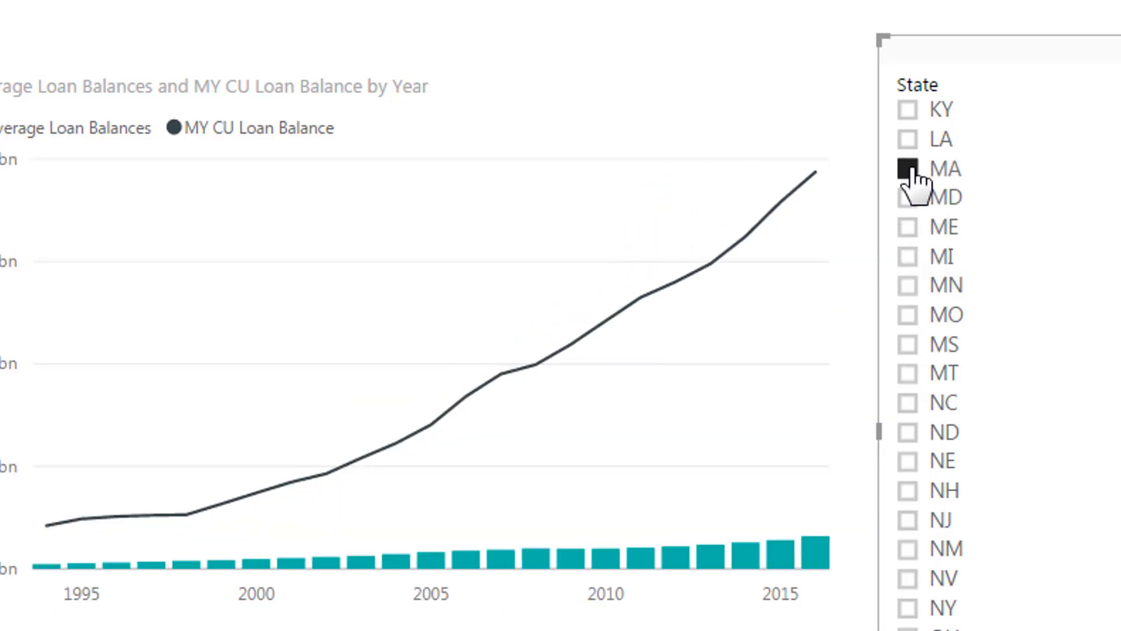
{"action": "left_click", "coordinate": [910, 228]}
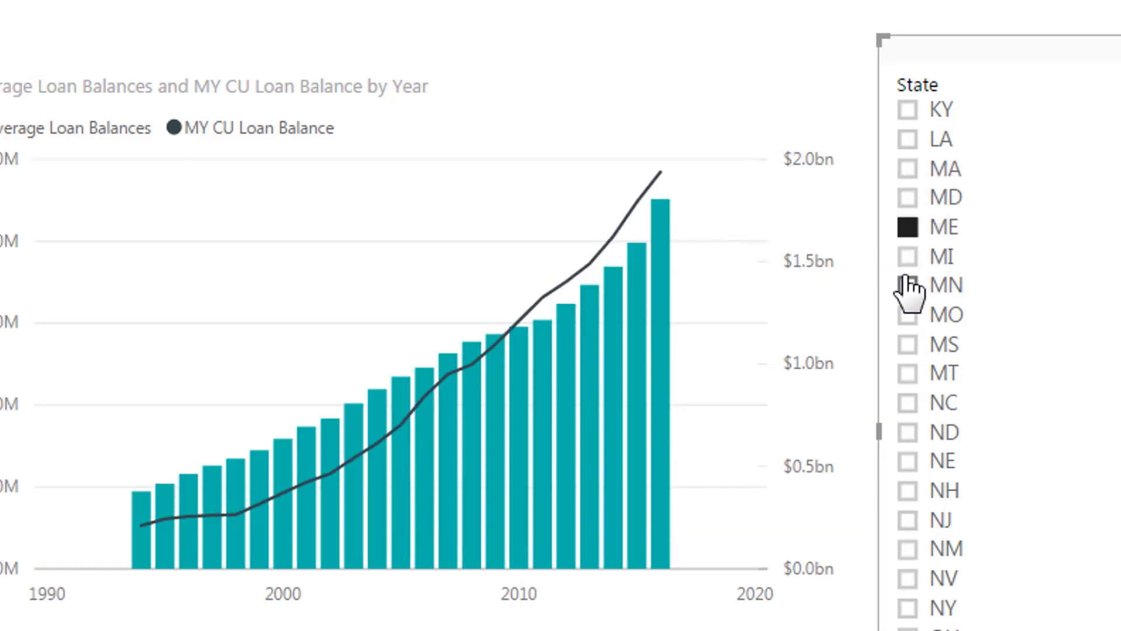
{"action": "left_click", "coordinate": [907, 257]}
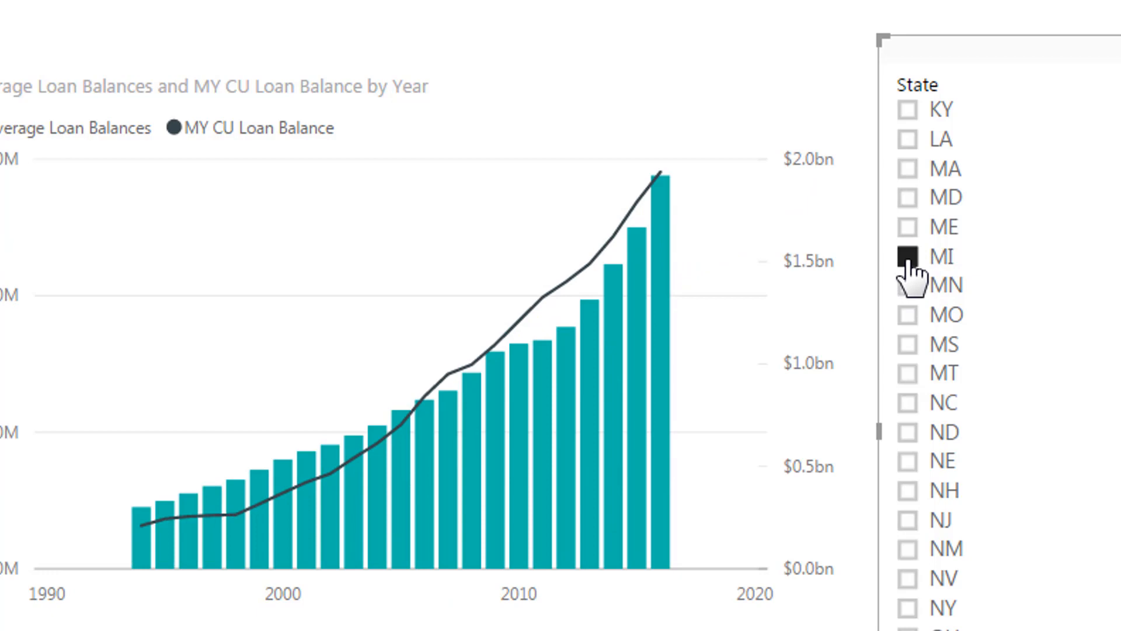
{"action": "left_click", "coordinate": [907, 551]}
{"action": "left_click", "coordinate": [907, 579]}
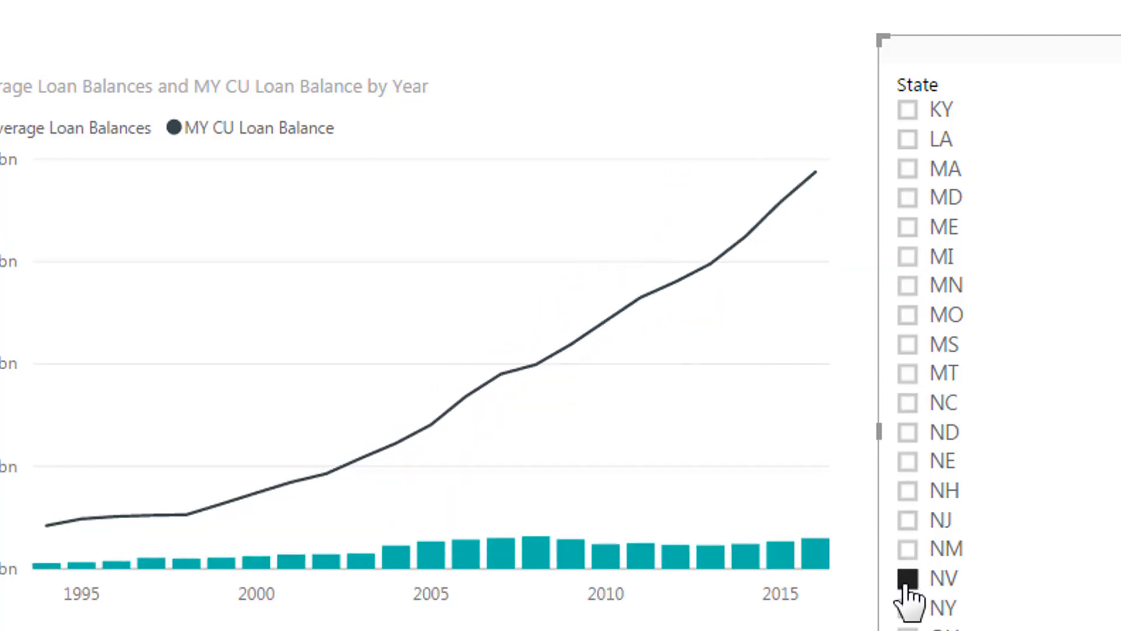
Compare the chart for MO, MI, MD, MA and LA using the State slicer
{"action": "left_click", "coordinate": [907, 316]}
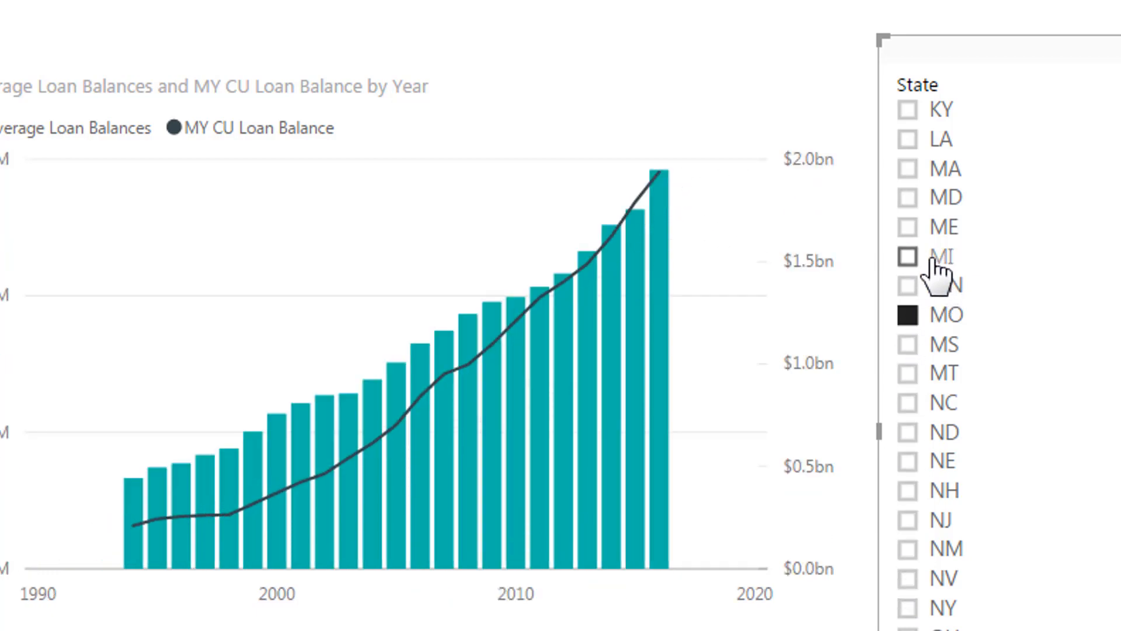
{"action": "left_click", "coordinate": [907, 256]}
{"action": "left_click", "coordinate": [906, 198]}
{"action": "left_click", "coordinate": [907, 169]}
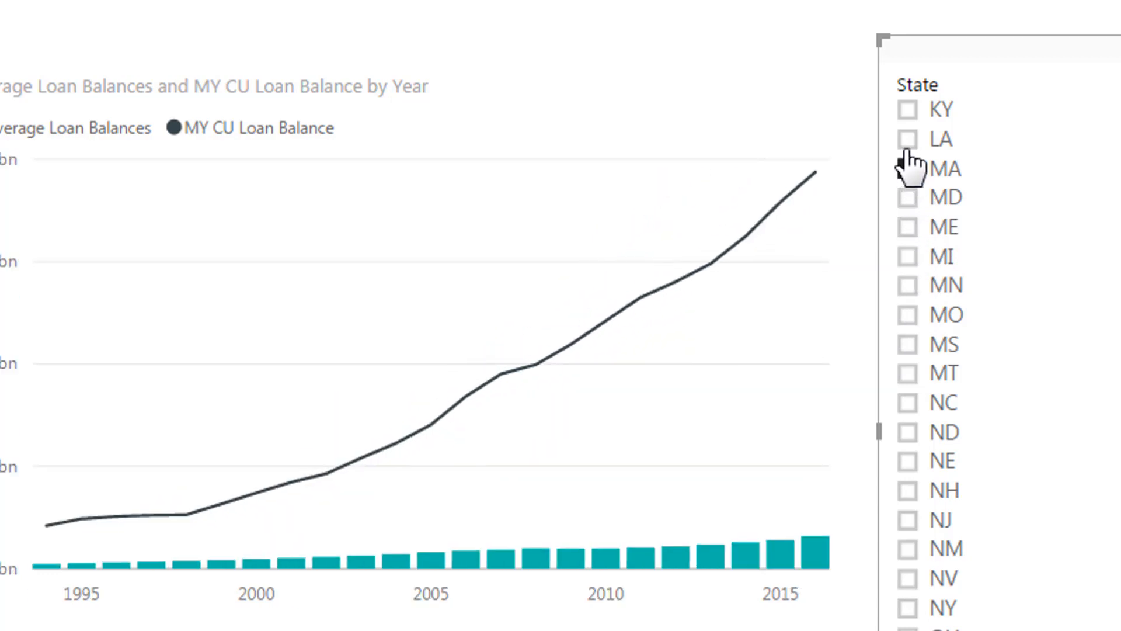
{"action": "left_click", "coordinate": [908, 140]}
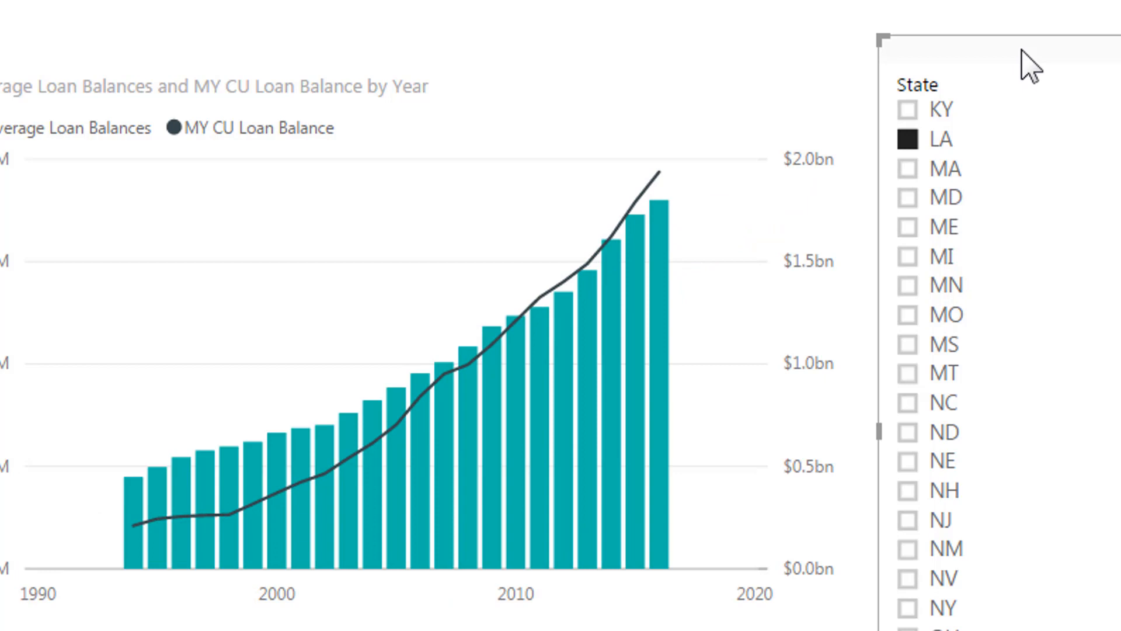
Delete the State slicer from the report page and select the combo chart
{"action": "key", "text": "Delete"}
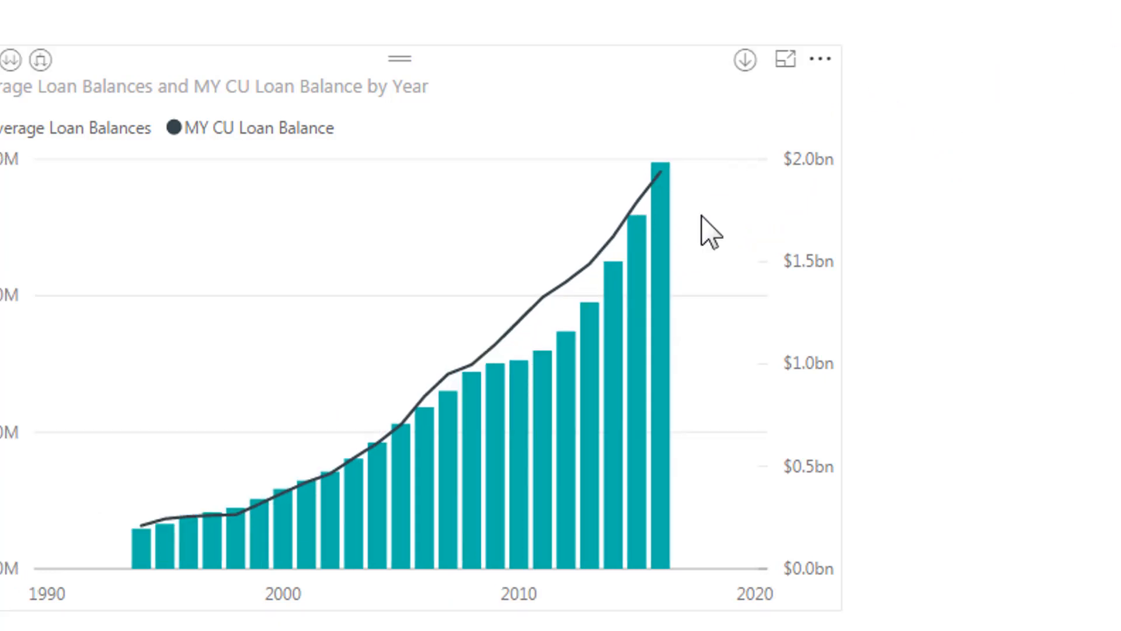
{"action": "left_click", "coordinate": [630, 108]}
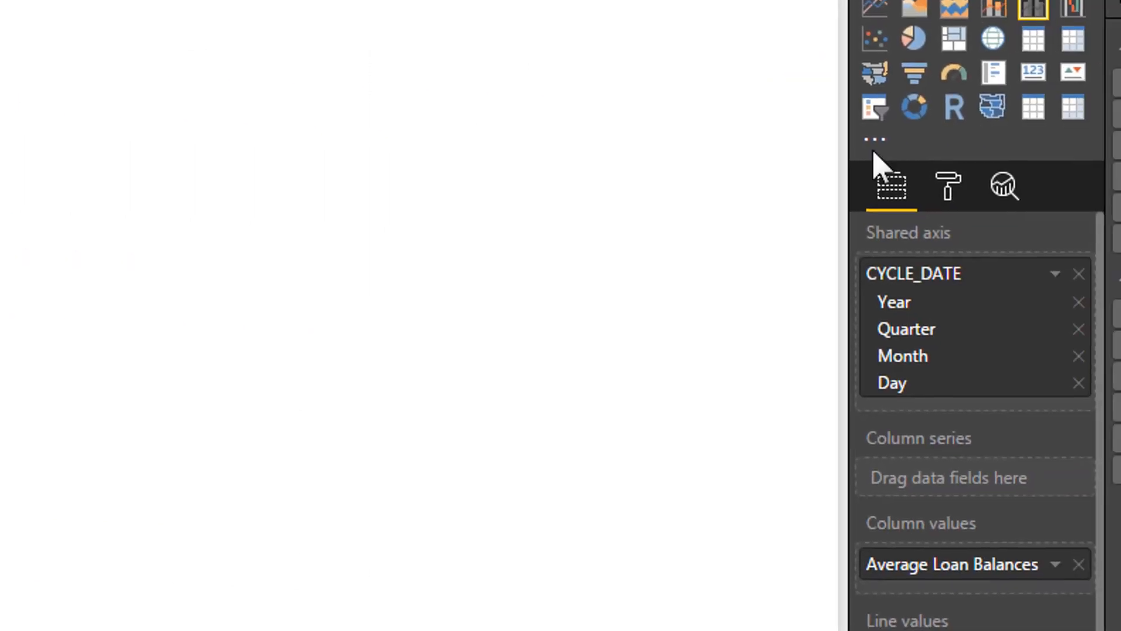
Change the combo chart's title text to "Ave Loan Balance by Year"
{"action": "left_click", "coordinate": [948, 185]}
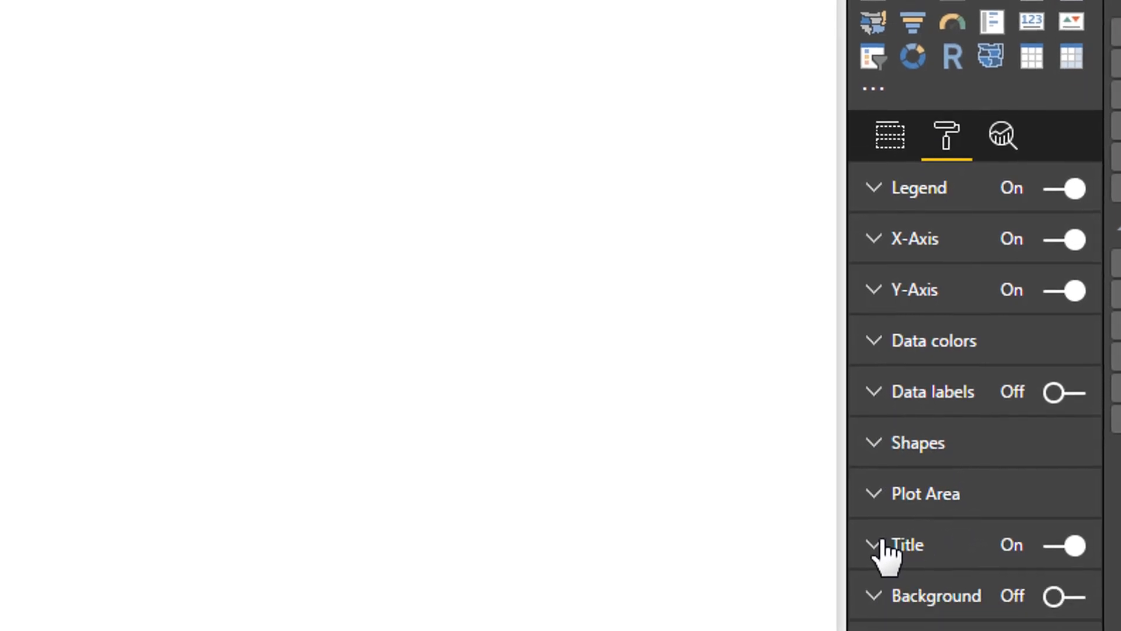
{"action": "left_click", "coordinate": [865, 240]}
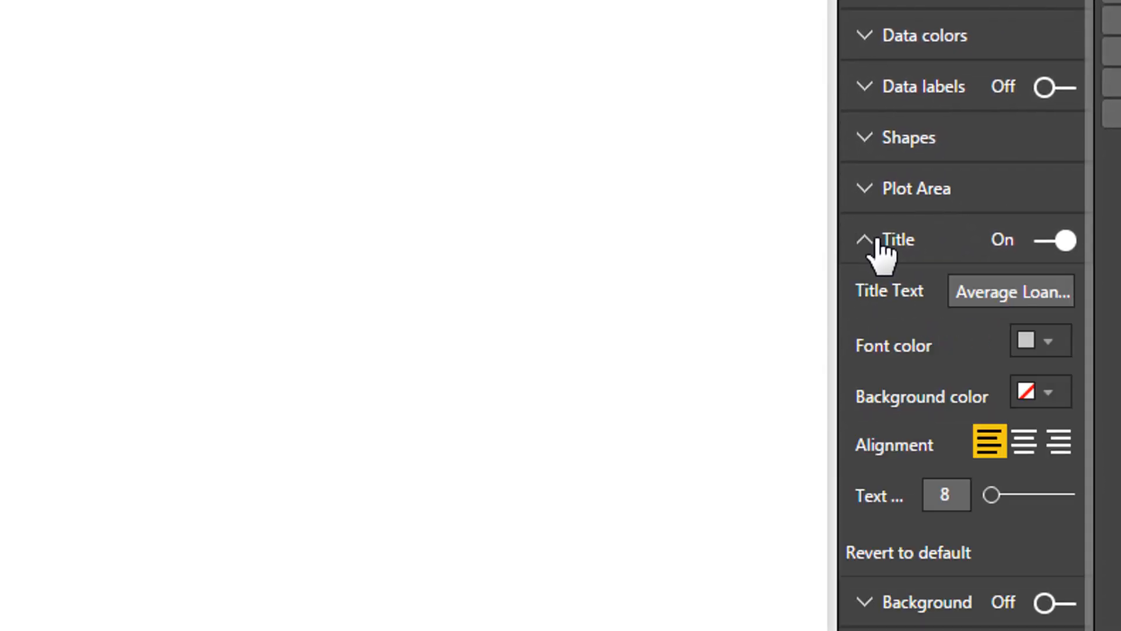
{"action": "left_click", "coordinate": [959, 295]}
{"action": "key", "text": "ctrl+a"}
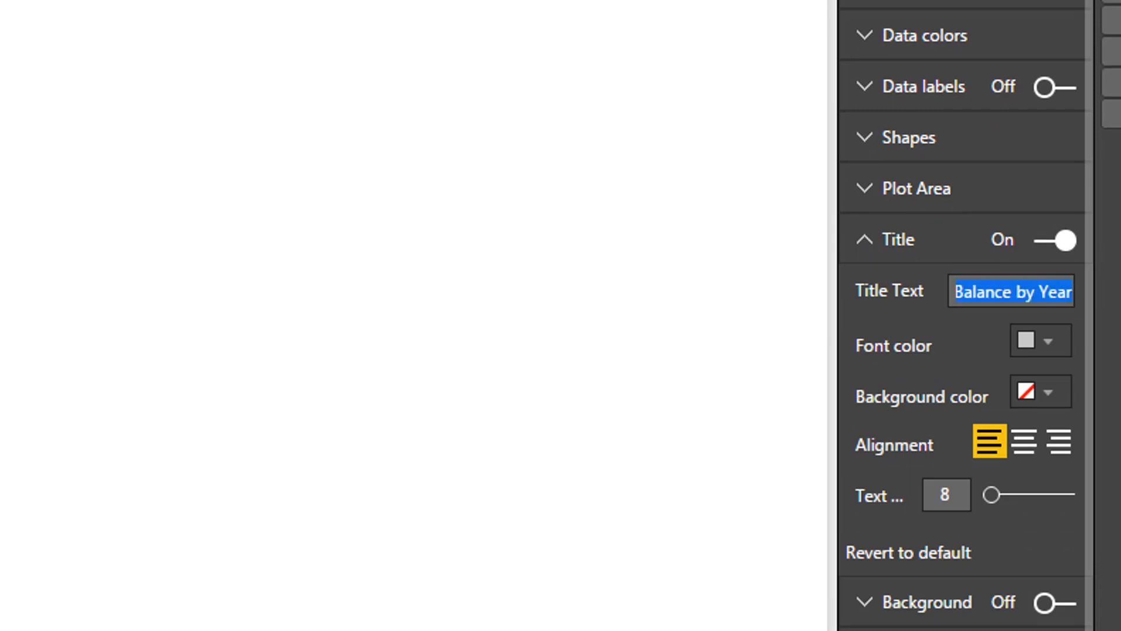
{"action": "type", "text": "Ave Loan"}
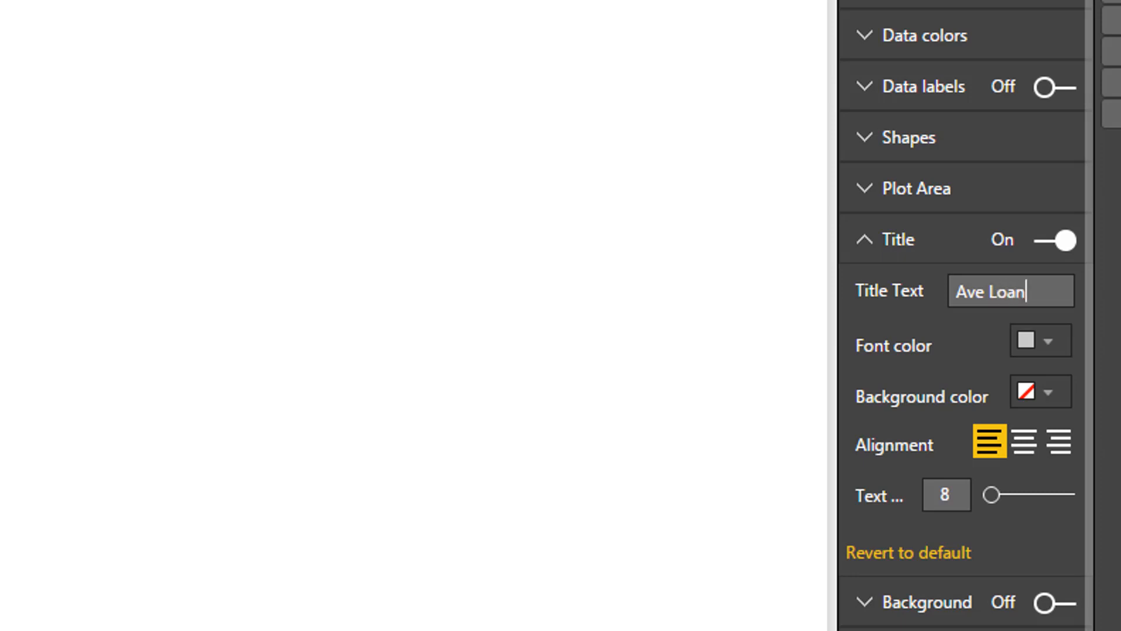
{"action": "type", "text": "Balance by Year"}
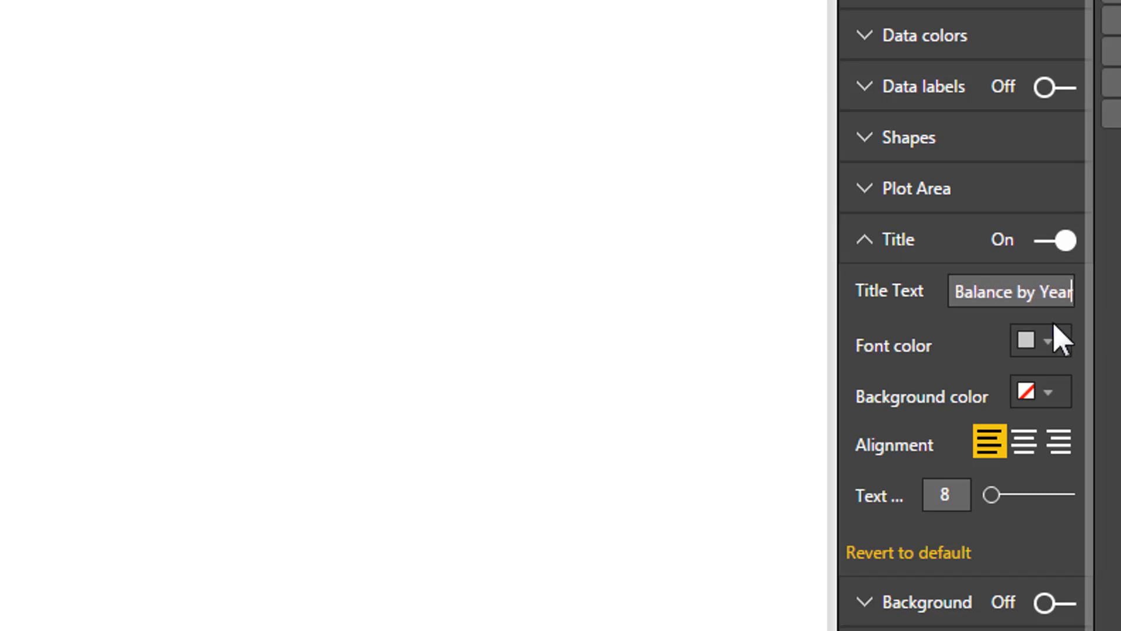
Format the chart title in black, centred, larger text and turn on the chart's border
{"action": "left_click", "coordinate": [1046, 349]}
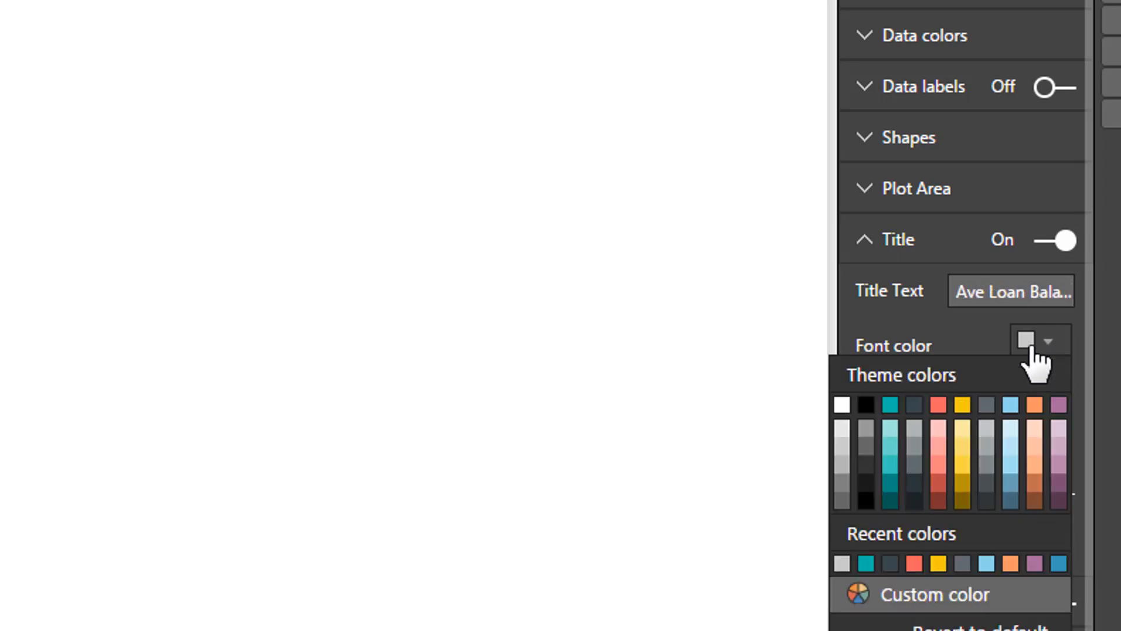
{"action": "left_click", "coordinate": [868, 407]}
{"action": "left_click", "coordinate": [1028, 441]}
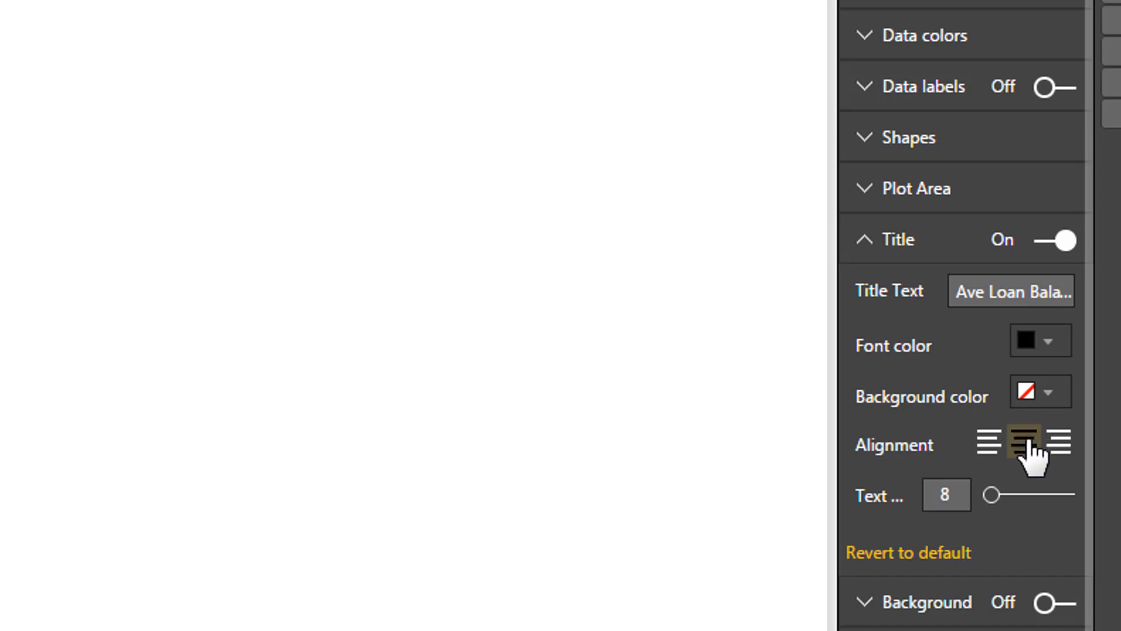
{"action": "left_click_drag", "start_coordinate": [996, 495], "coordinate": [1022, 496]}
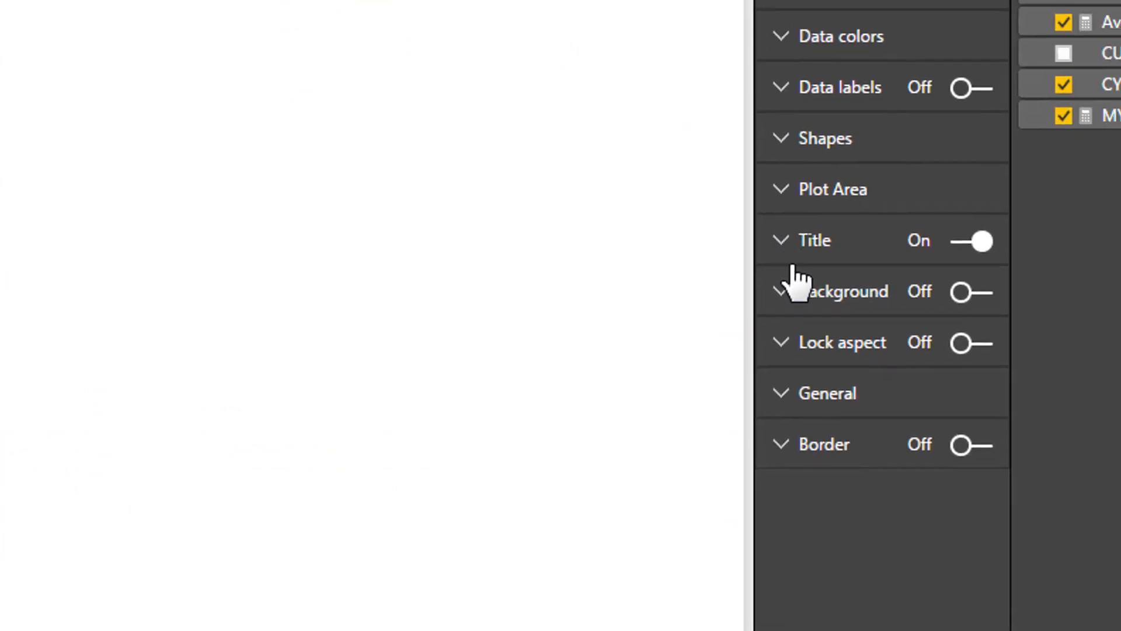
{"action": "left_click", "coordinate": [990, 447]}
{"action": "left_click", "coordinate": [266, 372]}
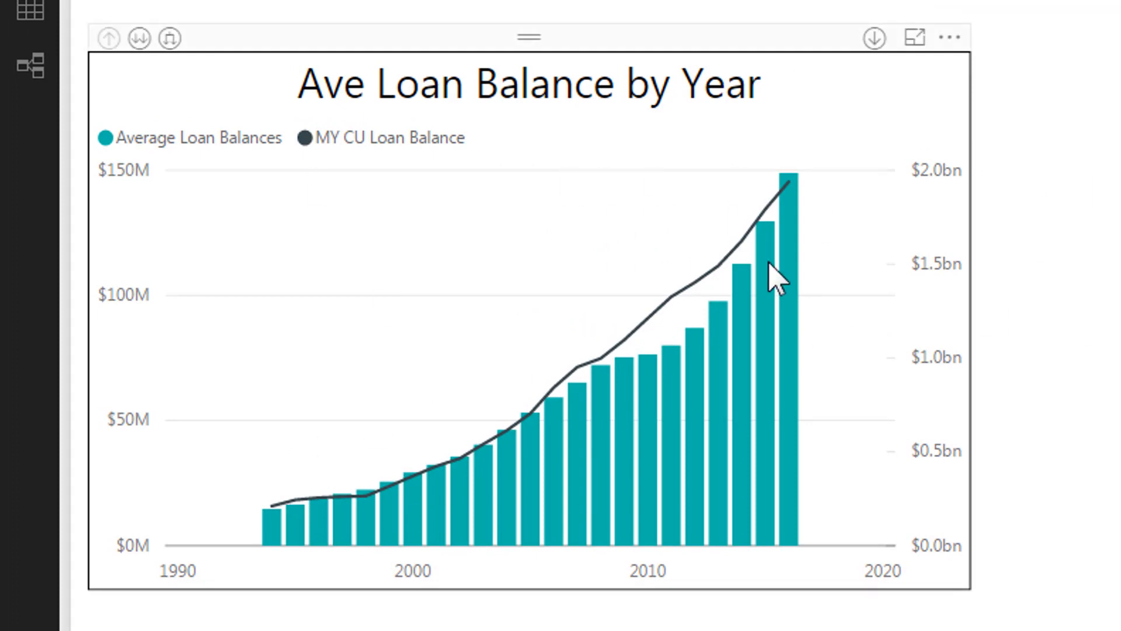
{"action": "mouse_move", "coordinate": [769, 263]}
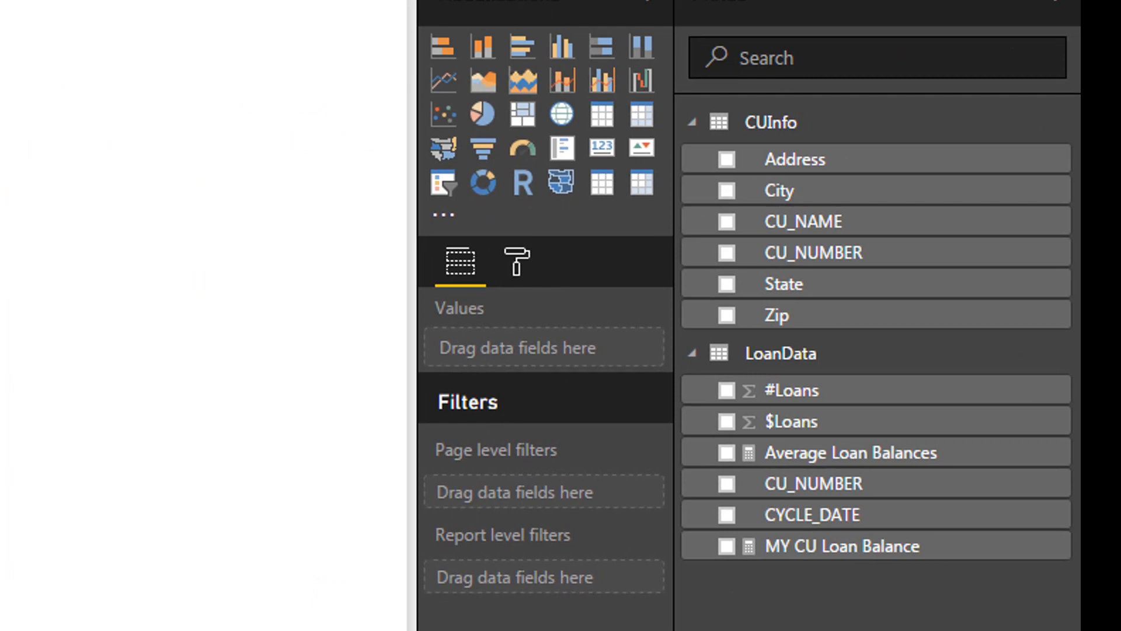
Import the custom visual GlobeMap.1.4.2.pbiviz from the BI custom visuals folder inside Business Intelligence
{"action": "left_click", "coordinate": [442, 216]}
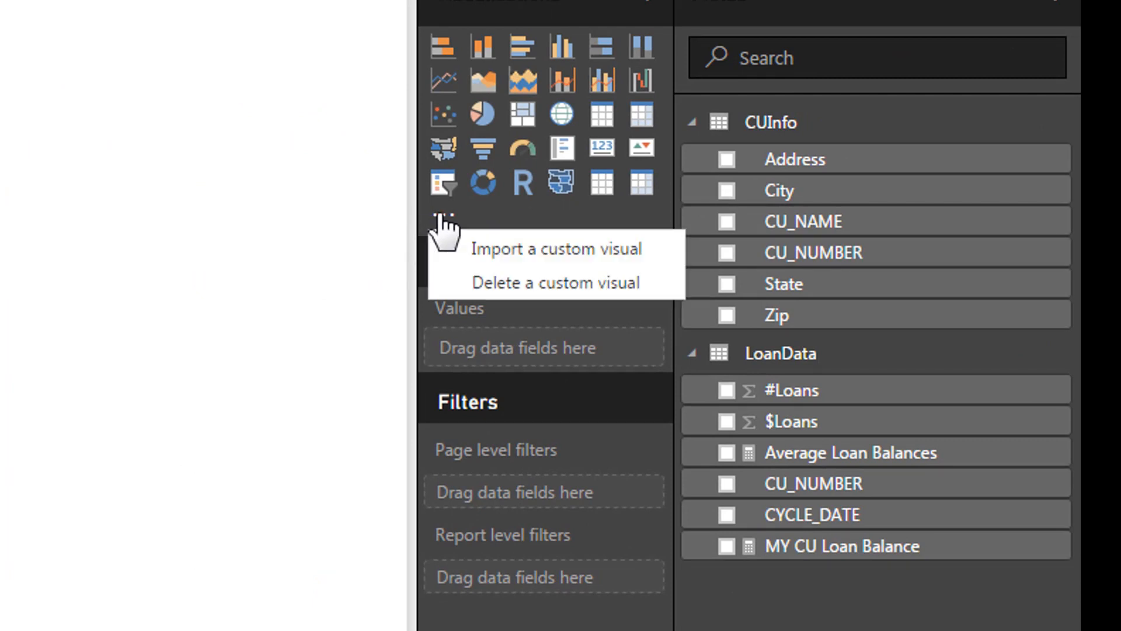
{"action": "left_click", "coordinate": [483, 245]}
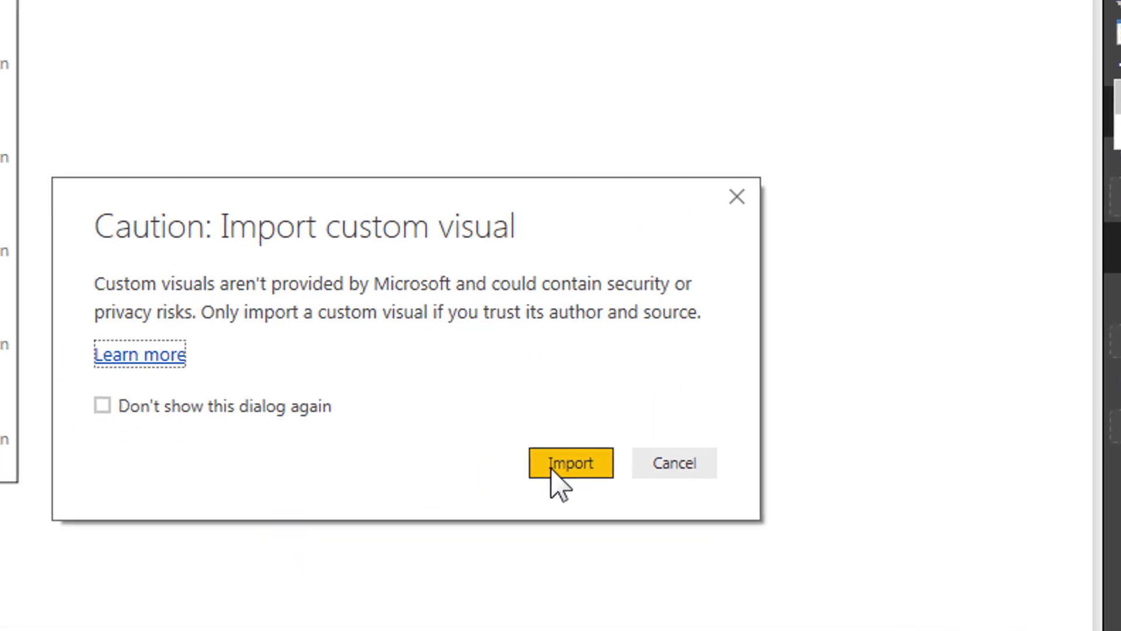
{"action": "left_click", "coordinate": [111, 563]}
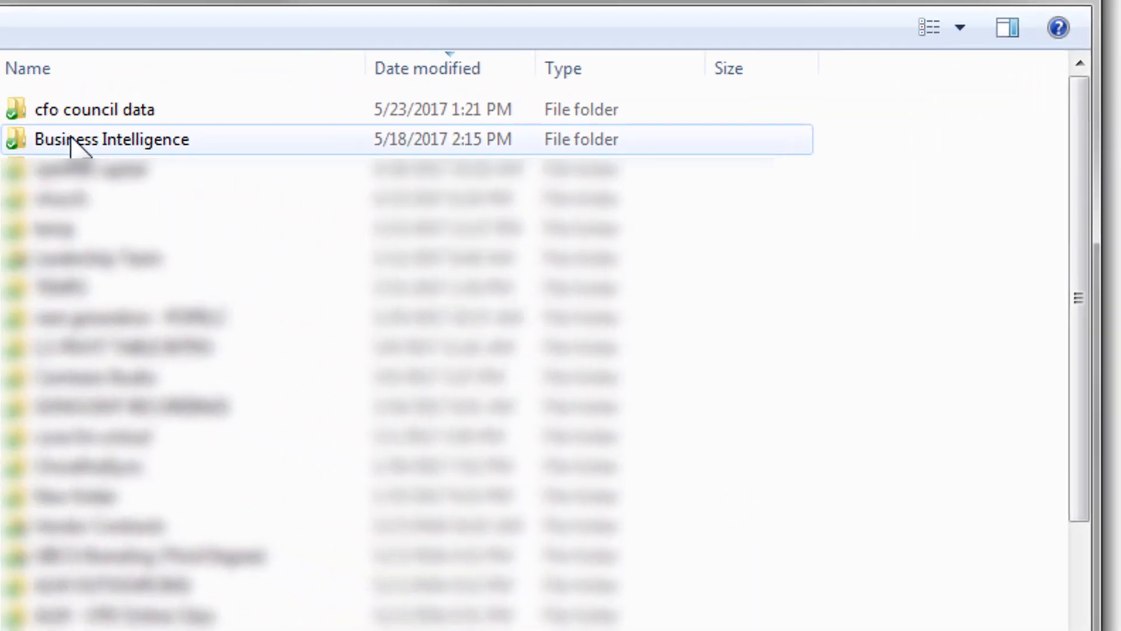
{"action": "double_click", "coordinate": [75, 139]}
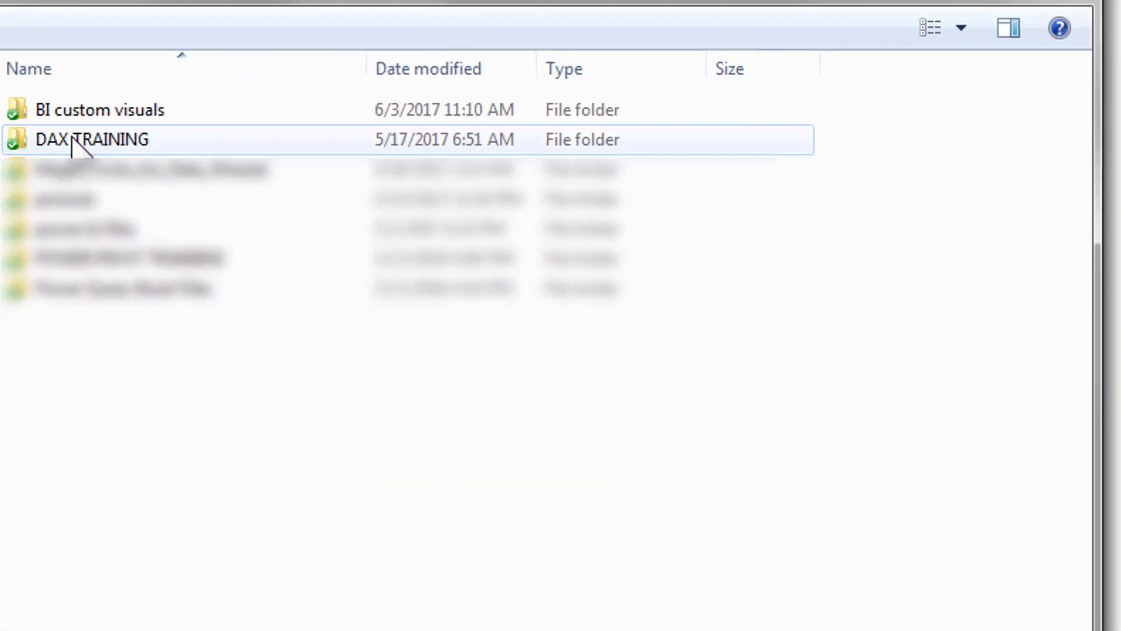
{"action": "double_click", "coordinate": [92, 116]}
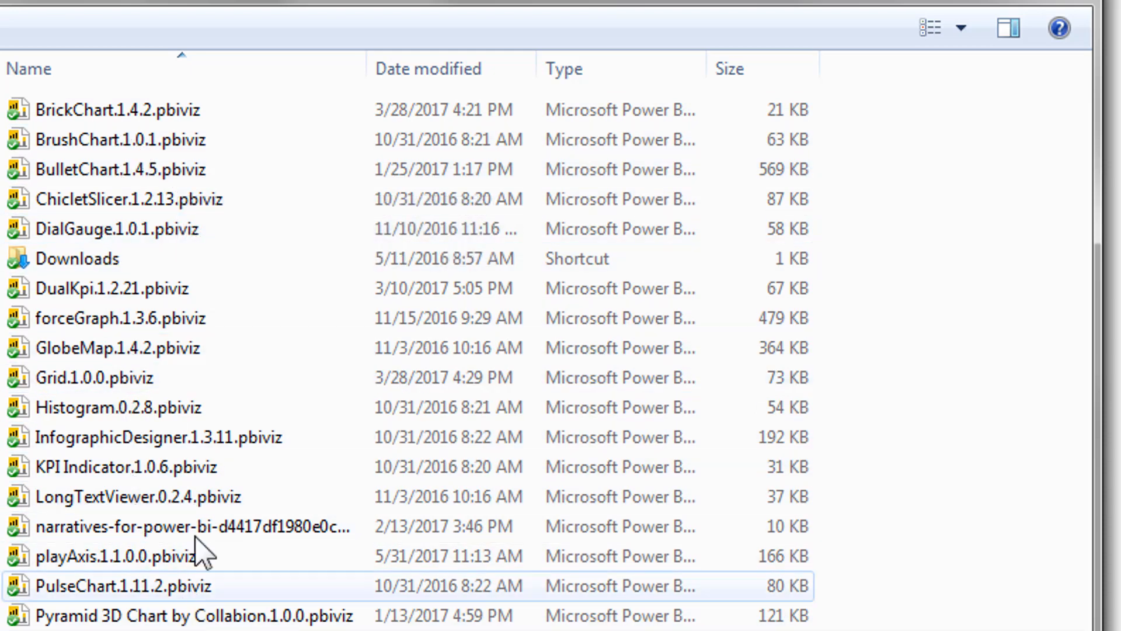
{"action": "left_click", "coordinate": [120, 352]}
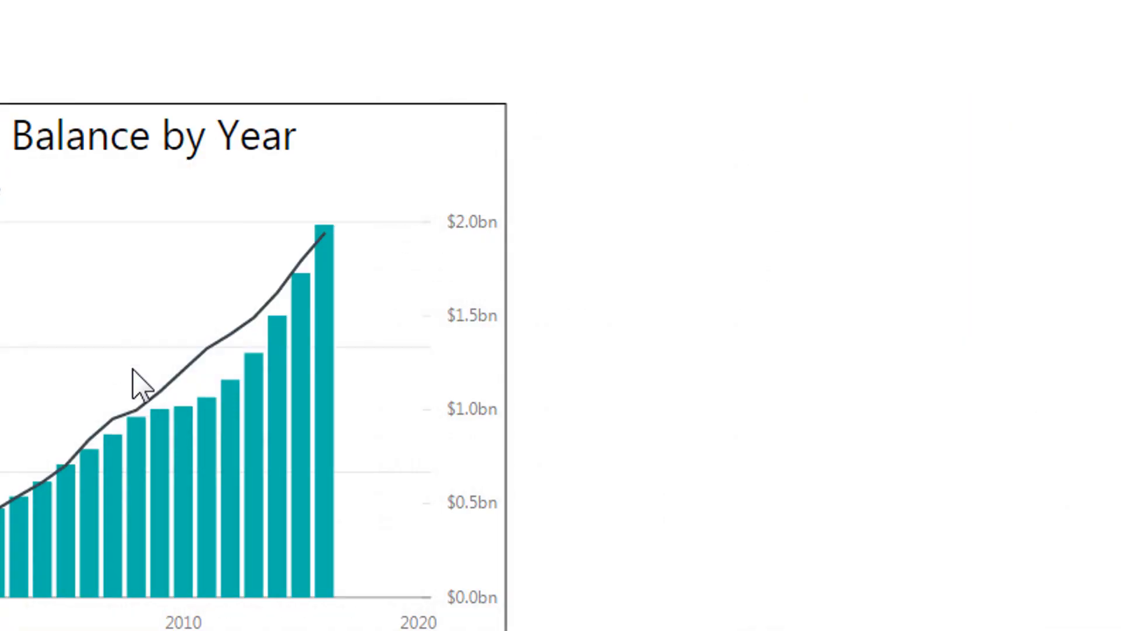
{"action": "left_click", "coordinate": [918, 571]}
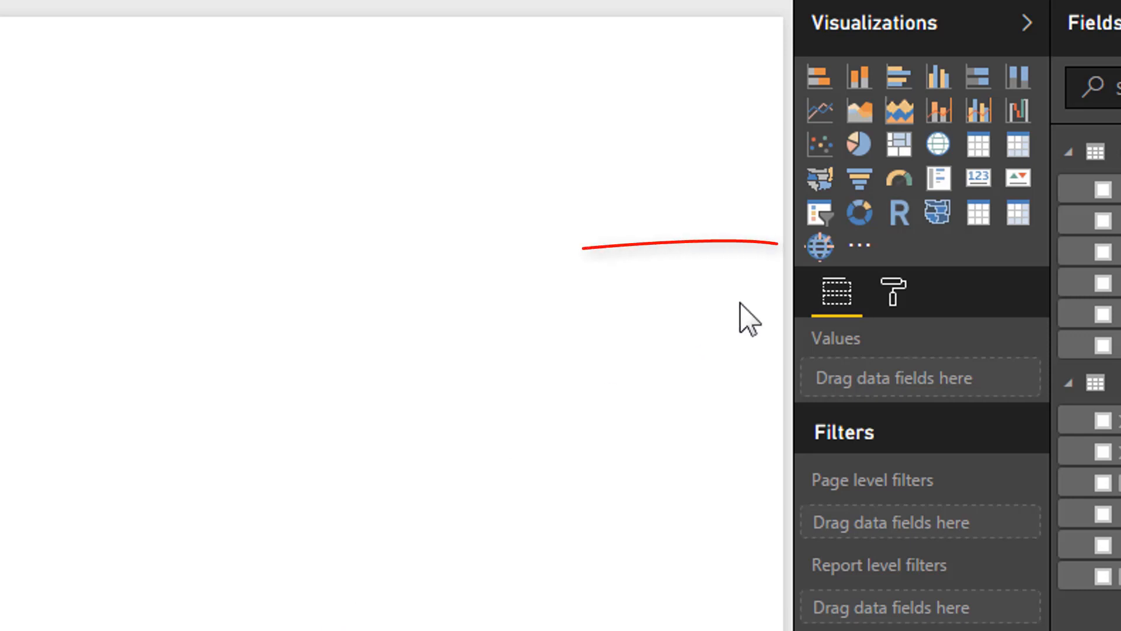
Add an enlarged globe map beside the combo chart, with State as location and Average Loan Balances as bar height
{"action": "left_click", "coordinate": [820, 251]}
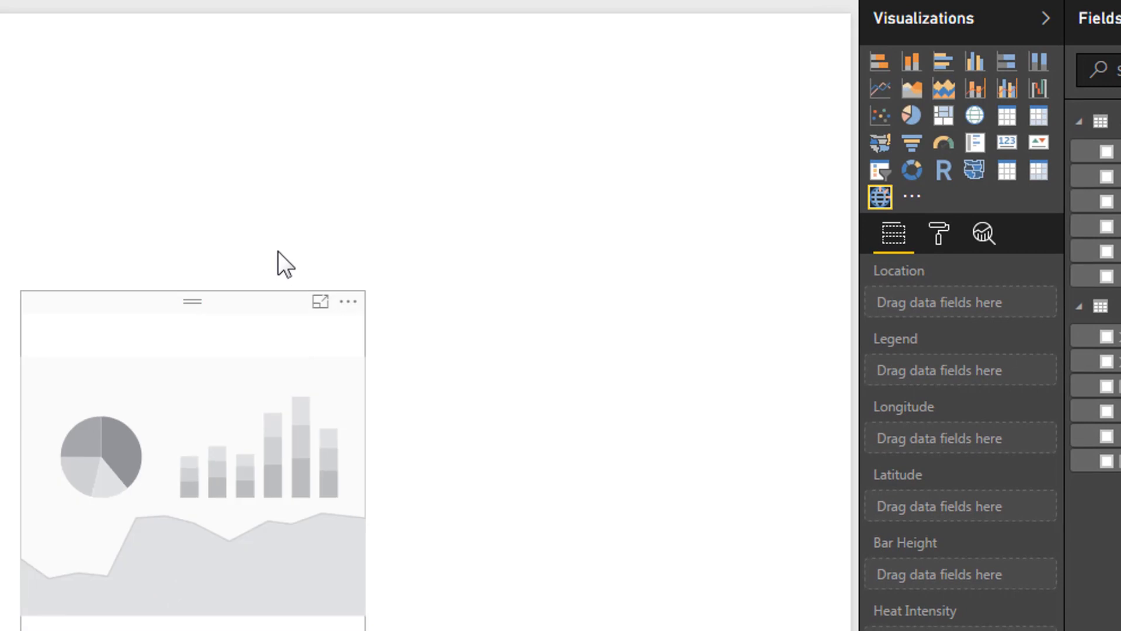
{"action": "left_click_drag", "start_coordinate": [278, 251], "coordinate": [233, 108]}
{"action": "left_click_drag", "start_coordinate": [344, 461], "coordinate": [359, 529]}
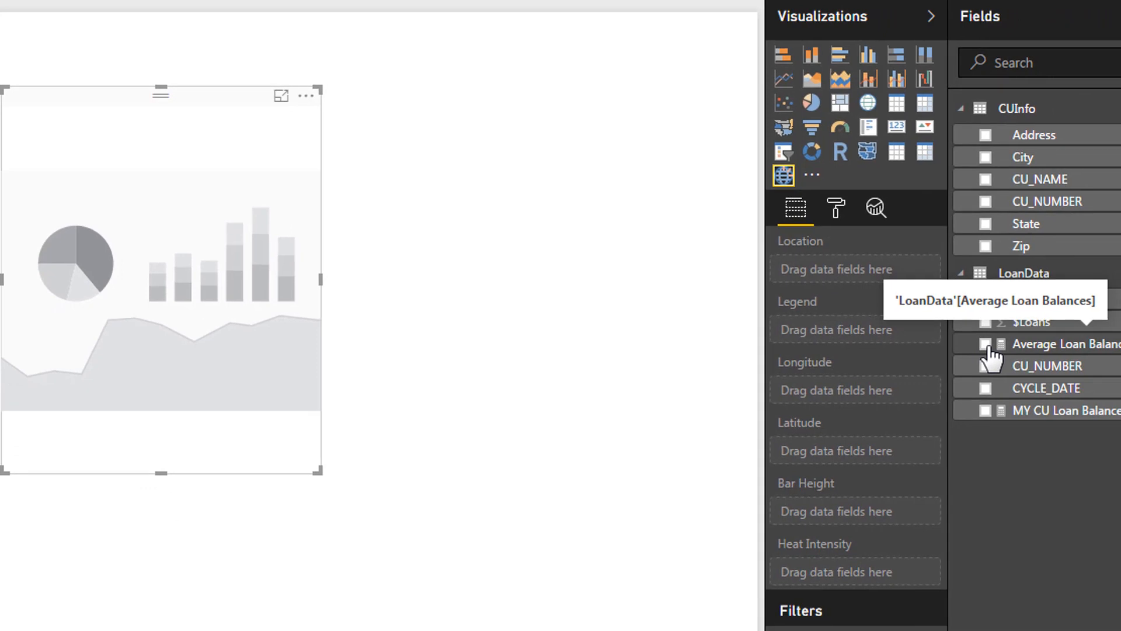
{"action": "left_click", "coordinate": [985, 344]}
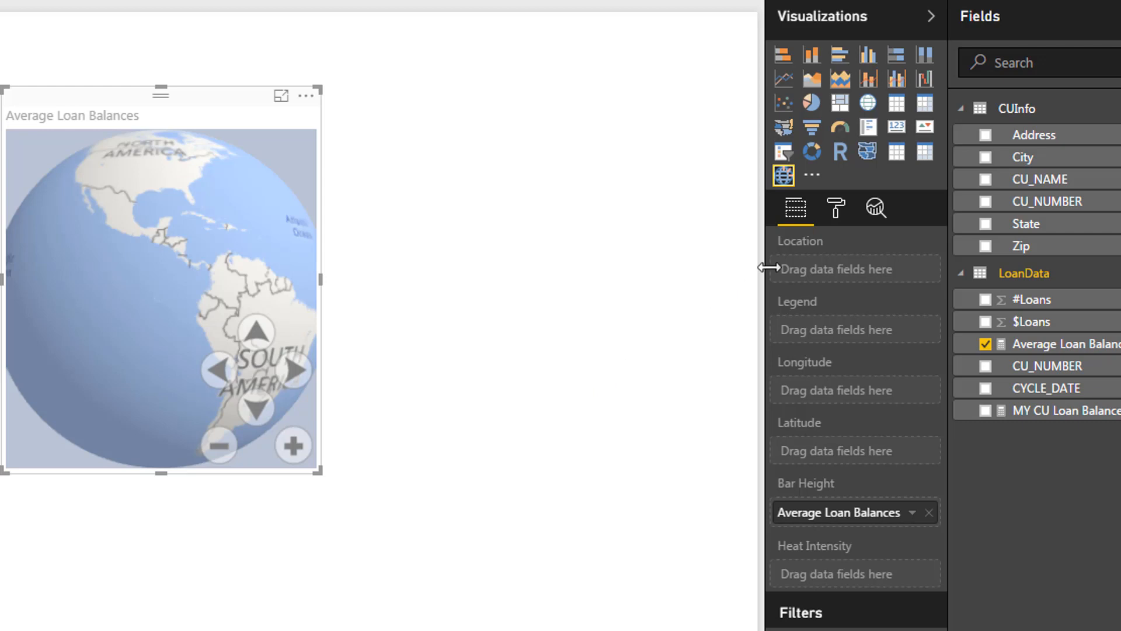
{"action": "left_click", "coordinate": [985, 225]}
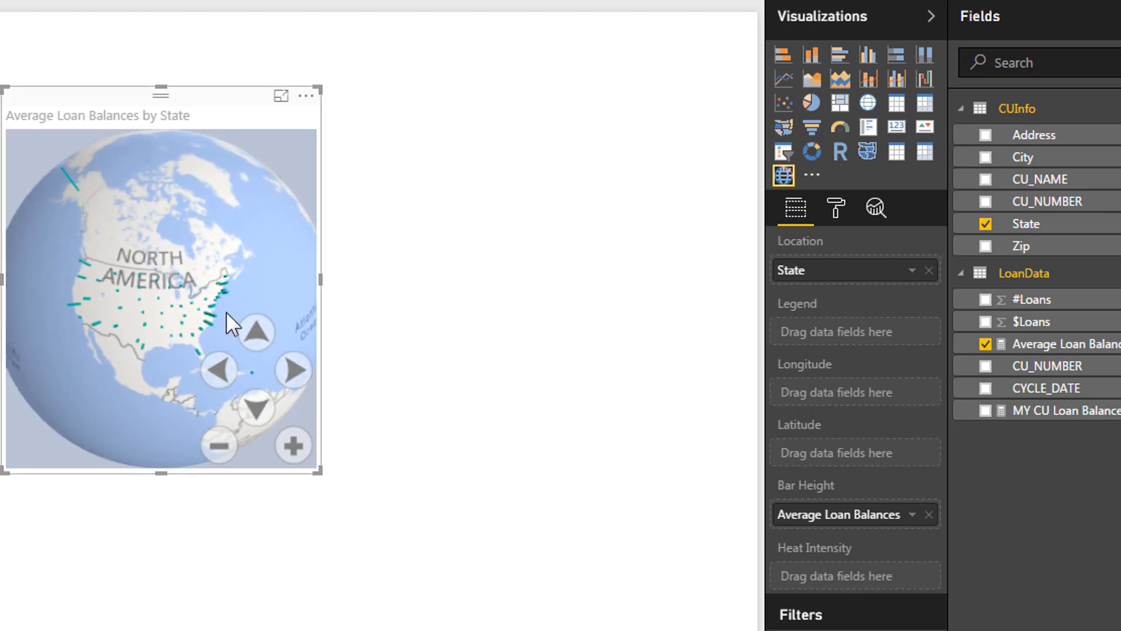
Examine the average loan balance bars across the eastern, western and central United States on the globe map
{"action": "left_click", "coordinate": [293, 445]}
{"action": "left_click", "coordinate": [301, 440]}
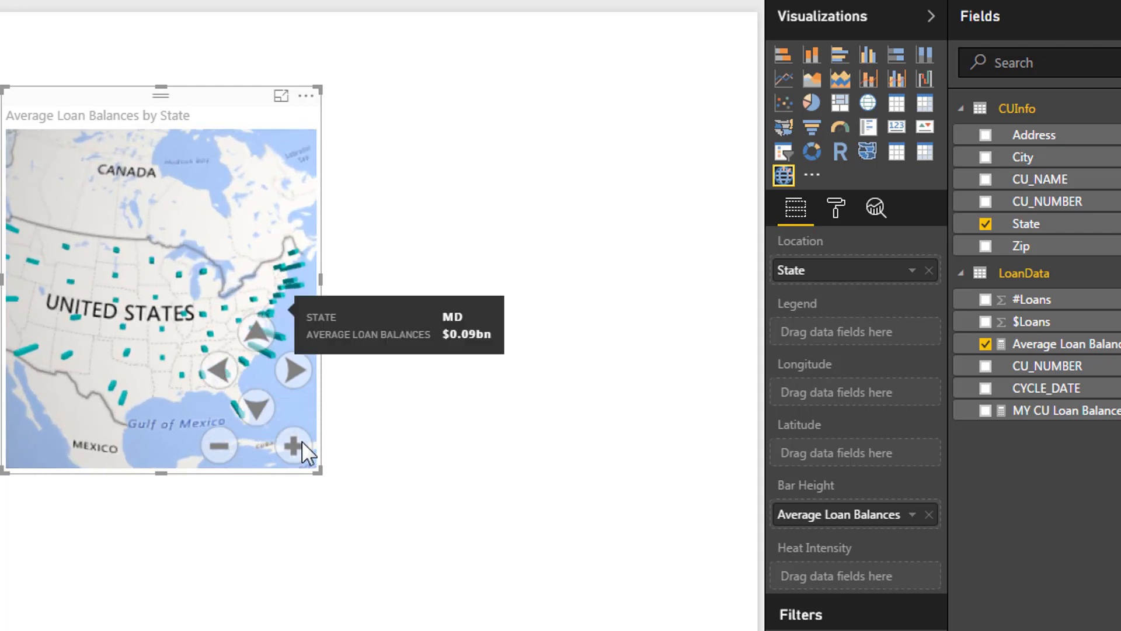
{"action": "mouse_move", "coordinate": [113, 357]}
{"action": "left_mouse_down"}
{"action": "mouse_move", "coordinate": [152, 313]}
{"action": "mouse_move", "coordinate": [117, 286]}
{"action": "mouse_move", "coordinate": [38, 301]}
{"action": "left_mouse_up"}
{"action": "mouse_move", "coordinate": [208, 216]}
{"action": "left_mouse_down"}
{"action": "mouse_move", "coordinate": [129, 266]}
{"action": "mouse_move", "coordinate": [214, 258]}
{"action": "left_mouse_up"}
{"action": "mouse_move", "coordinate": [229, 260]}
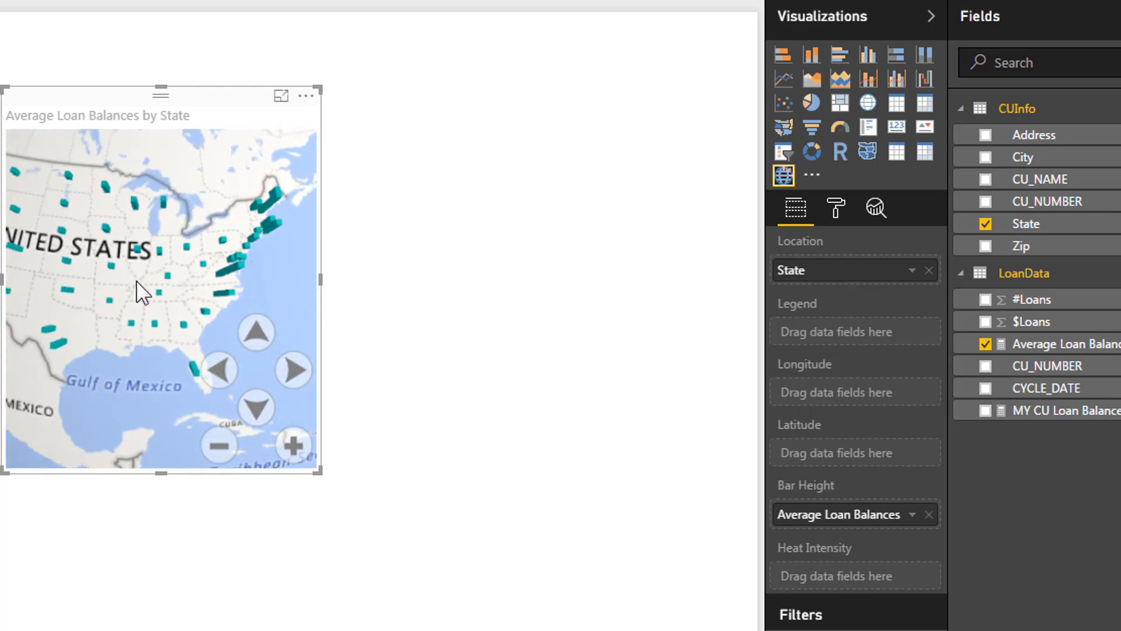
{"action": "left_click_drag", "start_coordinate": [102, 286], "coordinate": [206, 286]}
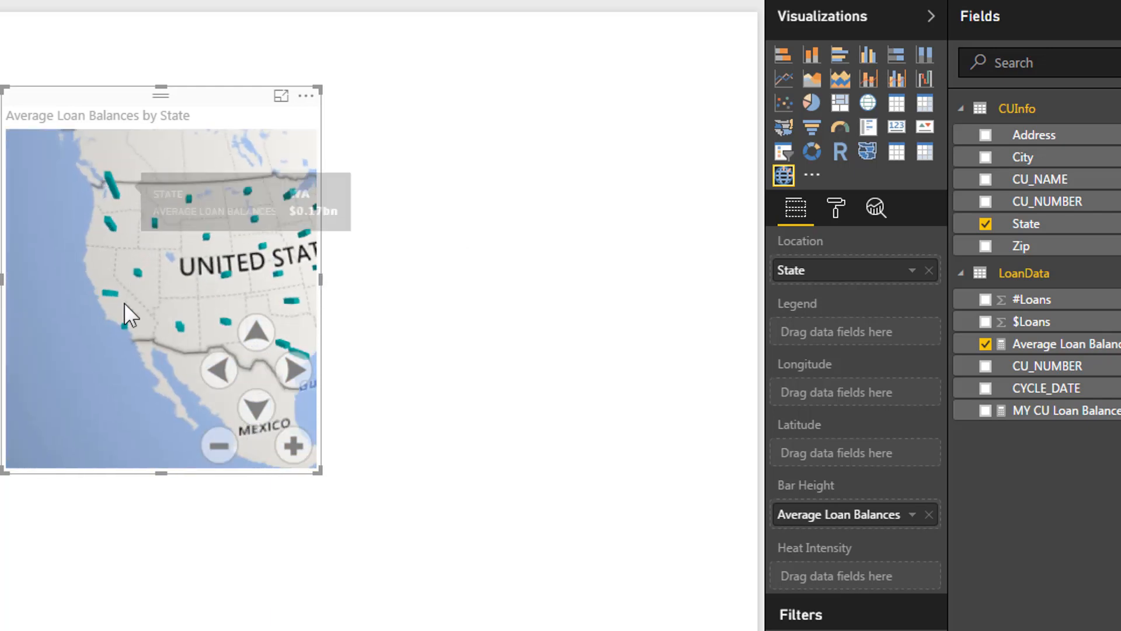
{"action": "left_click_drag", "start_coordinate": [90, 377], "coordinate": [130, 374]}
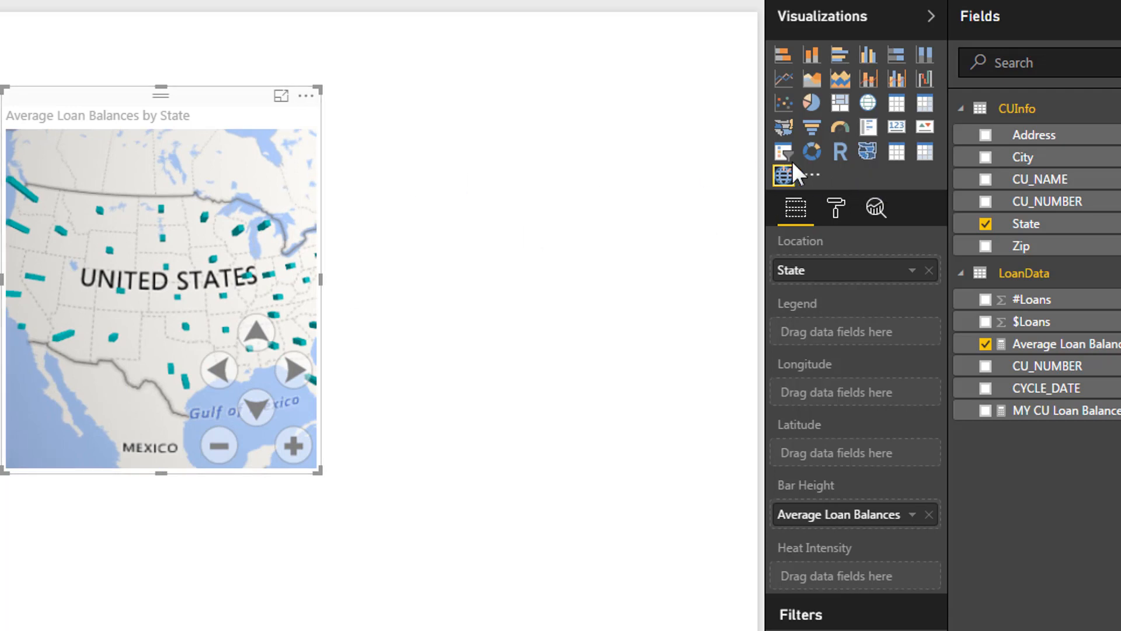
Convert the globe map into a shape map of Average Loan Balances by State
{"action": "left_click", "coordinate": [868, 157]}
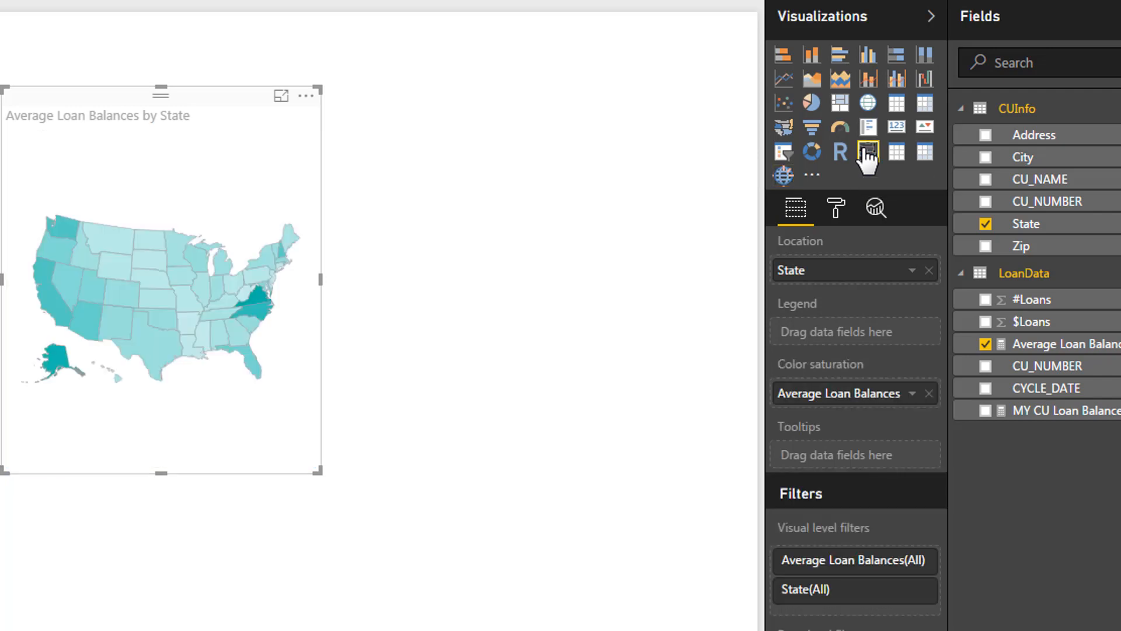
{"action": "mouse_move", "coordinate": [140, 299]}
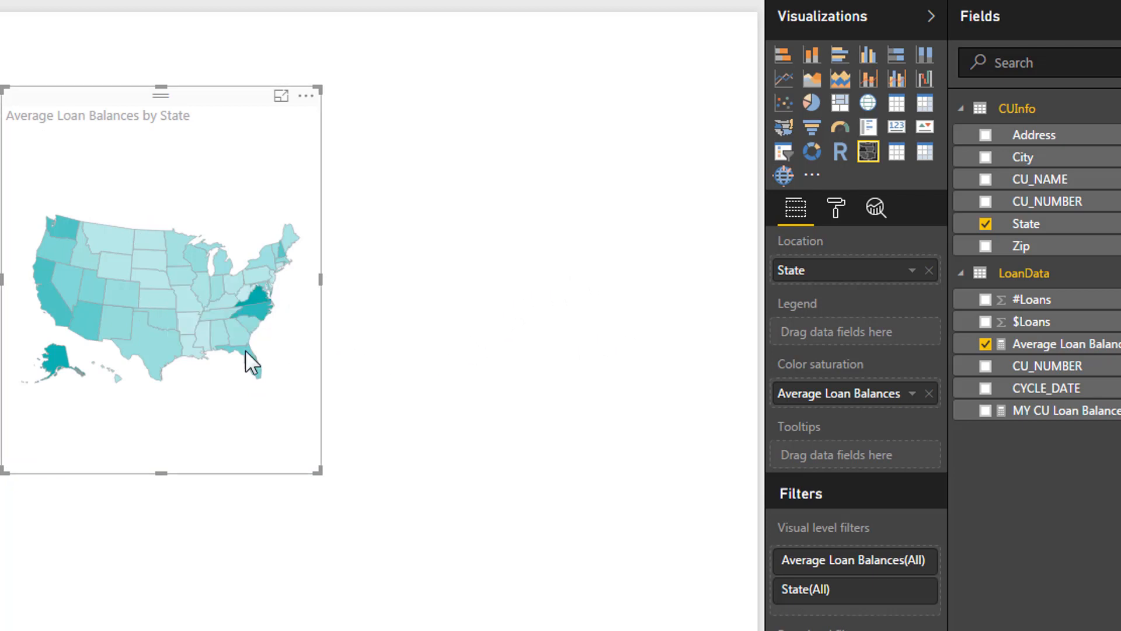
{"action": "mouse_move", "coordinate": [163, 350]}
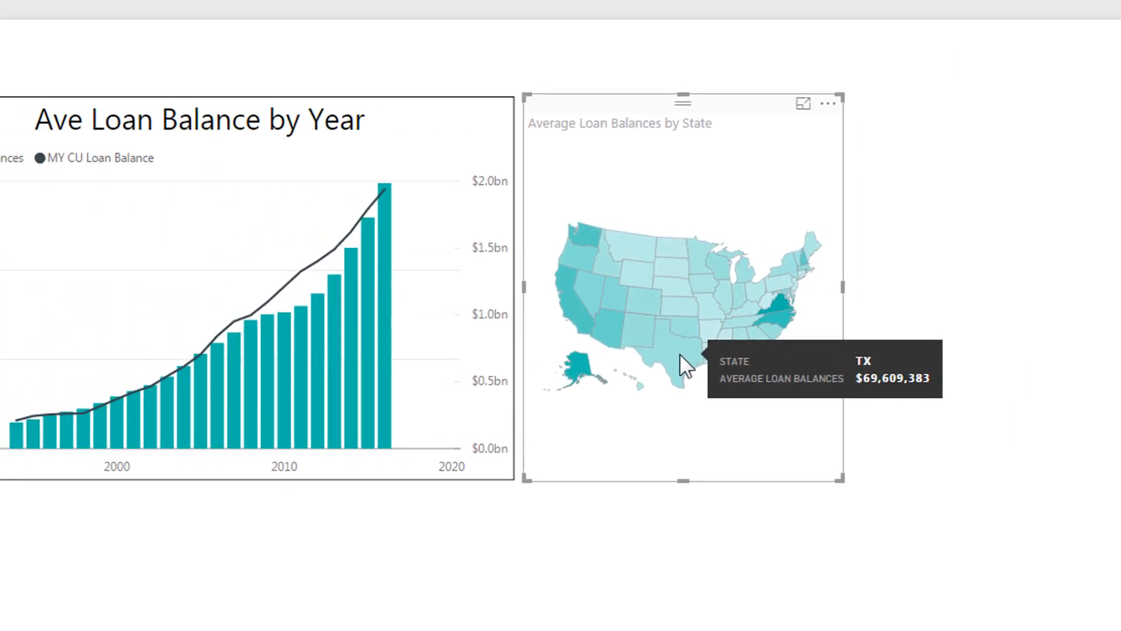
Compare the combo chart's yearly averages while highlighting Texas, Oklahoma, Kansas, Colorado and Nebraska in turn on the shape map
{"action": "left_click", "coordinate": [680, 355]}
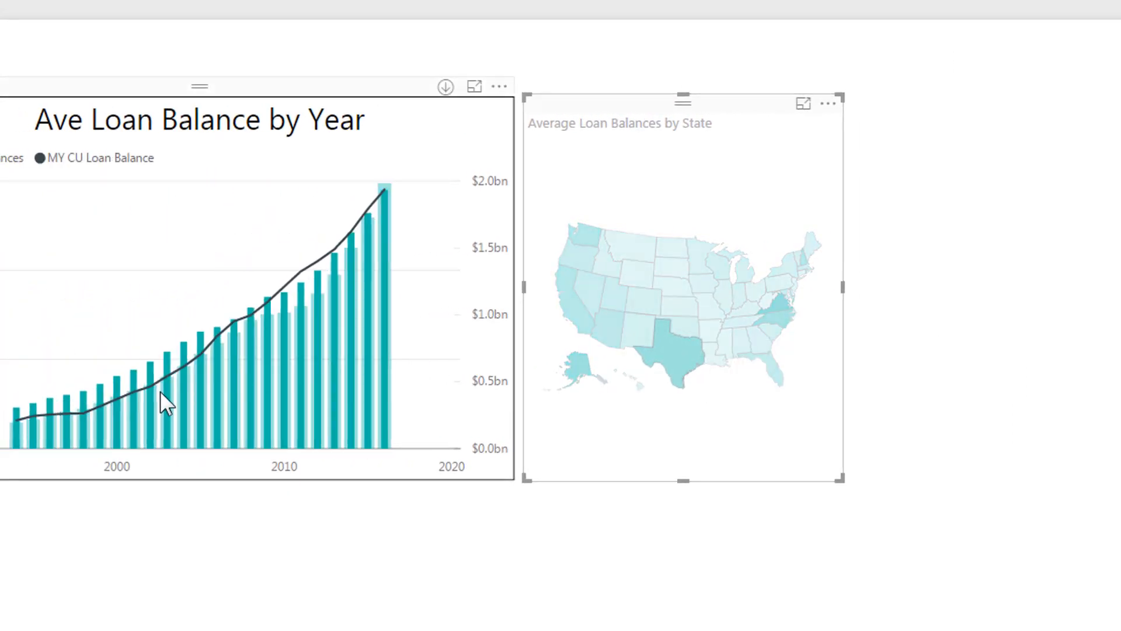
{"action": "left_click", "coordinate": [674, 352]}
{"action": "left_click", "coordinate": [686, 330]}
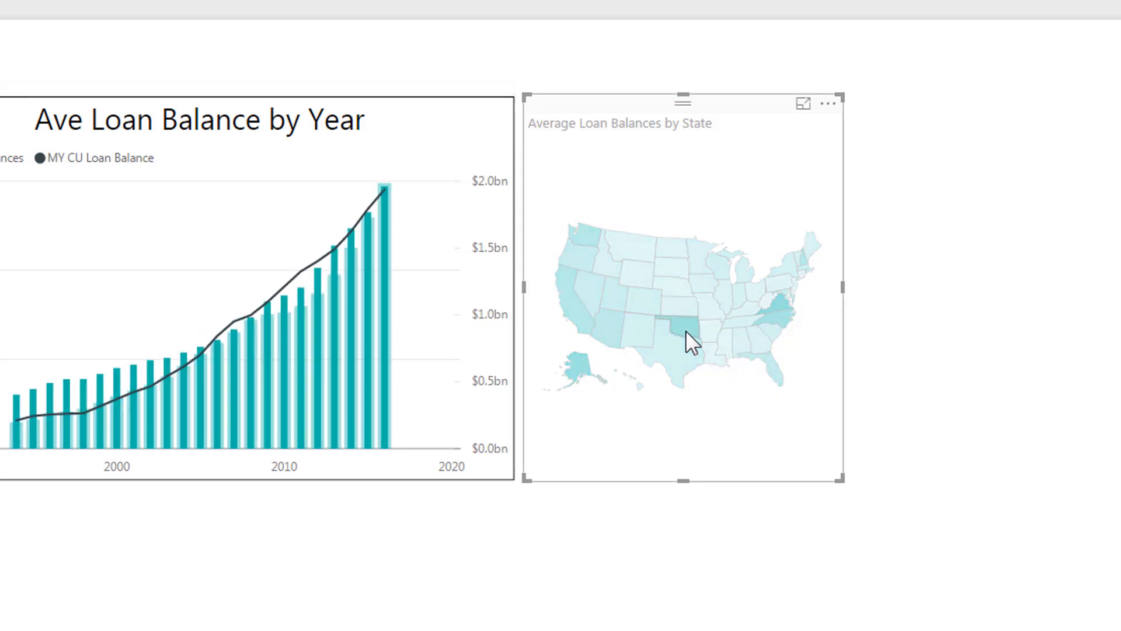
{"action": "left_click", "coordinate": [678, 307]}
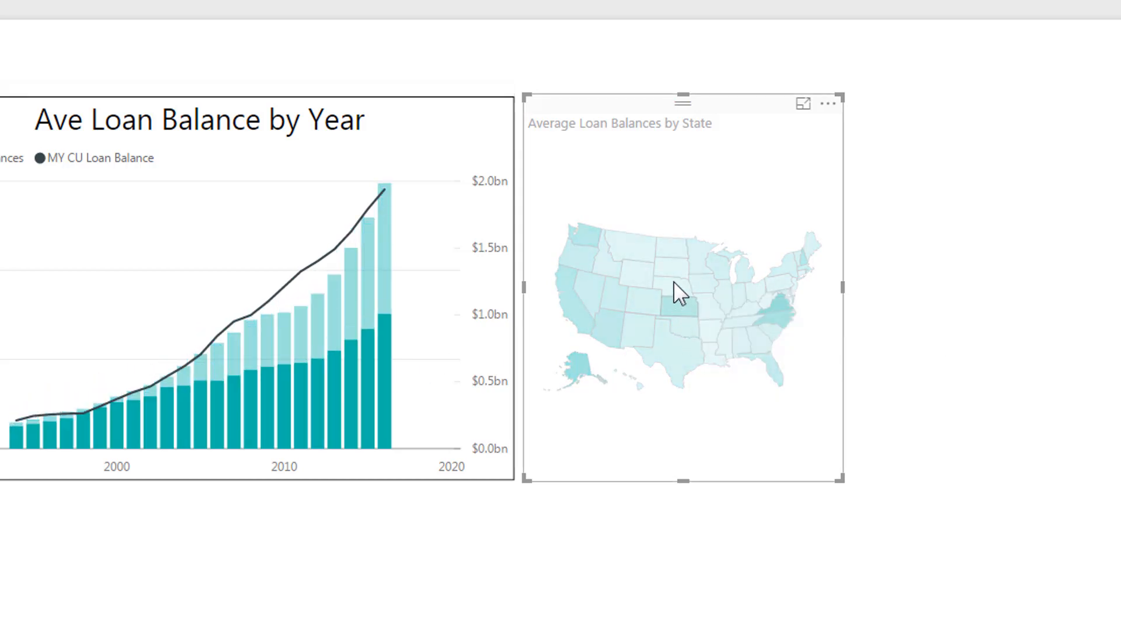
{"action": "left_click", "coordinate": [643, 305]}
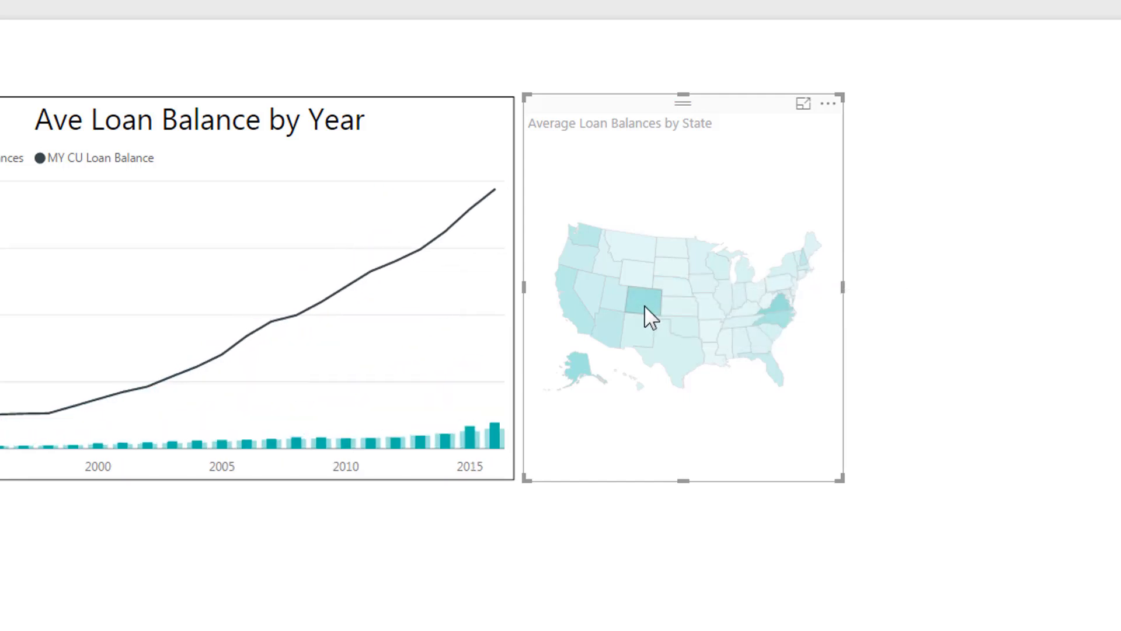
{"action": "mouse_move", "coordinate": [444, 440]}
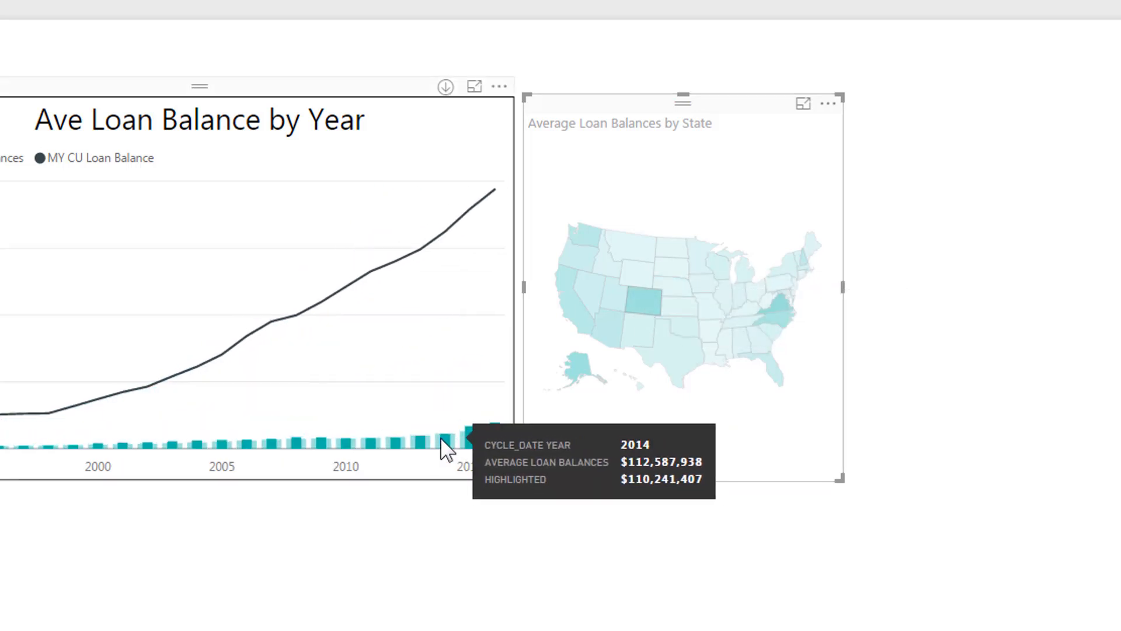
{"action": "left_click", "coordinate": [671, 289]}
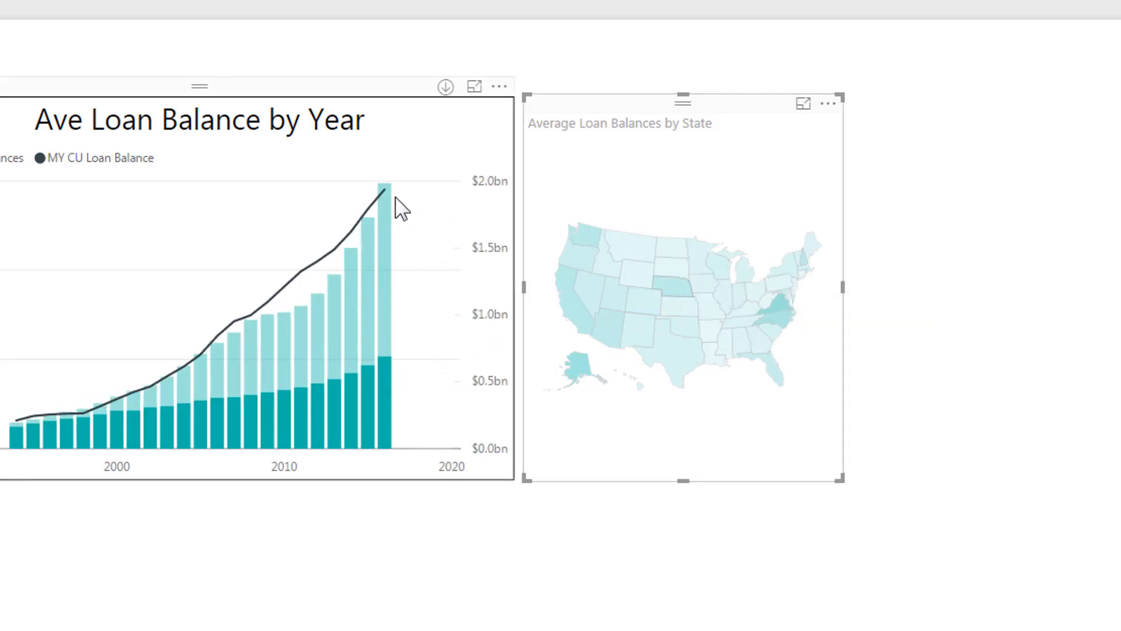
{"action": "mouse_move", "coordinate": [393, 261]}
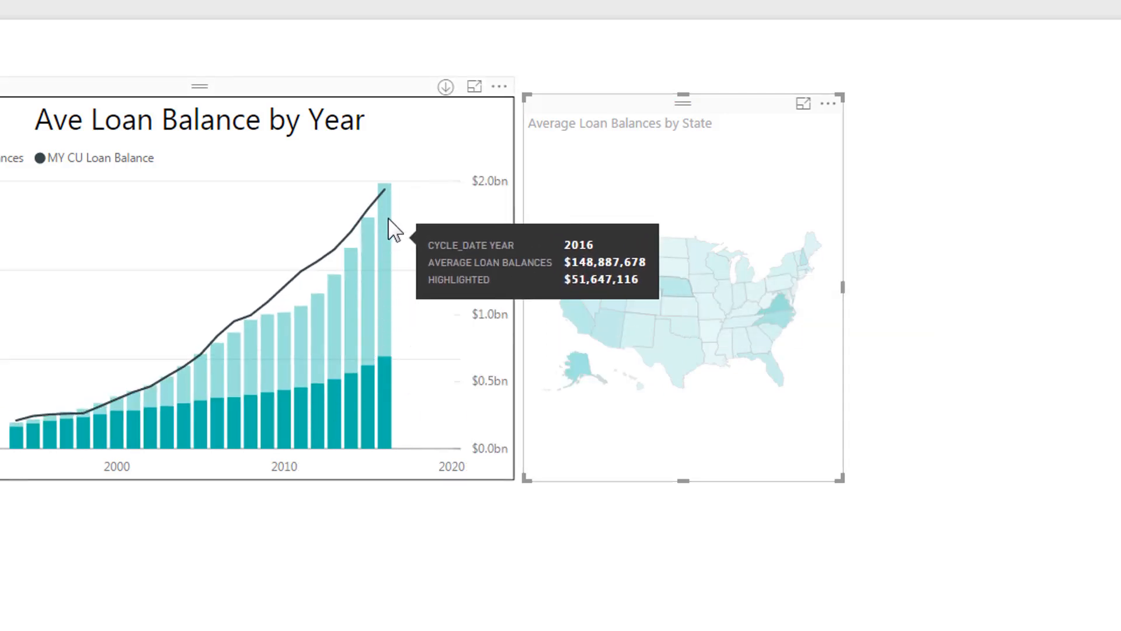
Inspect the combo chart's 2016 peer average and MY CU Loan Balance values, and clear the state highlight on the map
{"action": "mouse_move", "coordinate": [383, 189]}
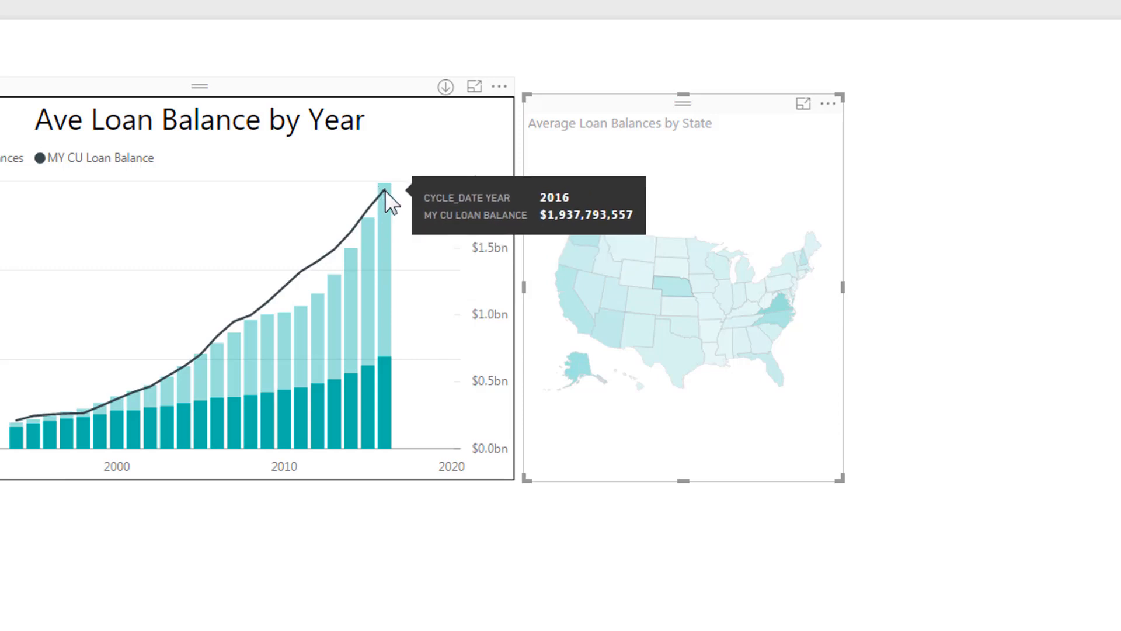
{"action": "mouse_move", "coordinate": [388, 211]}
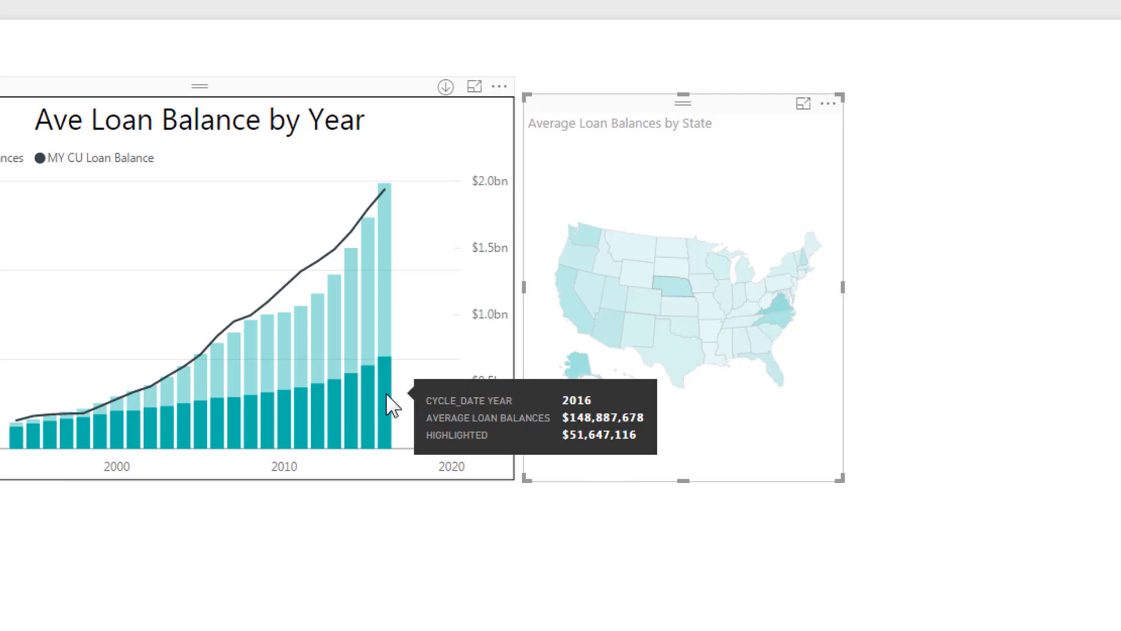
{"action": "left_click", "coordinate": [604, 168]}
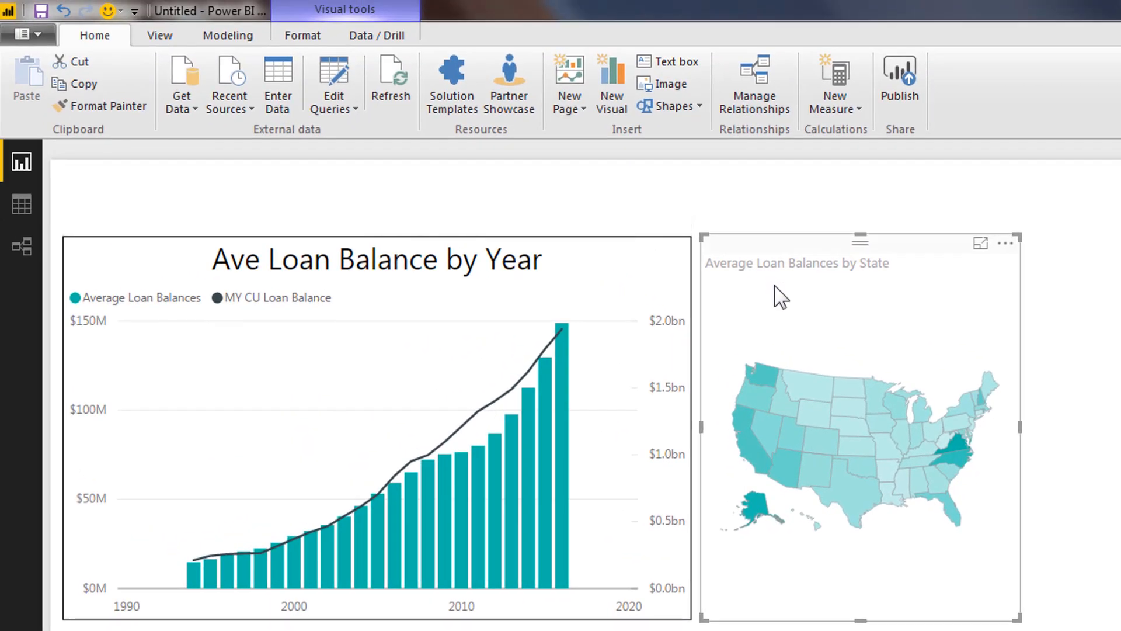
Edit the shape map's interactions so that it filters the Ave Loan Balance by Year chart instead of highlighting it
{"action": "left_click", "coordinate": [296, 42]}
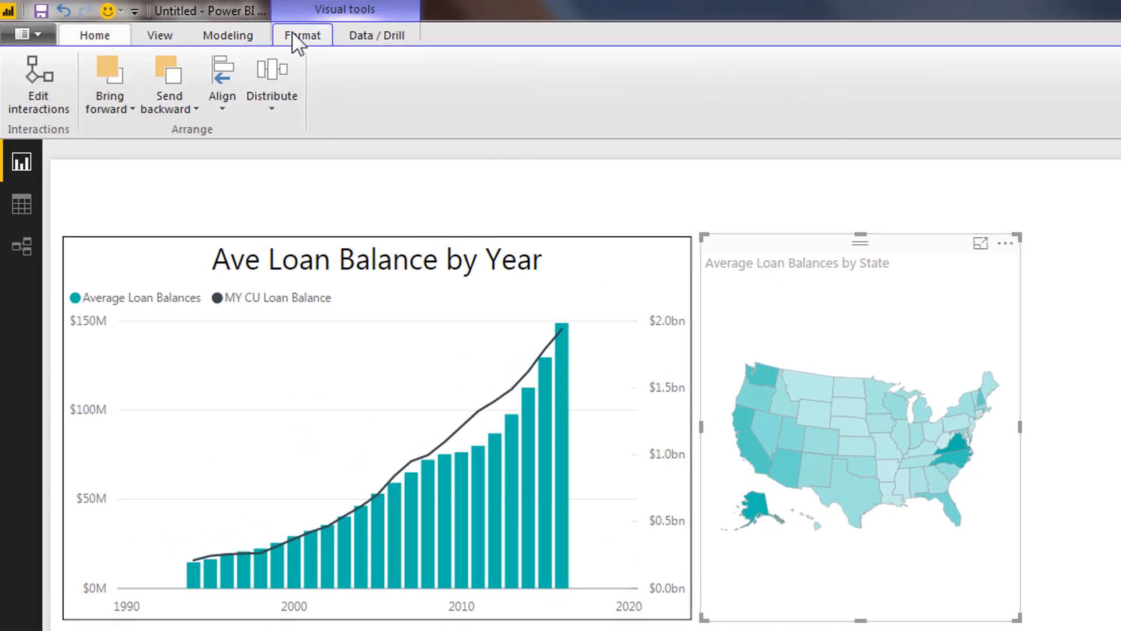
{"action": "left_click", "coordinate": [43, 77]}
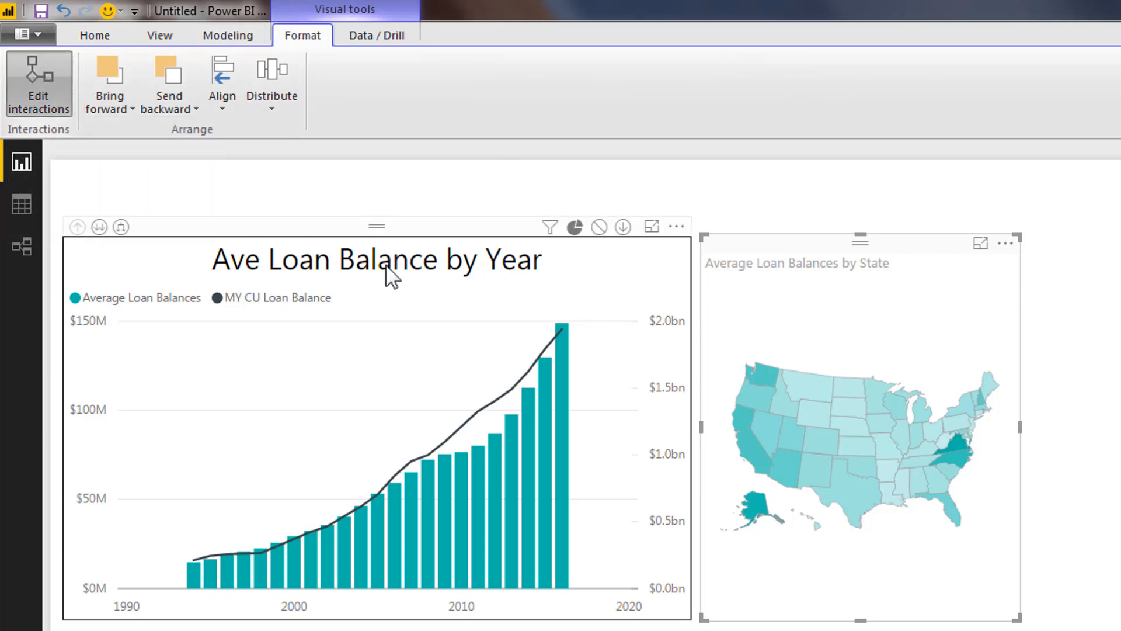
{"action": "left_click", "coordinate": [549, 228]}
{"action": "left_click", "coordinate": [549, 228]}
{"action": "left_click", "coordinate": [33, 89]}
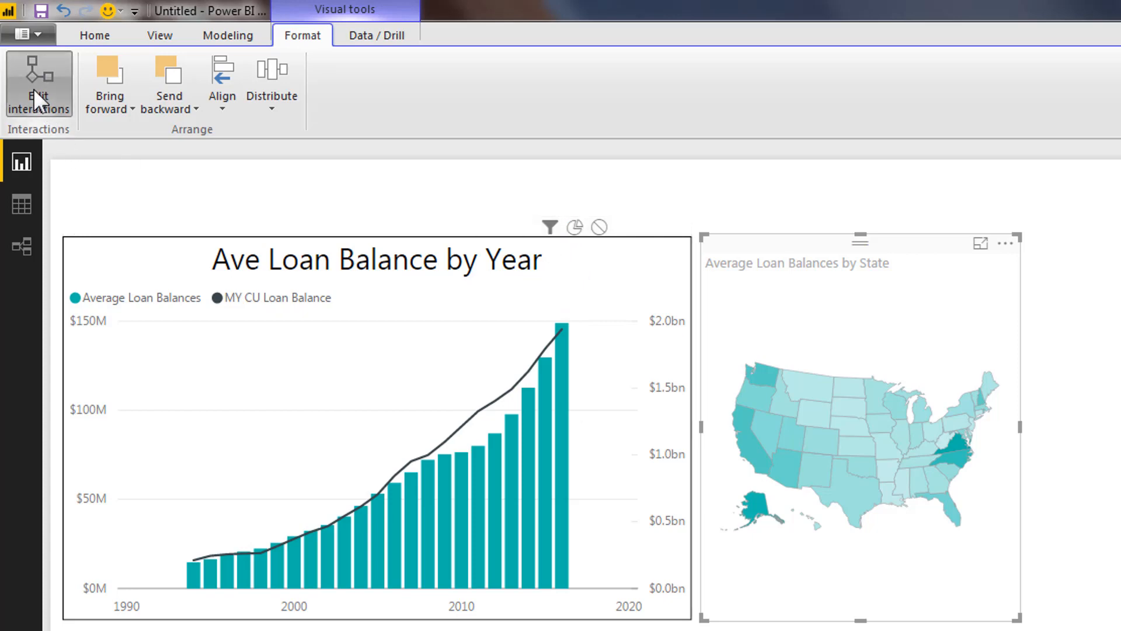
Check the combo chart's filtering for Texas, Kansas, Colorado, Utah, California and Wyoming in turn on the map, and clear the selection
{"action": "left_click", "coordinate": [864, 514]}
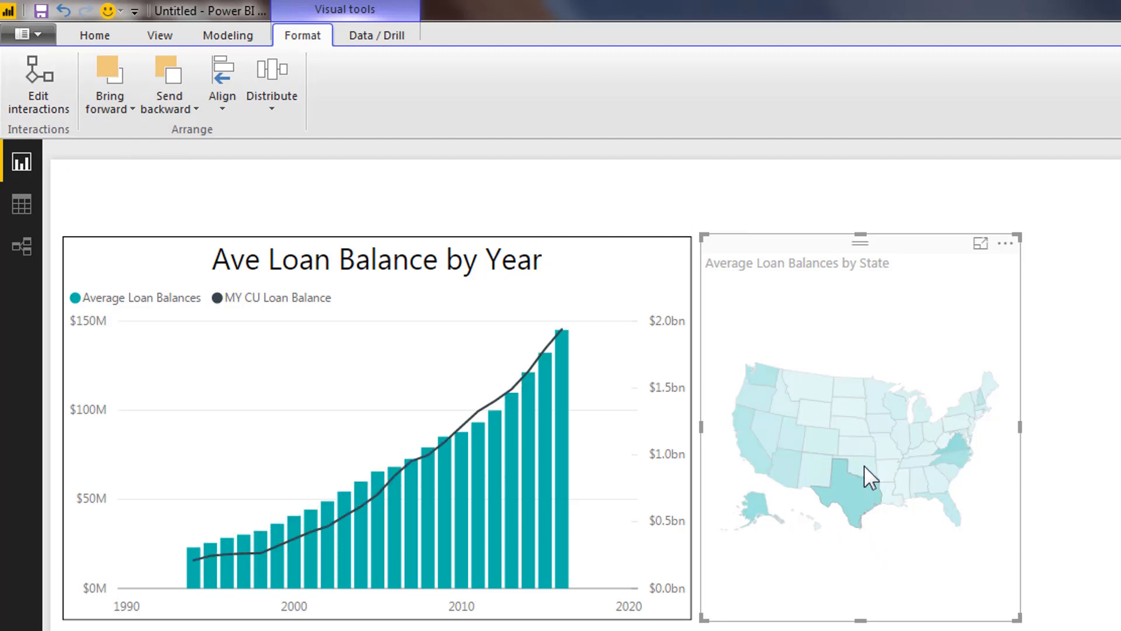
{"action": "left_click", "coordinate": [859, 450]}
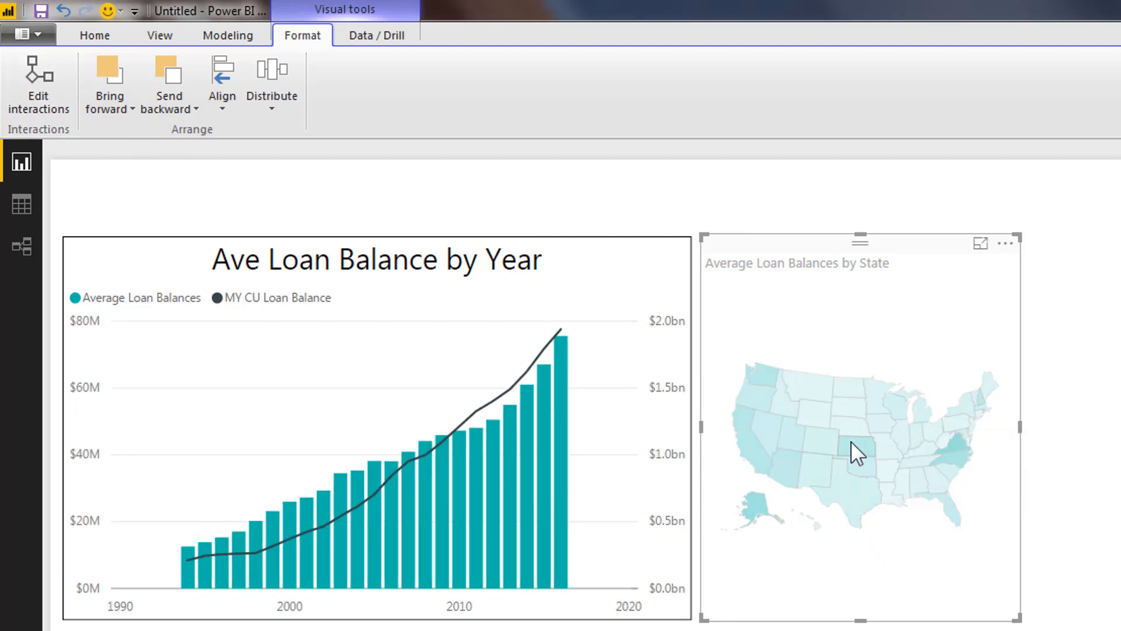
{"action": "left_click", "coordinate": [823, 442]}
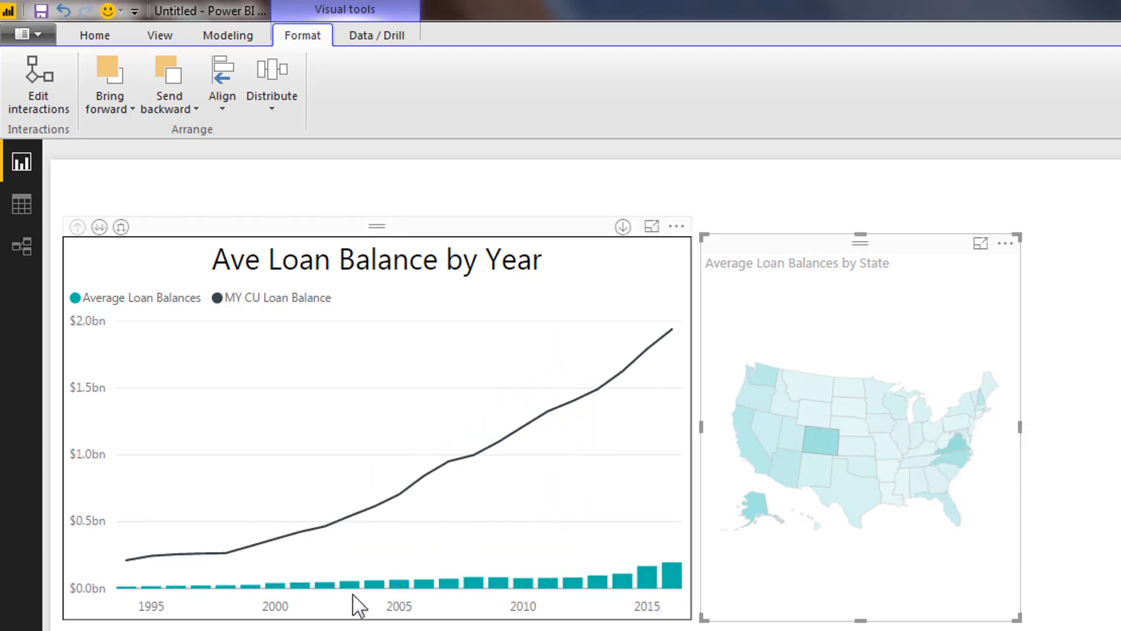
{"action": "left_click", "coordinate": [829, 432]}
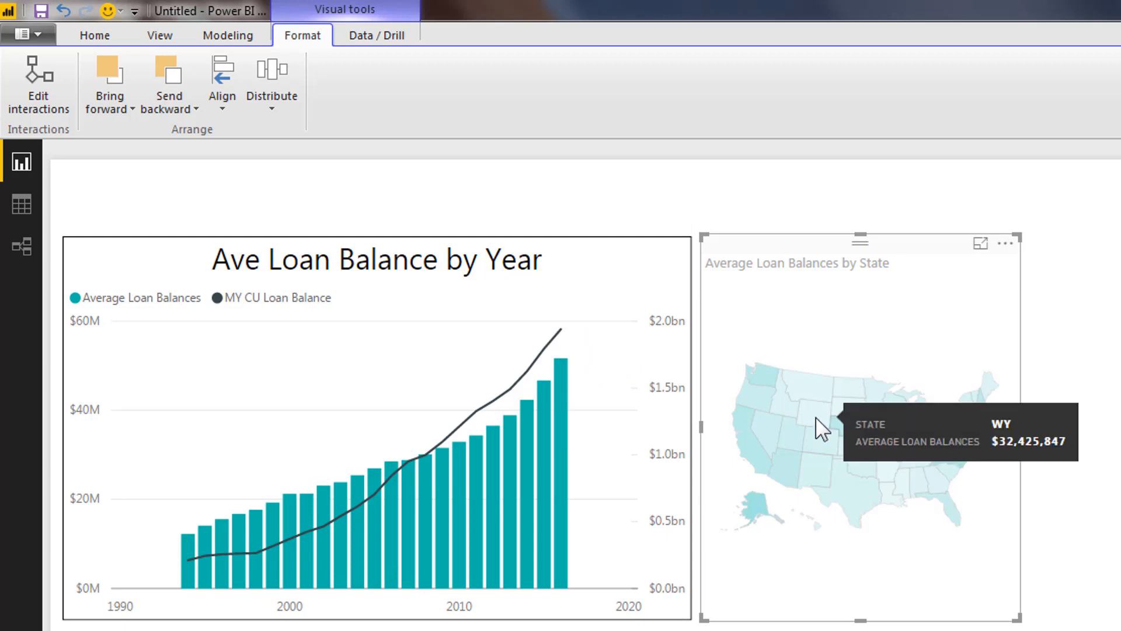
{"action": "left_click", "coordinate": [792, 435]}
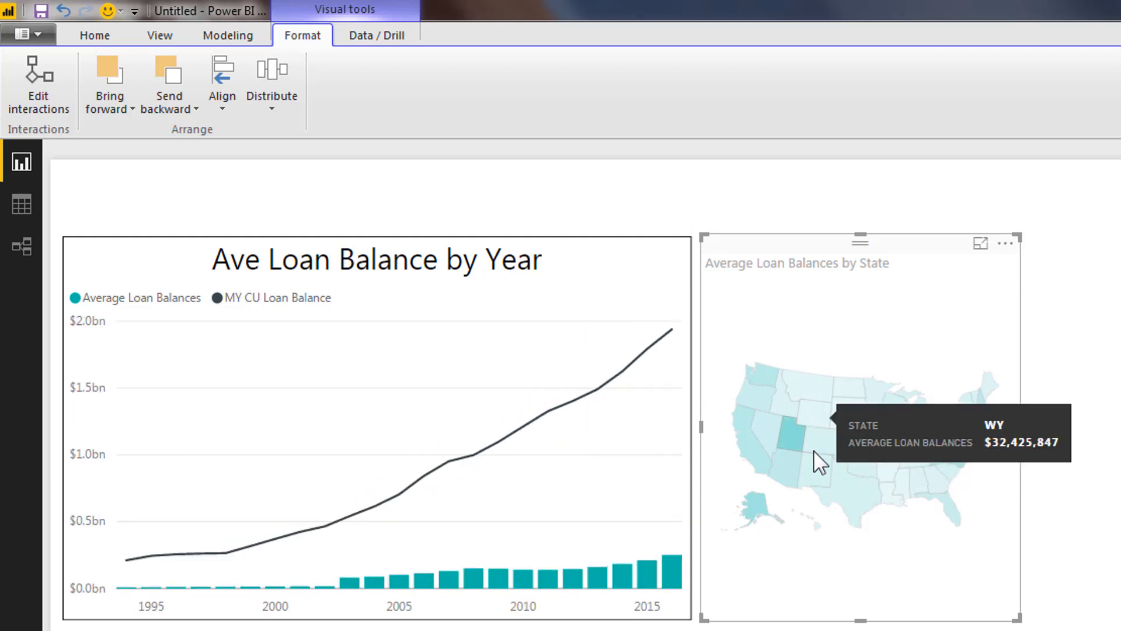
{"action": "left_click", "coordinate": [760, 516]}
{"action": "left_click", "coordinate": [761, 451]}
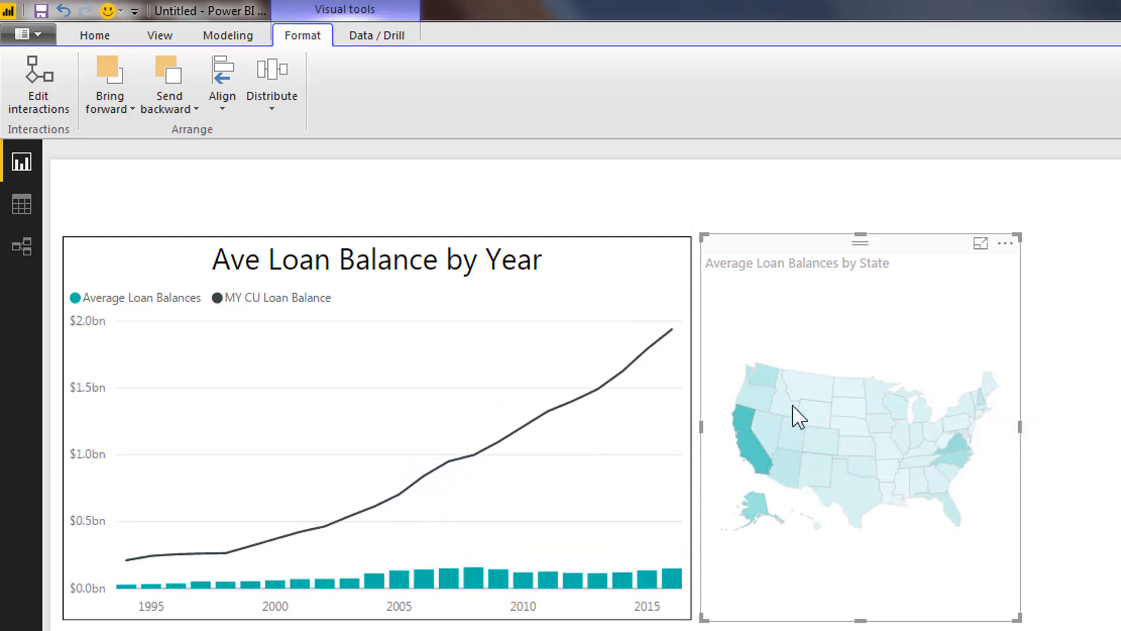
{"action": "left_click", "coordinate": [808, 408]}
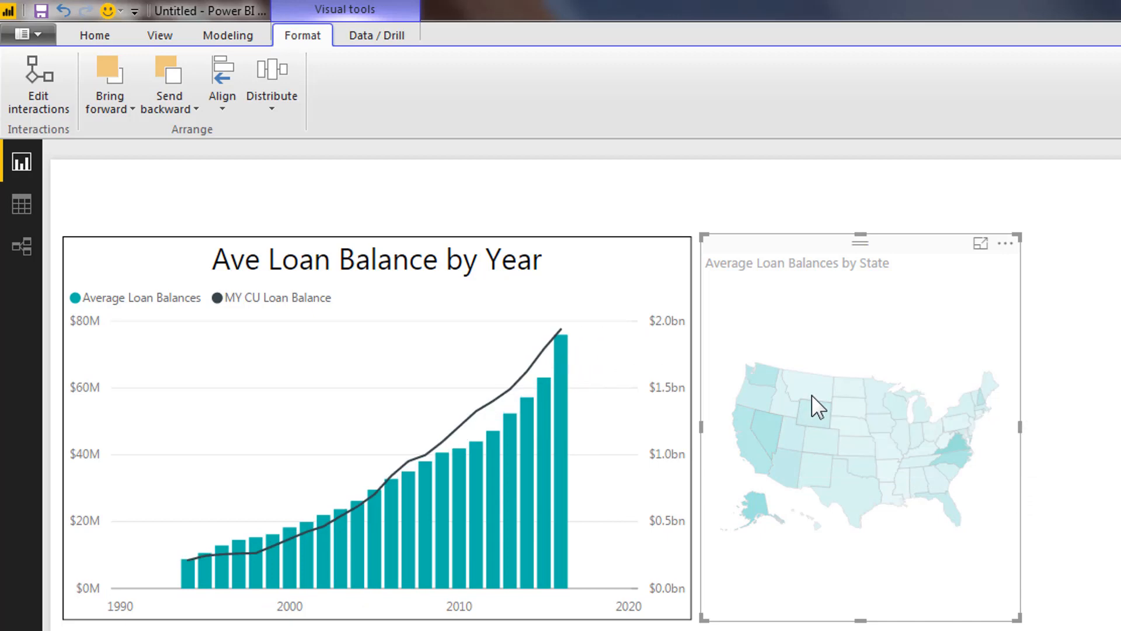
{"action": "left_click", "coordinate": [863, 400]}
{"action": "left_click", "coordinate": [868, 353]}
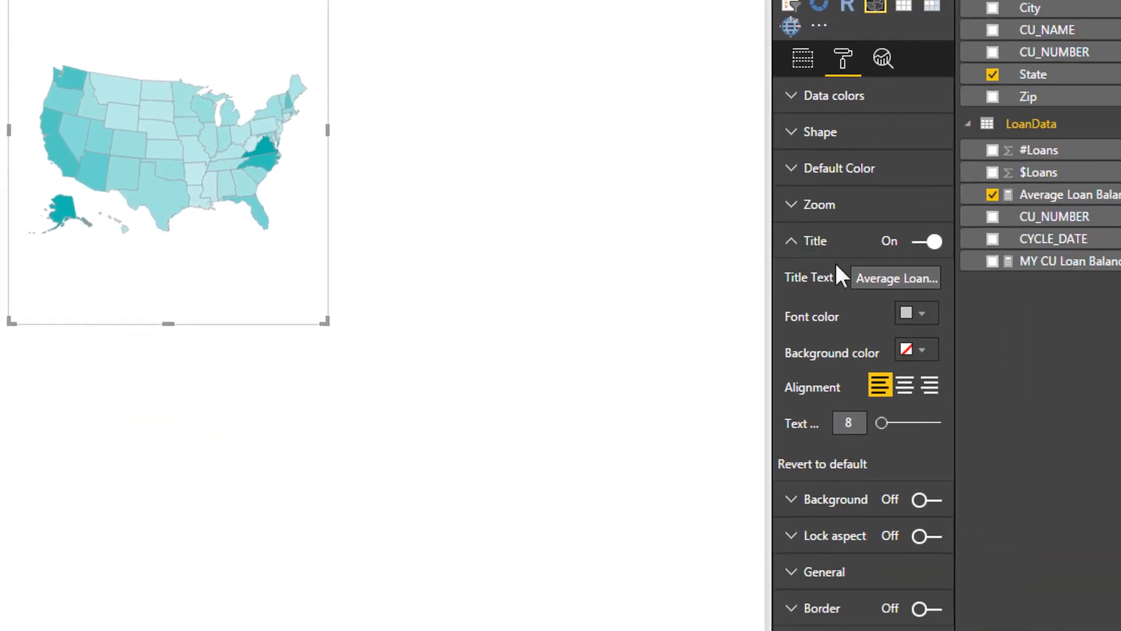
Change the shape map's title text to "Please Choose a State"
{"action": "left_click_drag", "start_coordinate": [799, 252], "coordinate": [930, 250]}
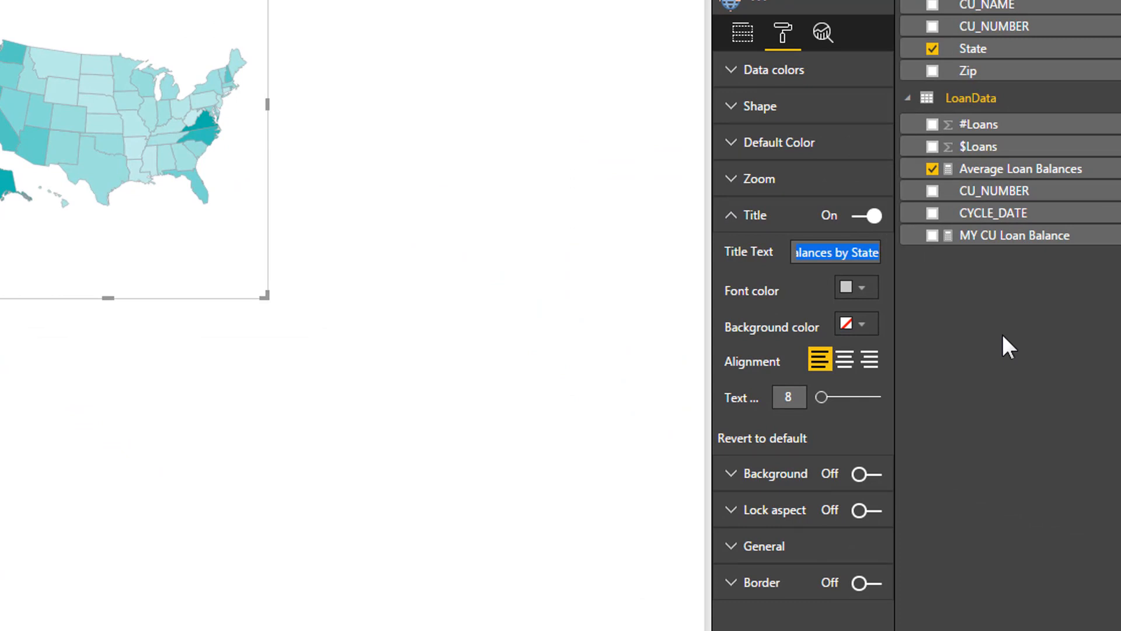
{"action": "type", "text": "Please Choose a"}
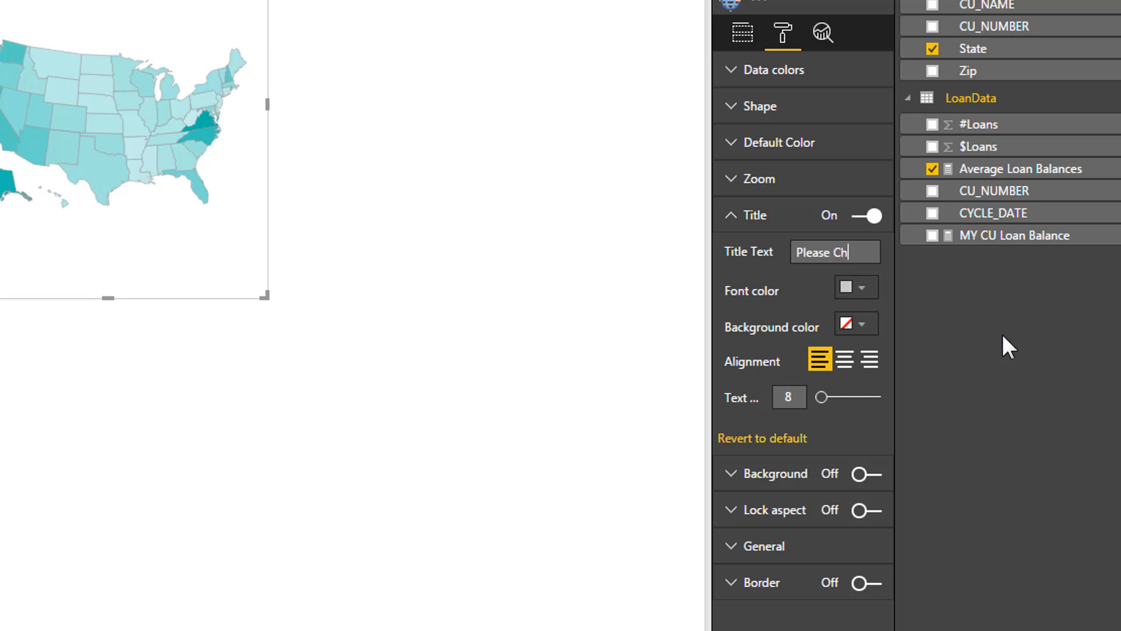
{"action": "type", "text": " State"}
Format the map title with red font color, center alignment and text size 21
{"action": "left_click", "coordinate": [870, 292]}
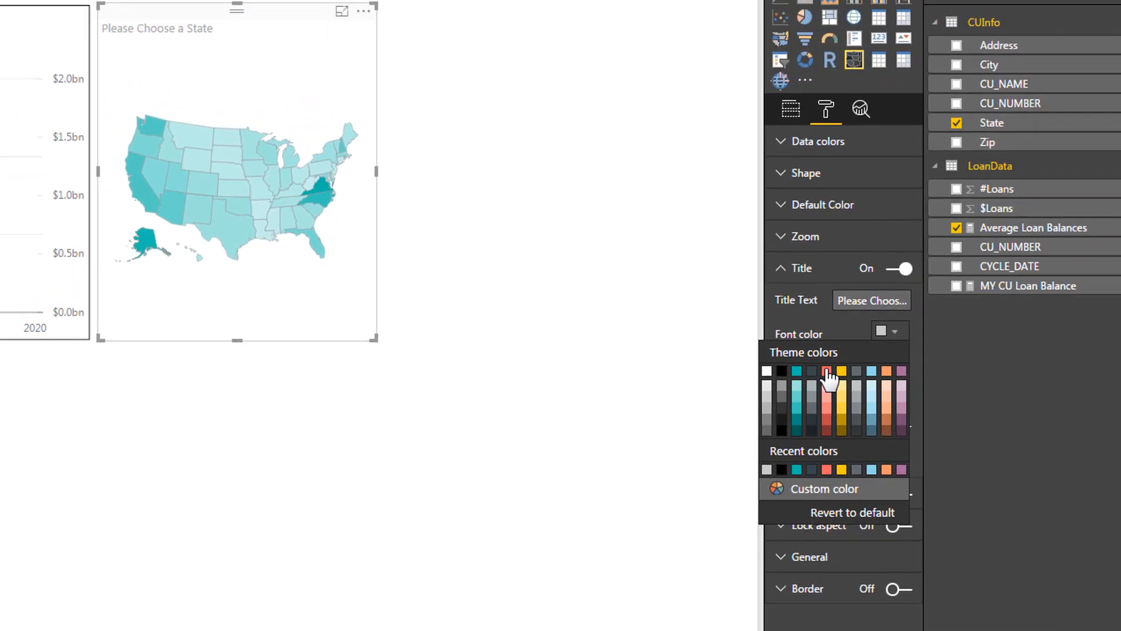
{"action": "left_click", "coordinate": [827, 372]}
{"action": "left_click", "coordinate": [880, 394]}
{"action": "left_click_drag", "start_coordinate": [858, 427], "coordinate": [884, 436]}
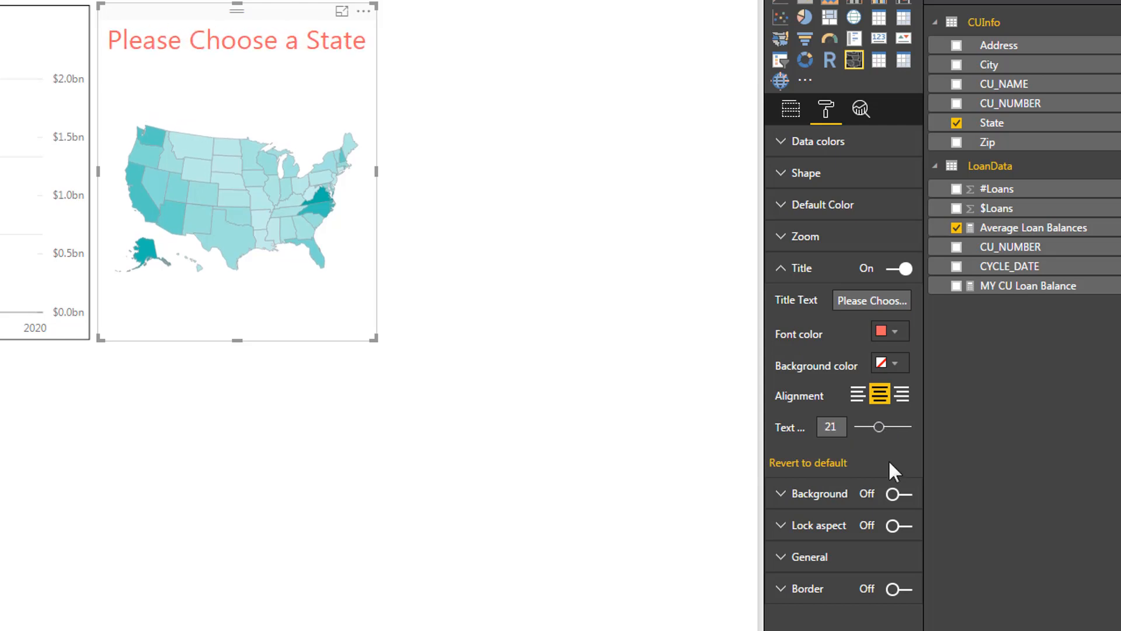
Turn on the border around the shape map
{"action": "left_click", "coordinate": [904, 590]}
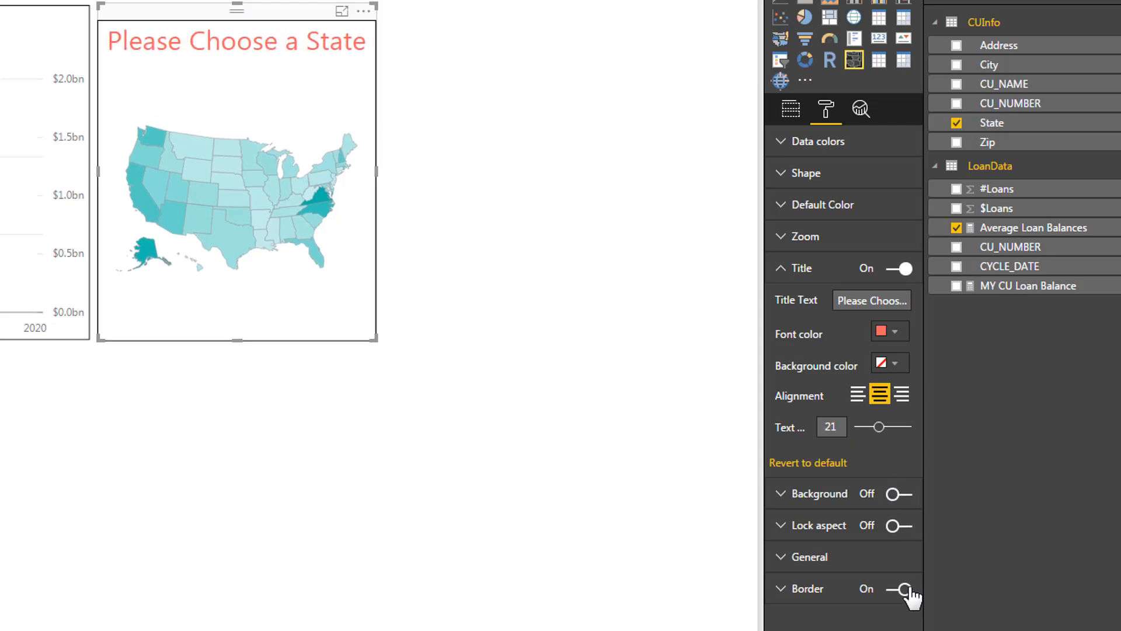
{"action": "left_click", "coordinate": [664, 327]}
{"action": "left_click", "coordinate": [316, 300]}
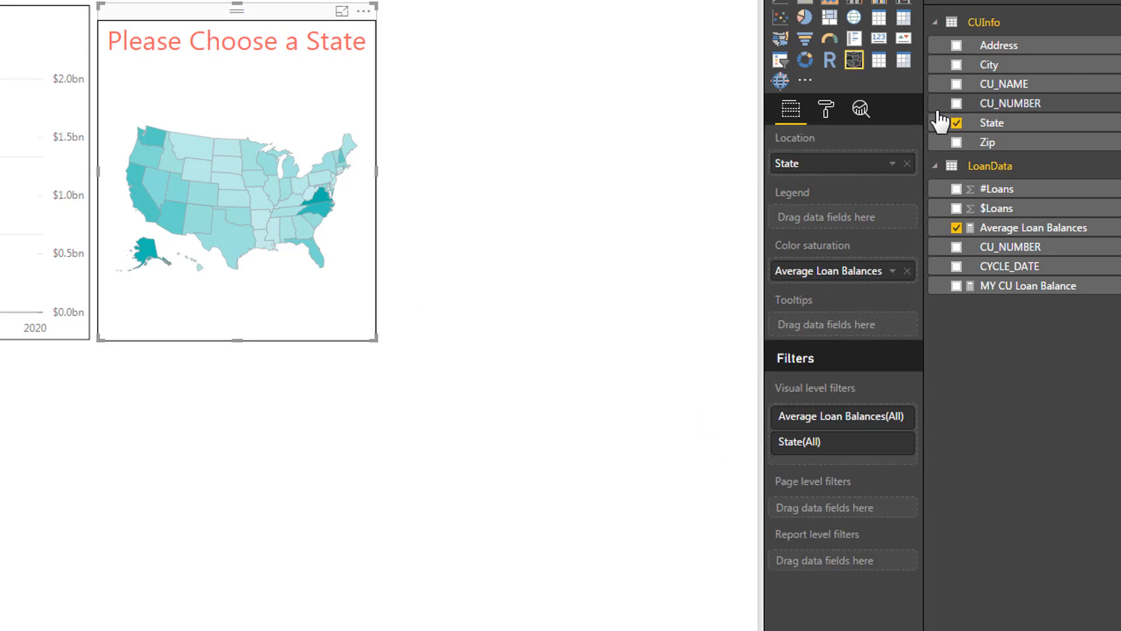
Open the map's data color settings and compare the shading with average loan balances of states such as Hawaii, North Carolina, Iowa and North Dakota
{"action": "left_click", "coordinate": [827, 113]}
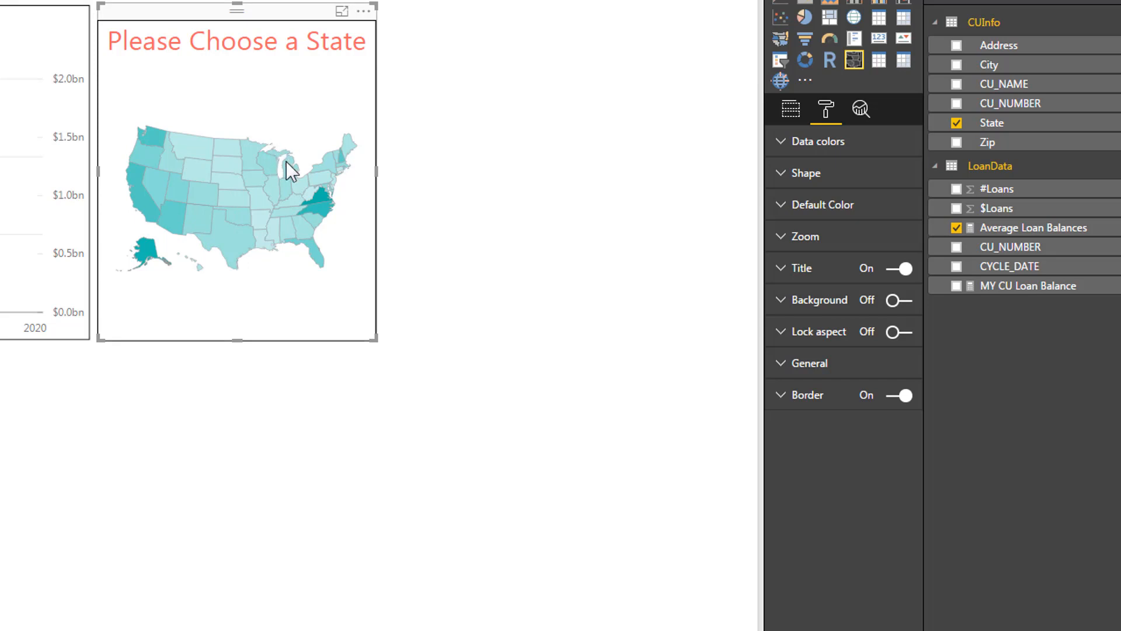
{"action": "left_click", "coordinate": [789, 209]}
{"action": "left_click", "coordinate": [784, 208]}
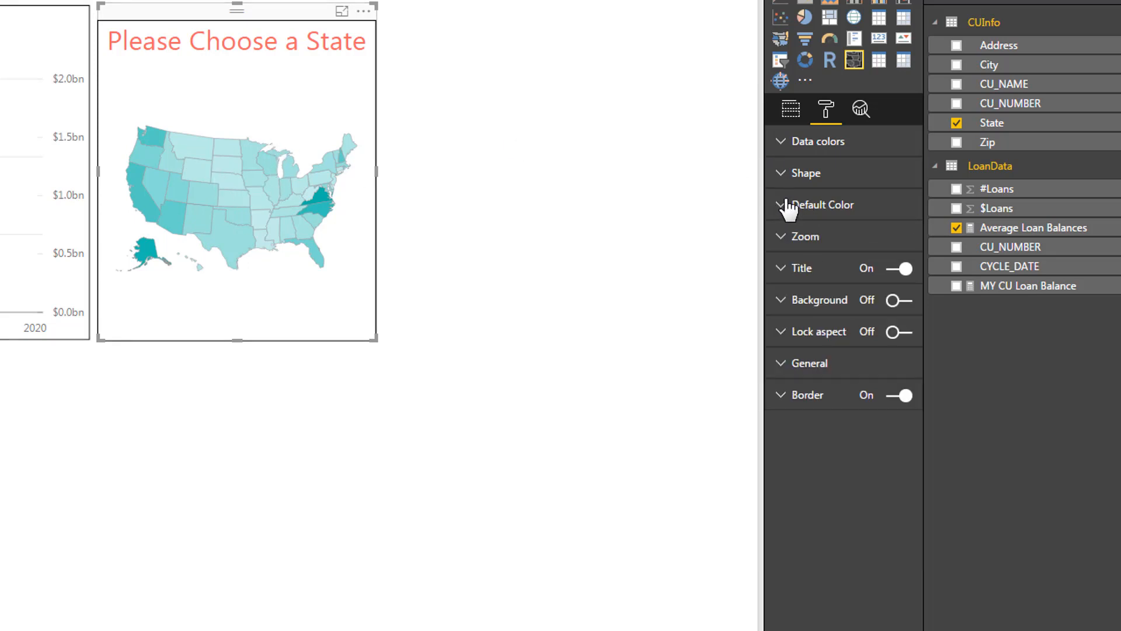
{"action": "left_click", "coordinate": [783, 147]}
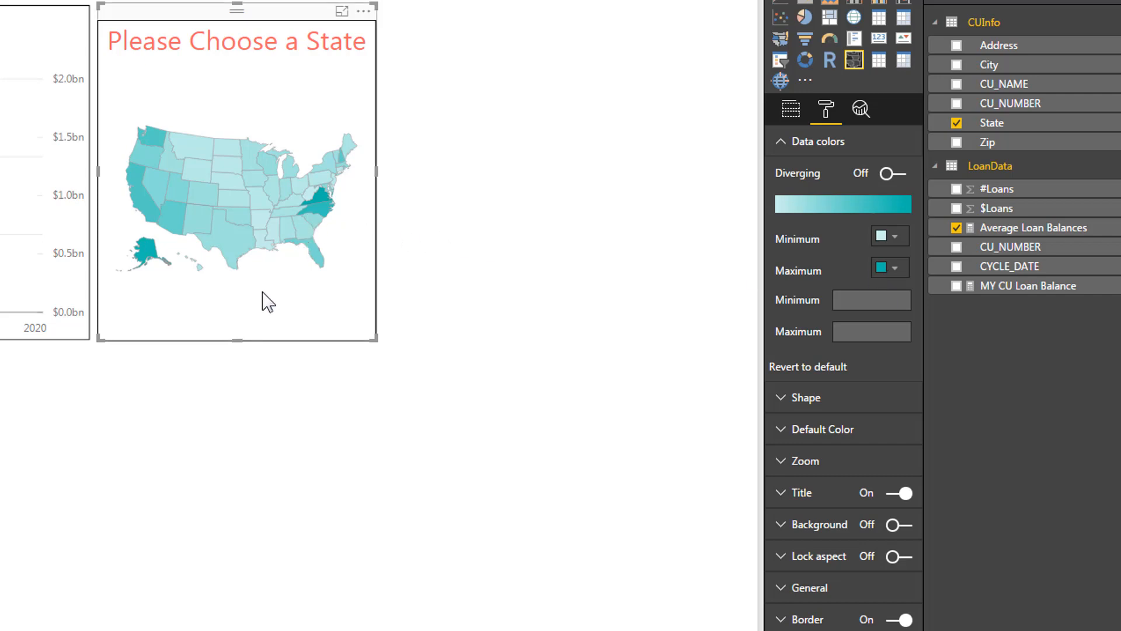
{"action": "mouse_move", "coordinate": [147, 217]}
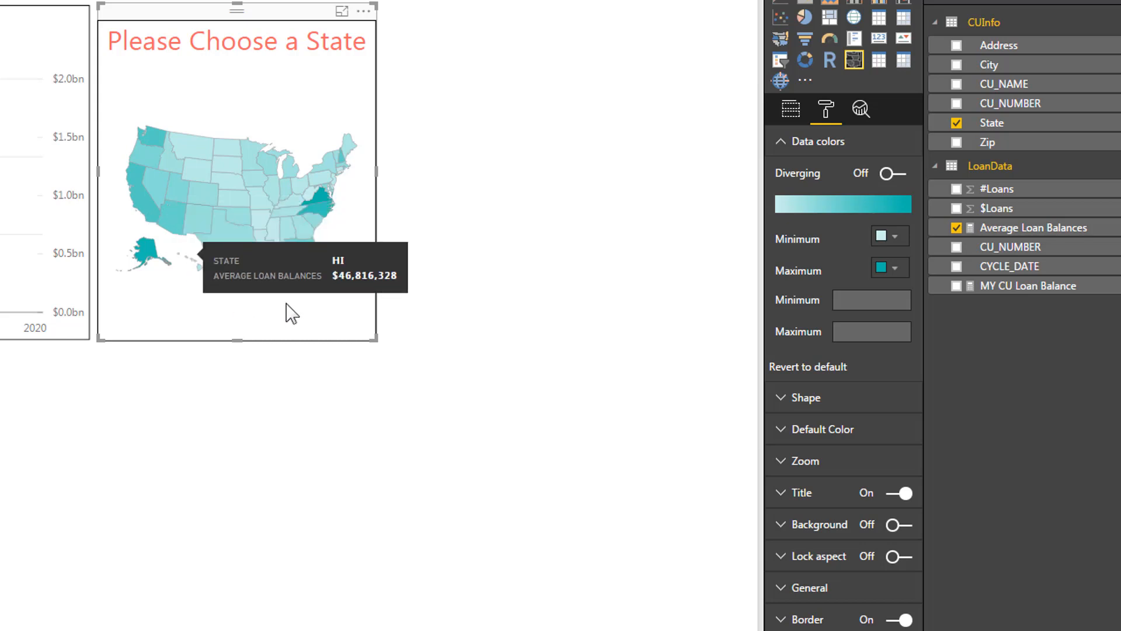
{"action": "mouse_move", "coordinate": [327, 219]}
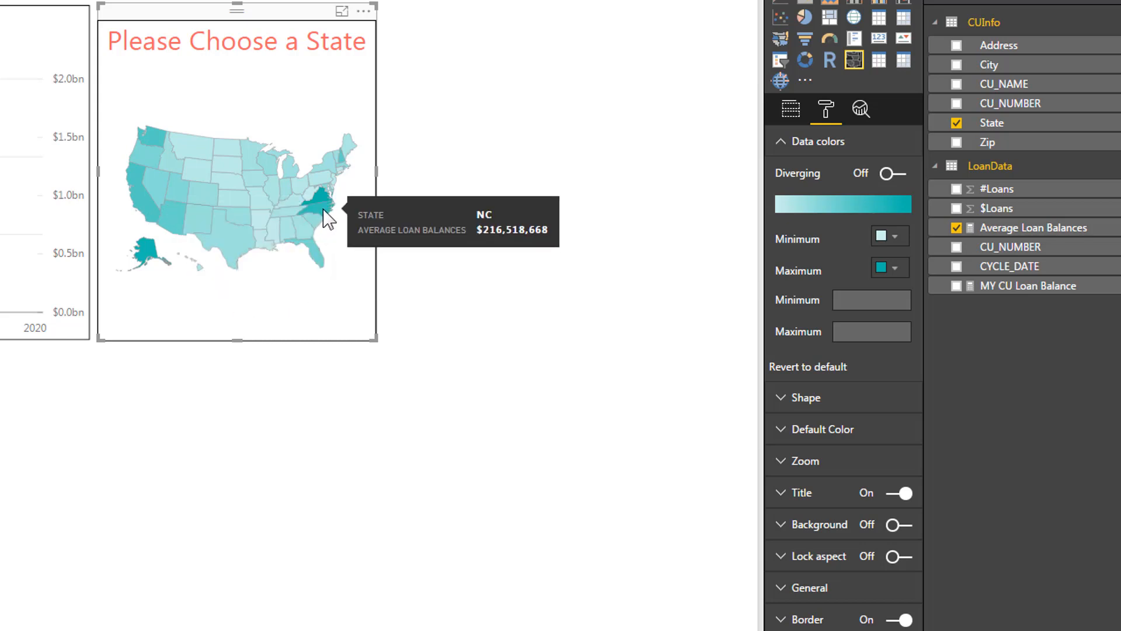
{"action": "mouse_move", "coordinate": [321, 195]}
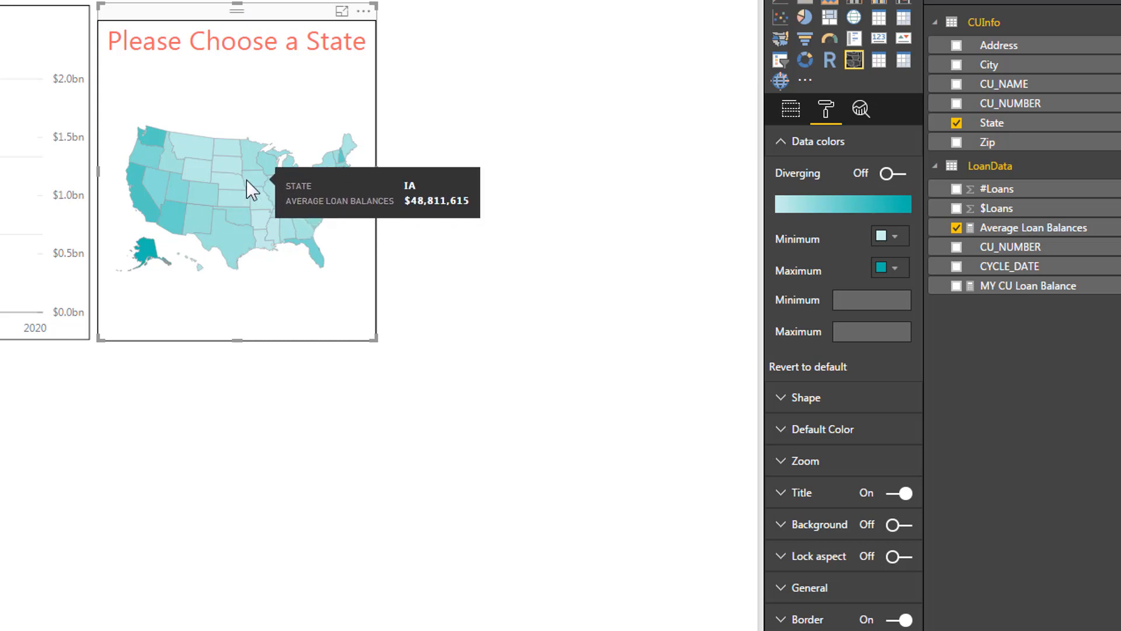
{"action": "mouse_move", "coordinate": [229, 152]}
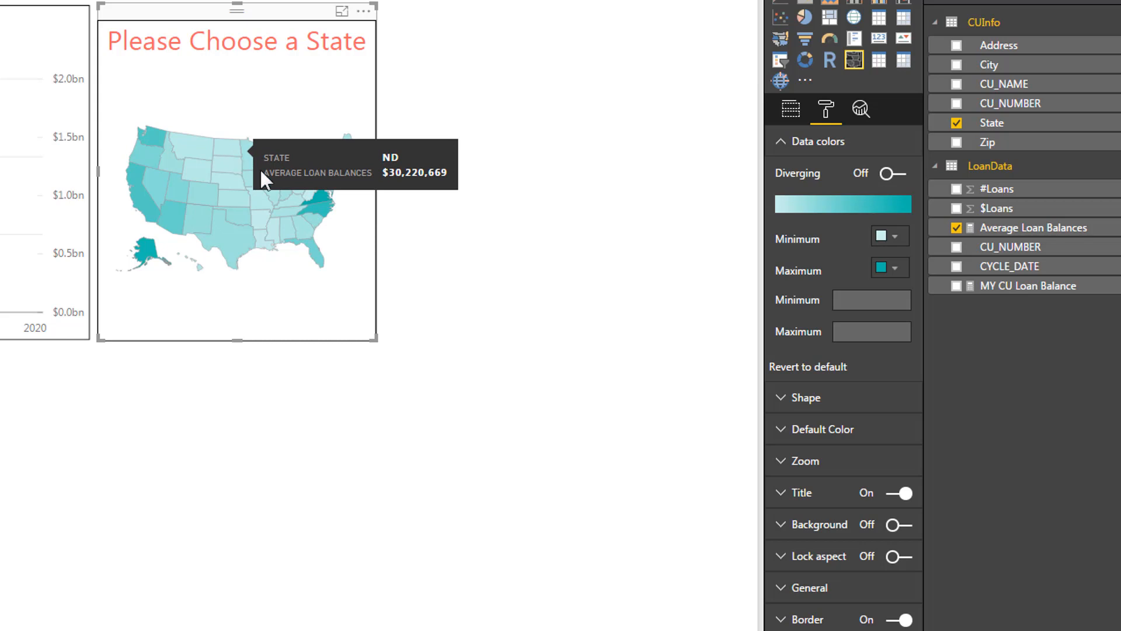
{"action": "mouse_move", "coordinate": [278, 201]}
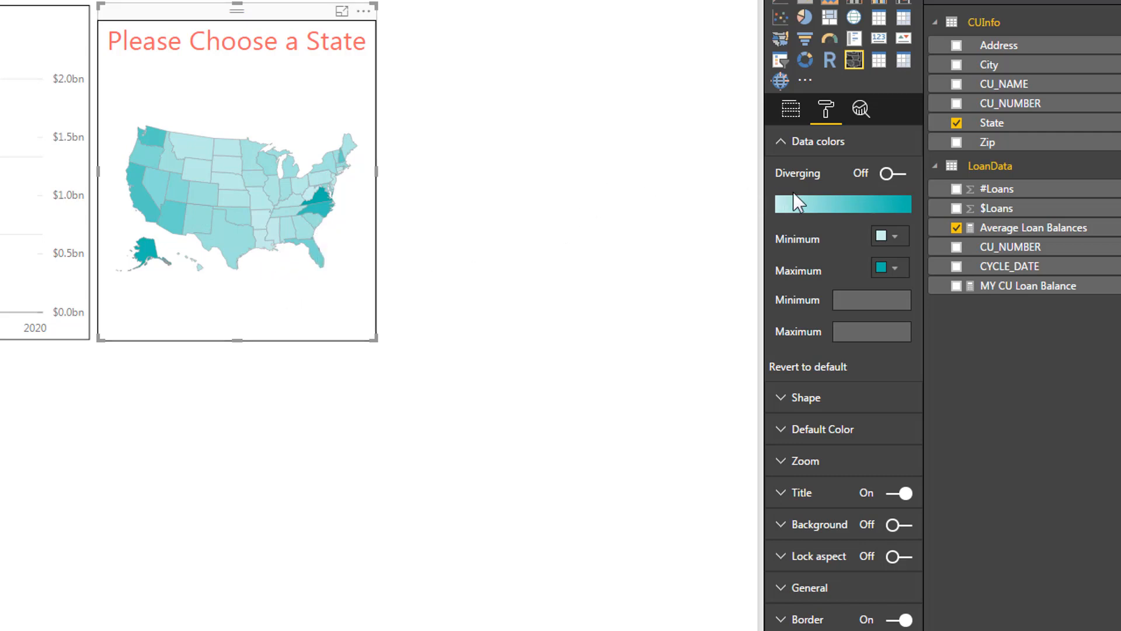
Set the map's data colors to a yellow minimum and red maximum, trying diverging colors but leaving Diverging off
{"action": "left_click", "coordinate": [900, 174]}
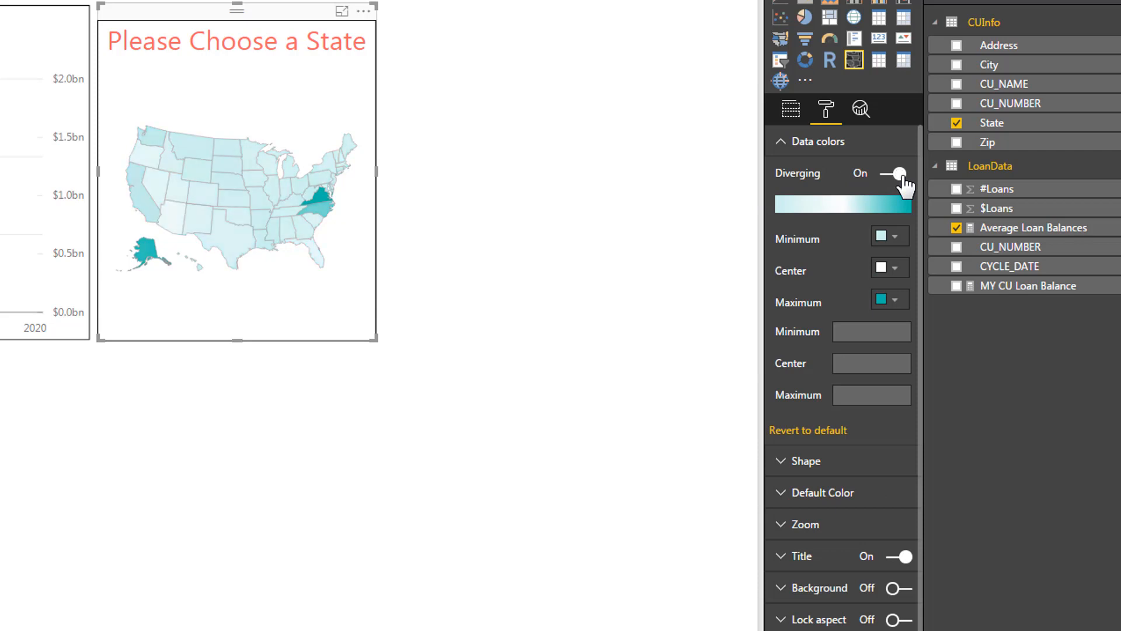
{"action": "left_click", "coordinate": [893, 236]}
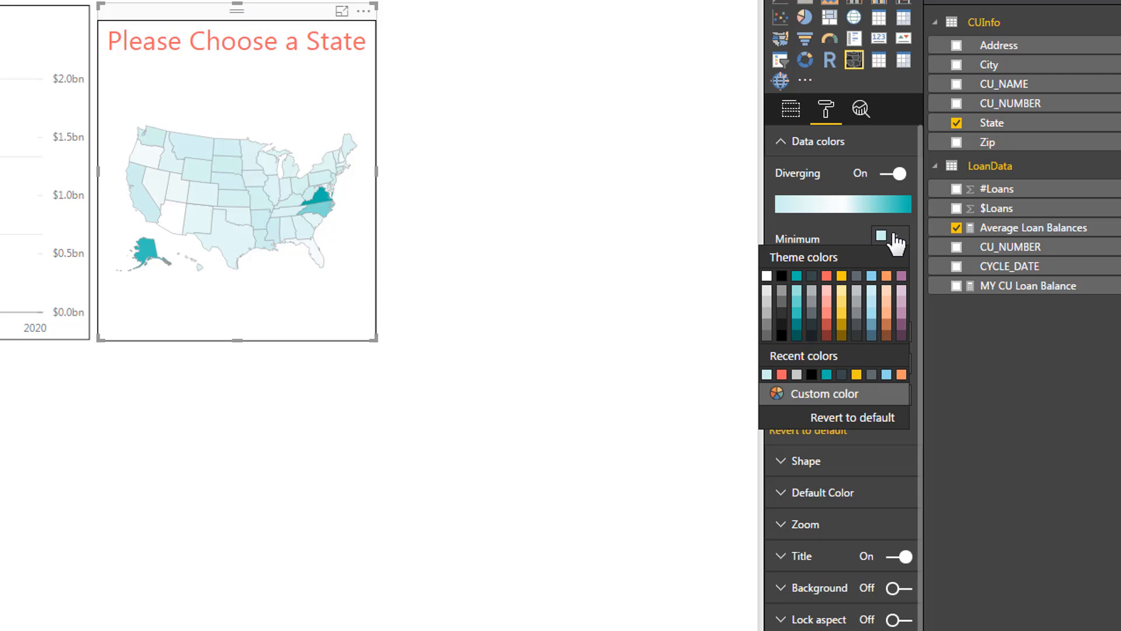
{"action": "left_click", "coordinate": [841, 275]}
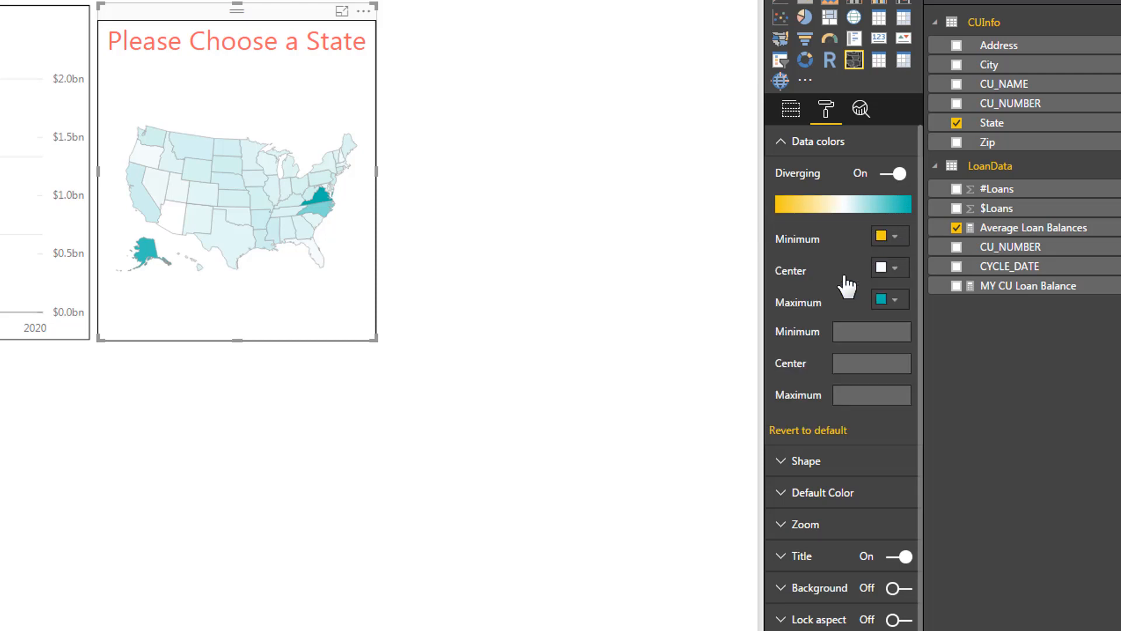
{"action": "left_click", "coordinate": [897, 301]}
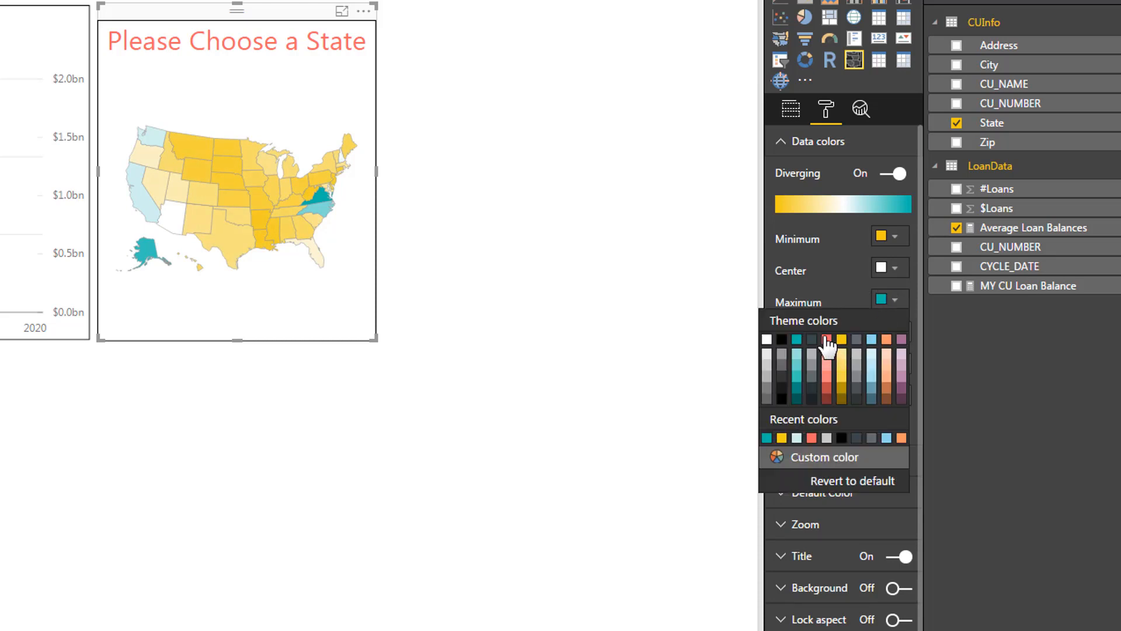
{"action": "left_click", "coordinate": [826, 338]}
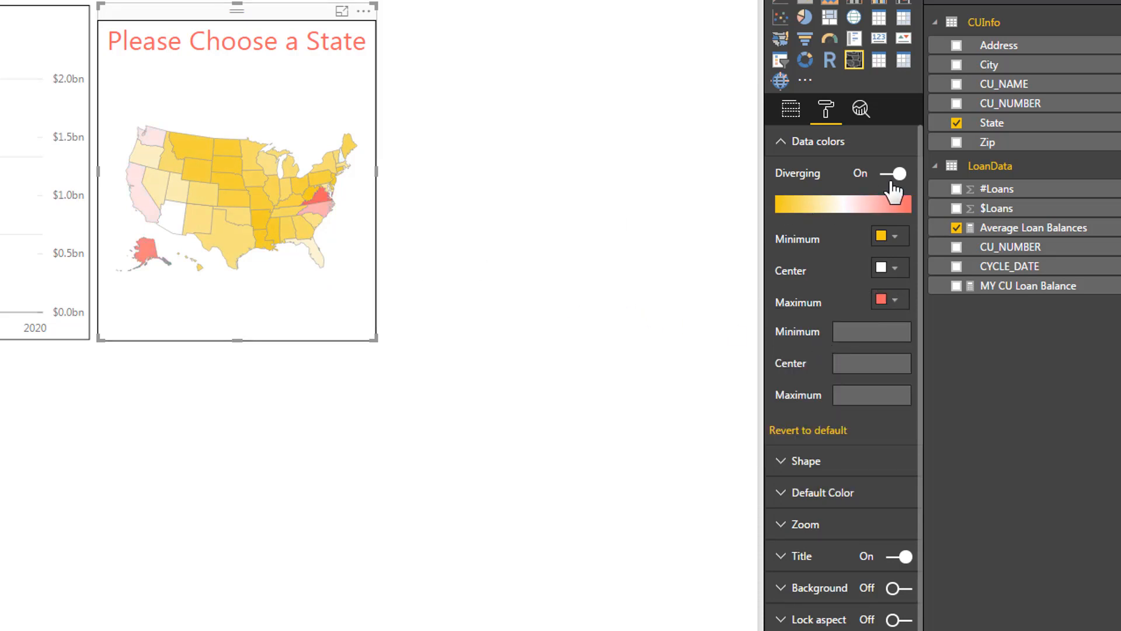
{"action": "left_click", "coordinate": [894, 173]}
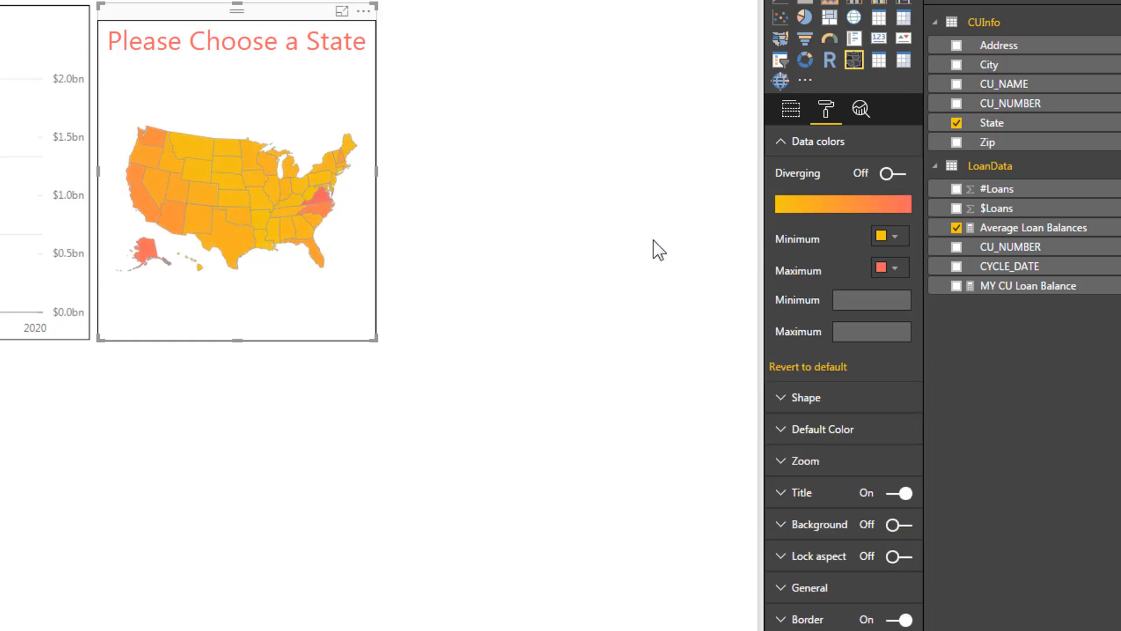
{"action": "left_click", "coordinate": [497, 272]}
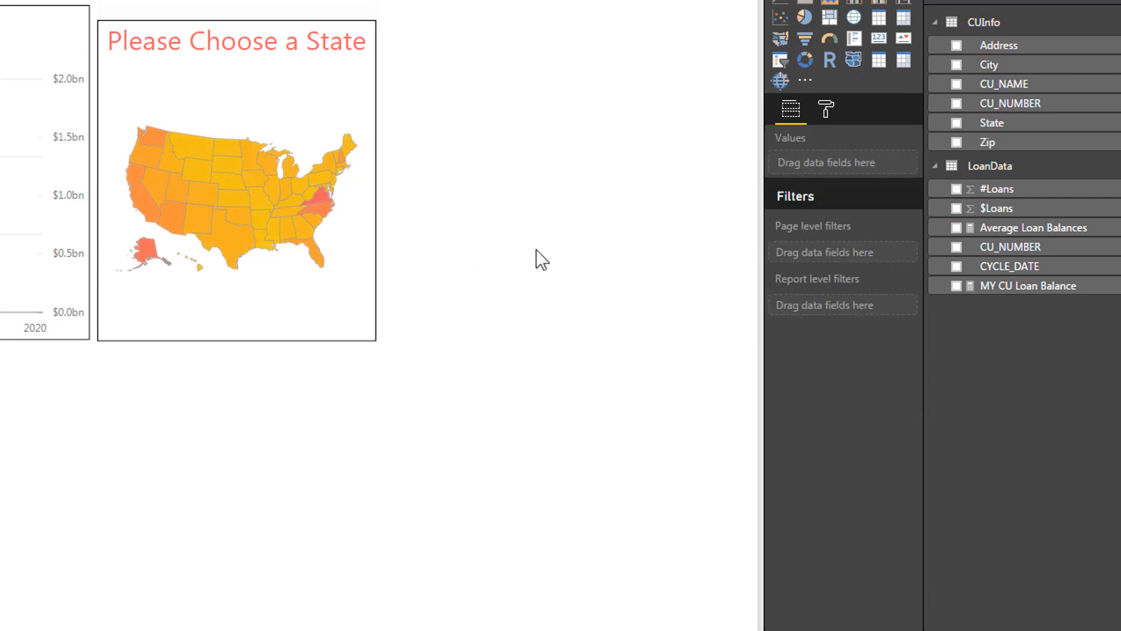
Check the recolored map's filtering of the combo chart by selecting Louisiana, and clear the state selection
{"action": "left_click", "coordinate": [232, 240]}
{"action": "left_click", "coordinate": [244, 184]}
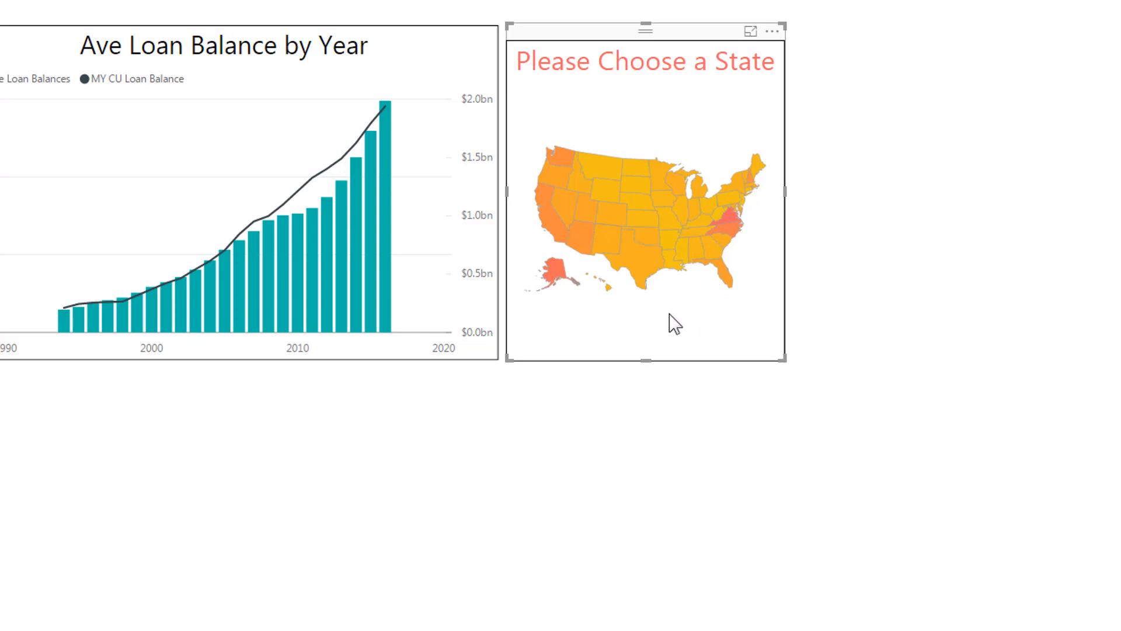
{"action": "mouse_move", "coordinate": [716, 255]}
{"action": "left_click", "coordinate": [676, 264]}
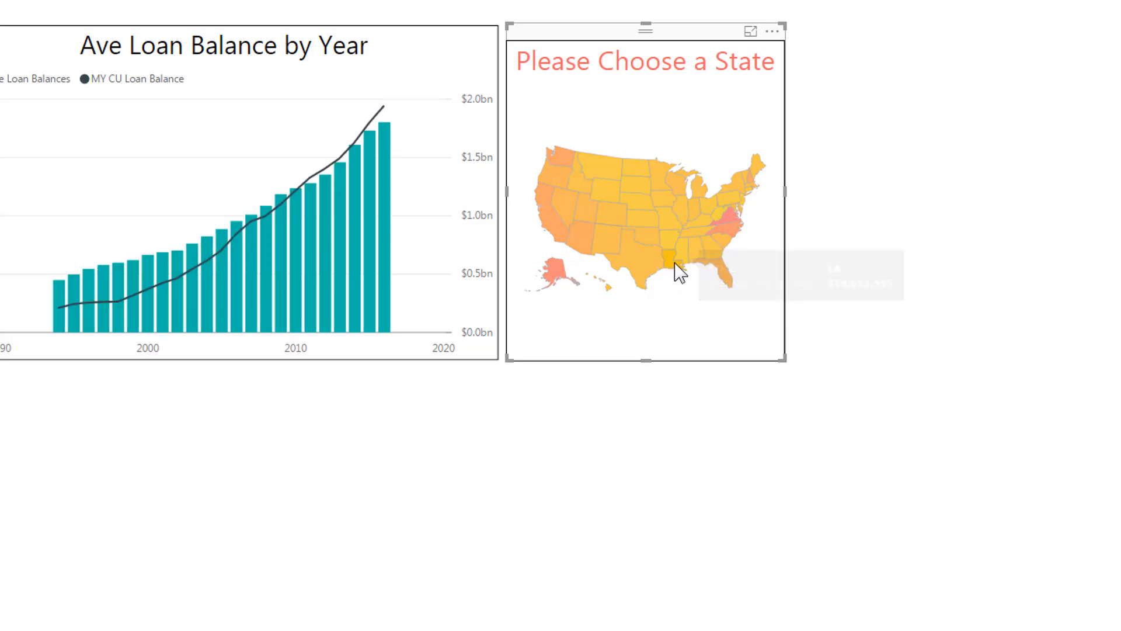
{"action": "left_click", "coordinate": [693, 313]}
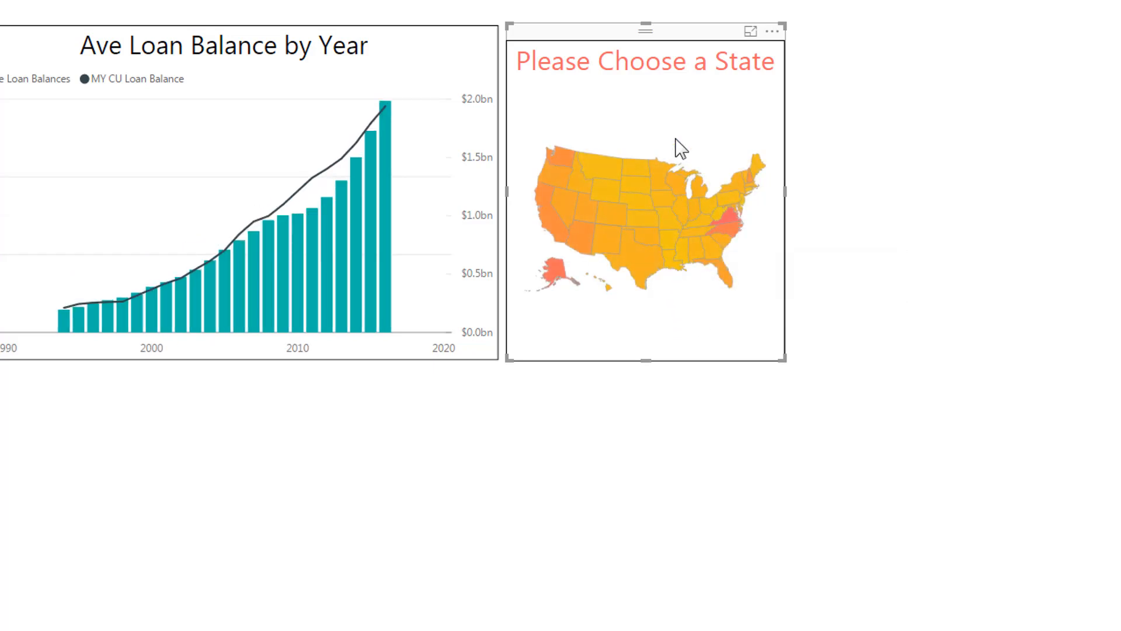